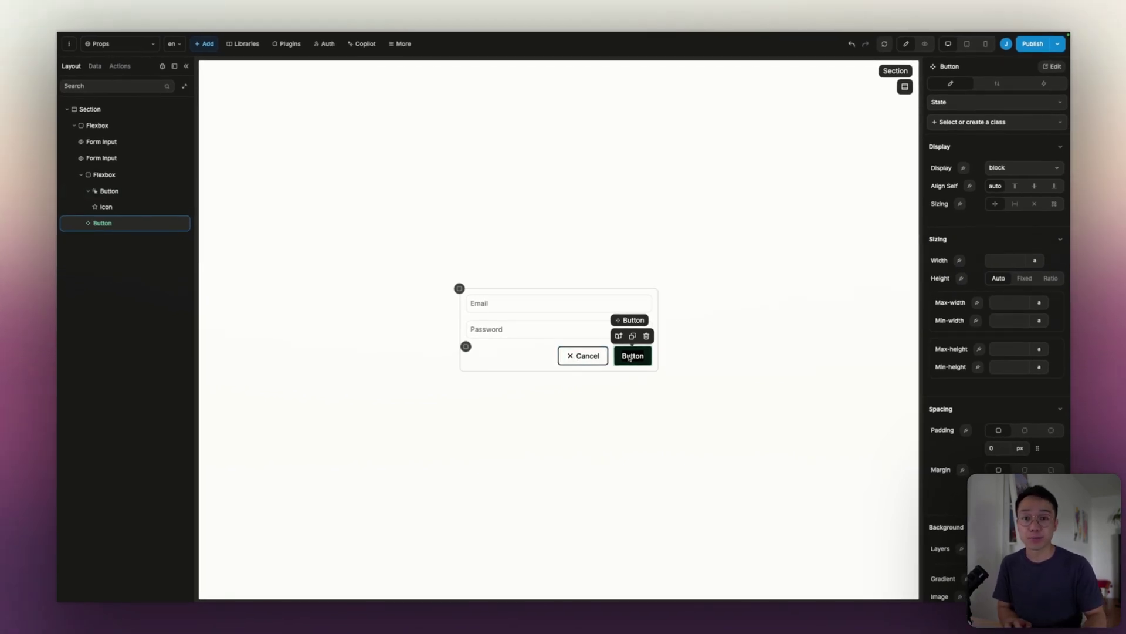
Open the Button component for editing and show its Properties panel, which has no properties yet
double_click(631, 357)
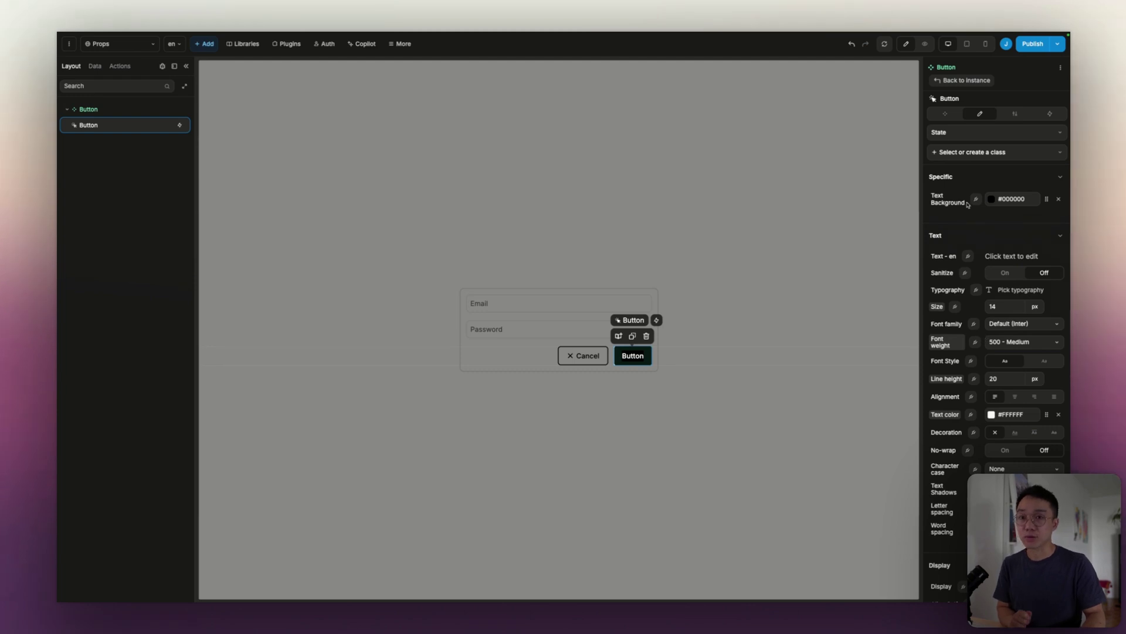
click(945, 114)
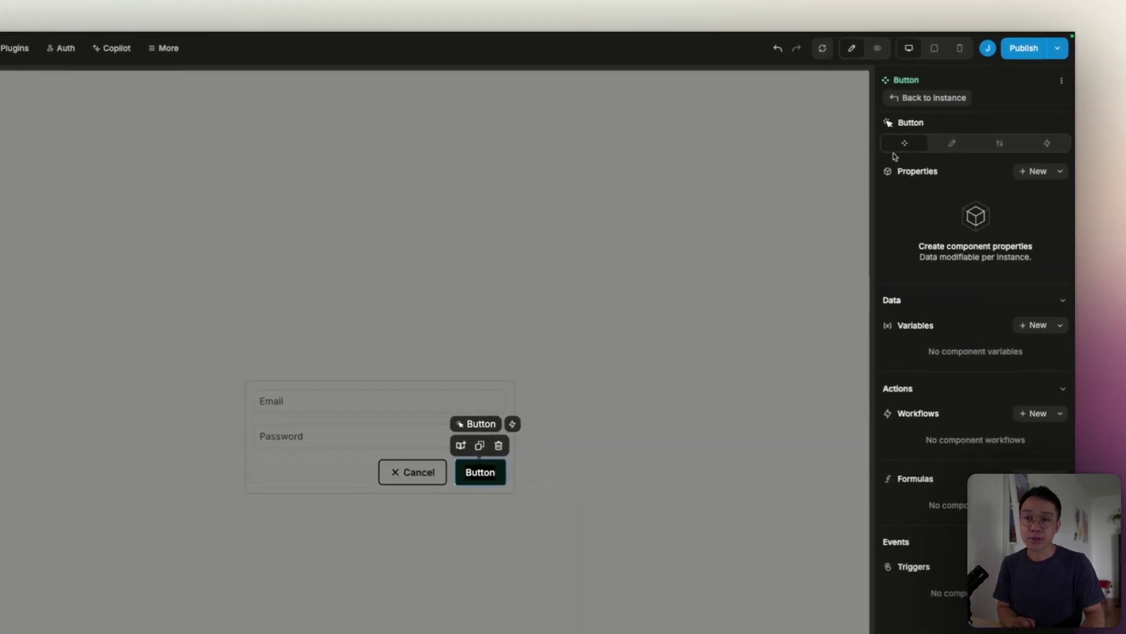
Add a new Text property named Label with default value 'Button'
click(1022, 173)
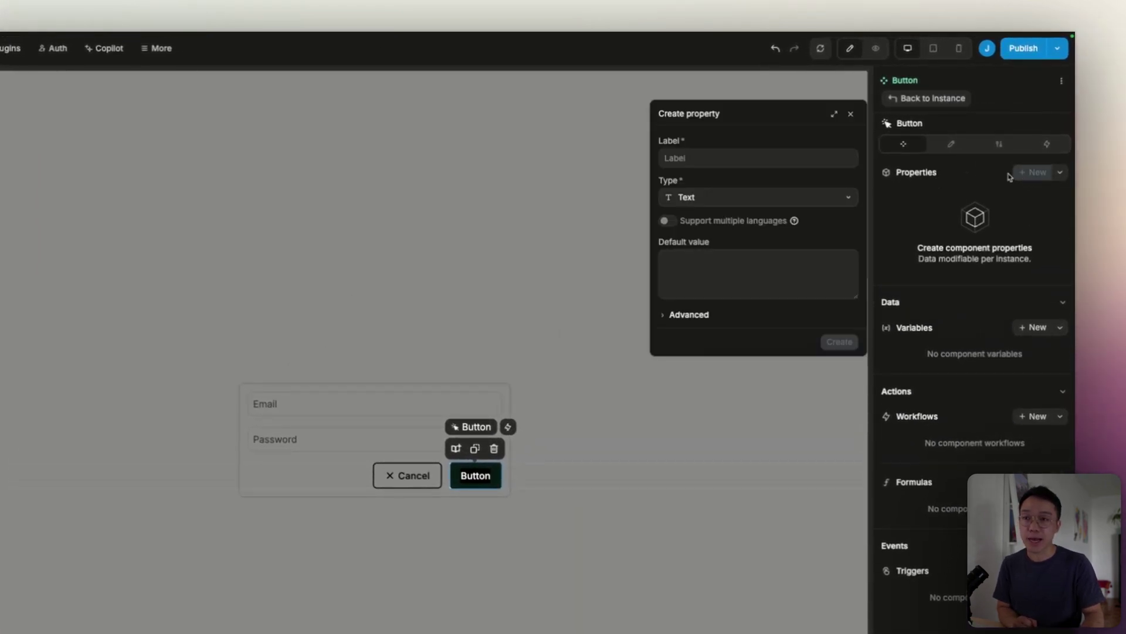
text(Label)
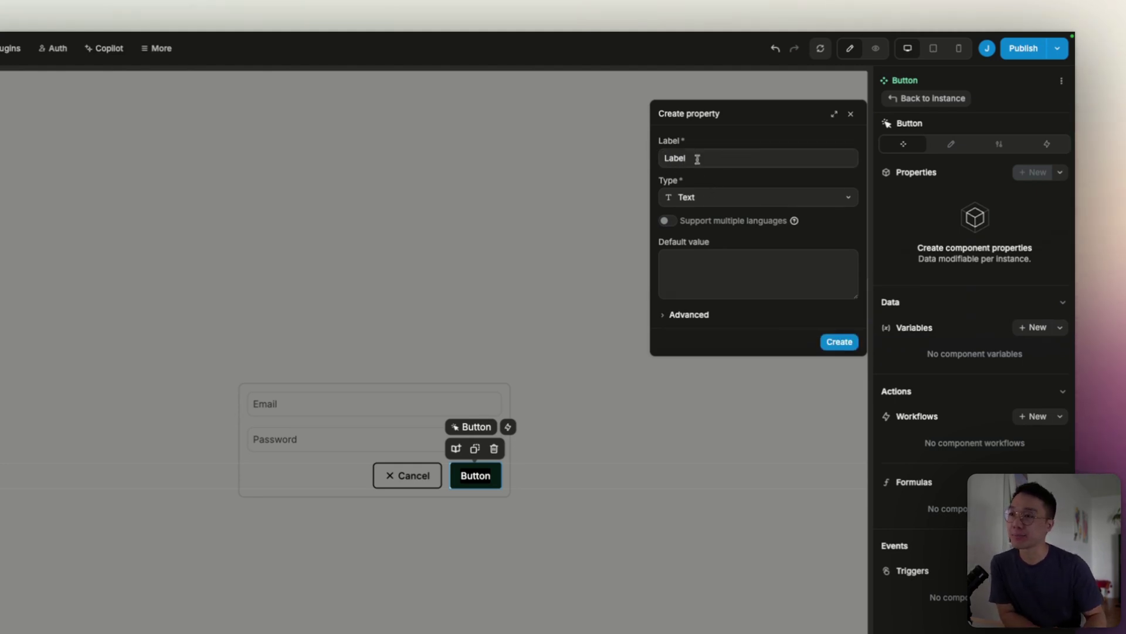
click(672, 159)
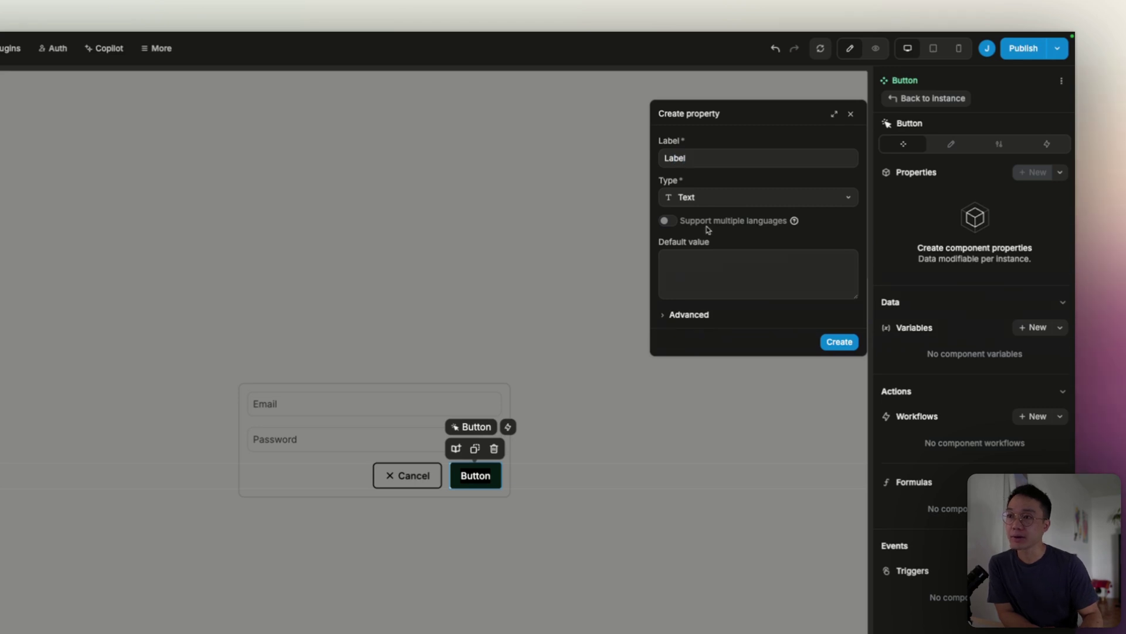
click(707, 199)
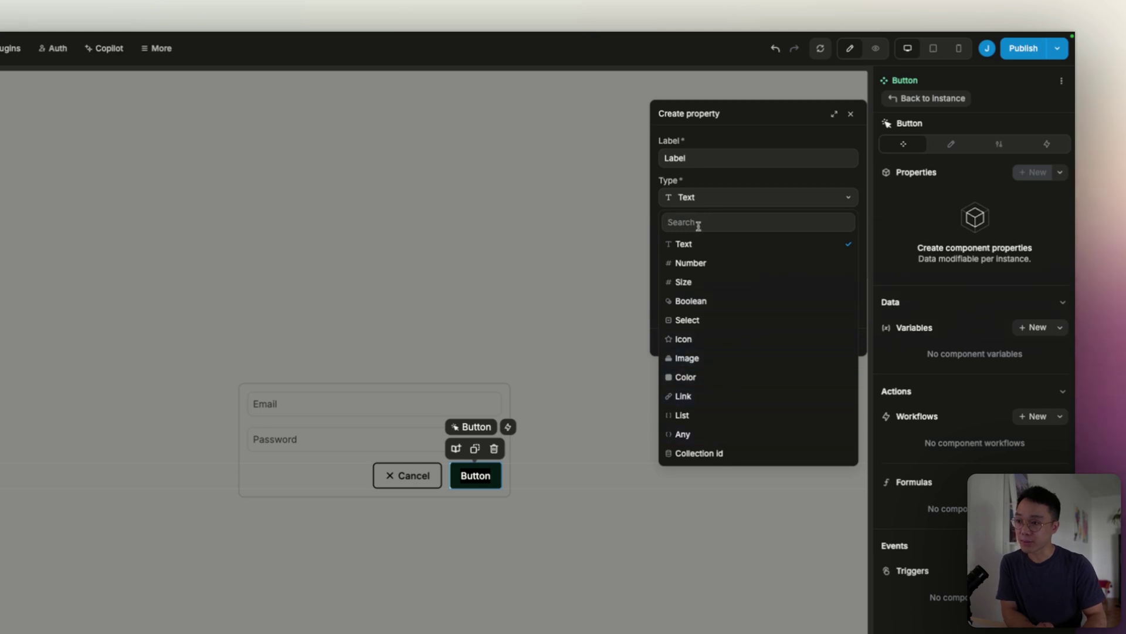
click(699, 243)
click(703, 269)
text(Label)
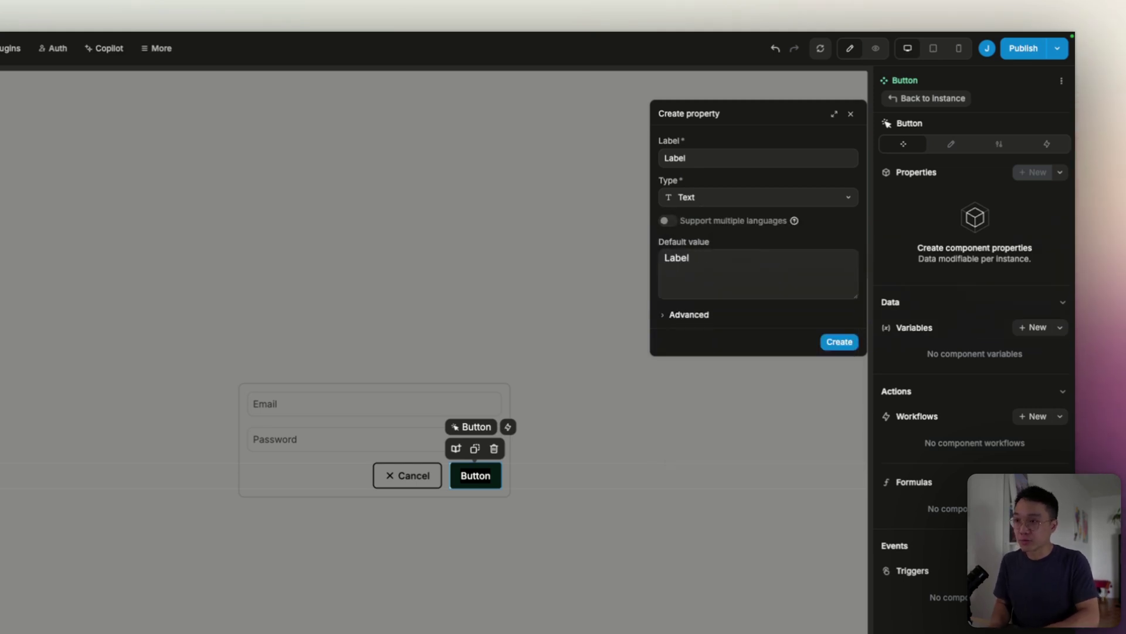
key(ctrl+a)
text(Butt)
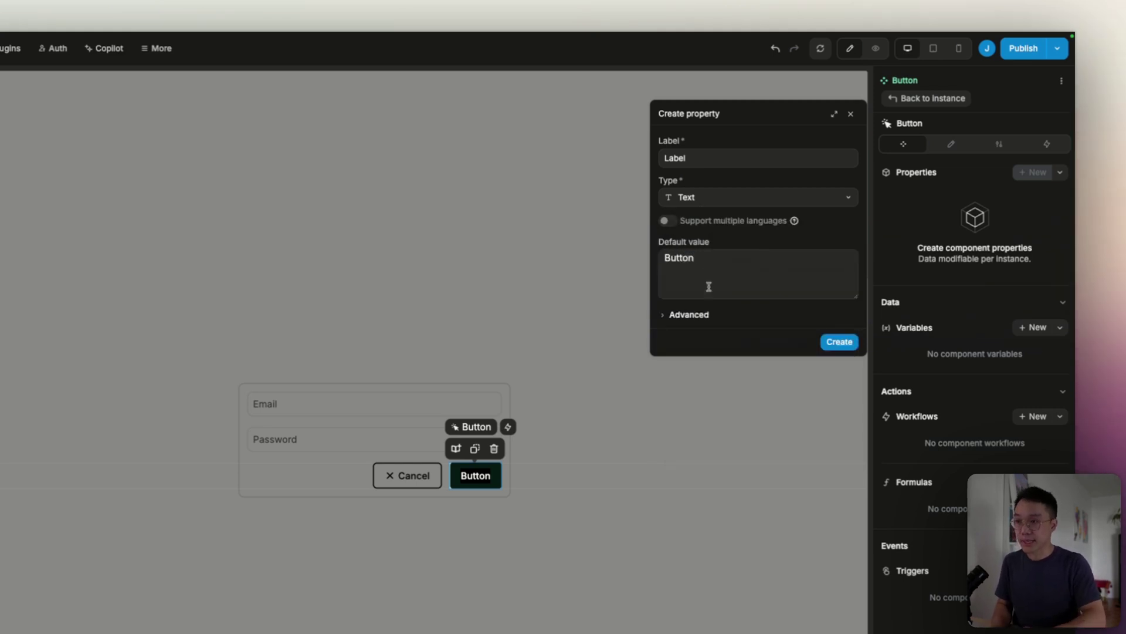
Keep the Label property under Styles in Advanced options, create it, and return to the instance
click(687, 315)
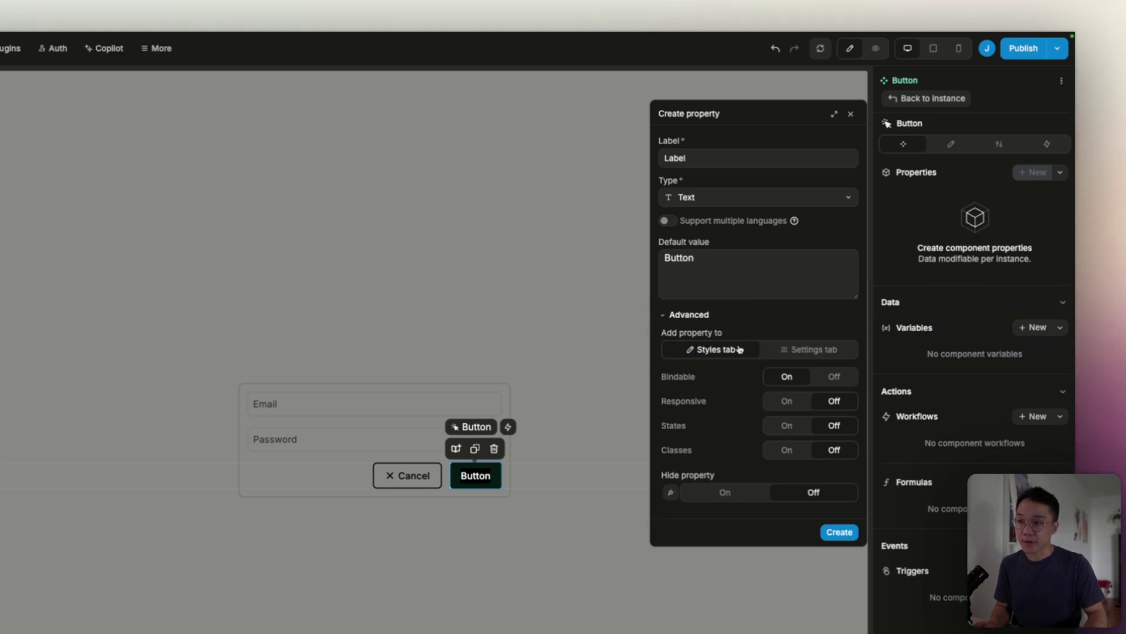
click(804, 350)
click(723, 350)
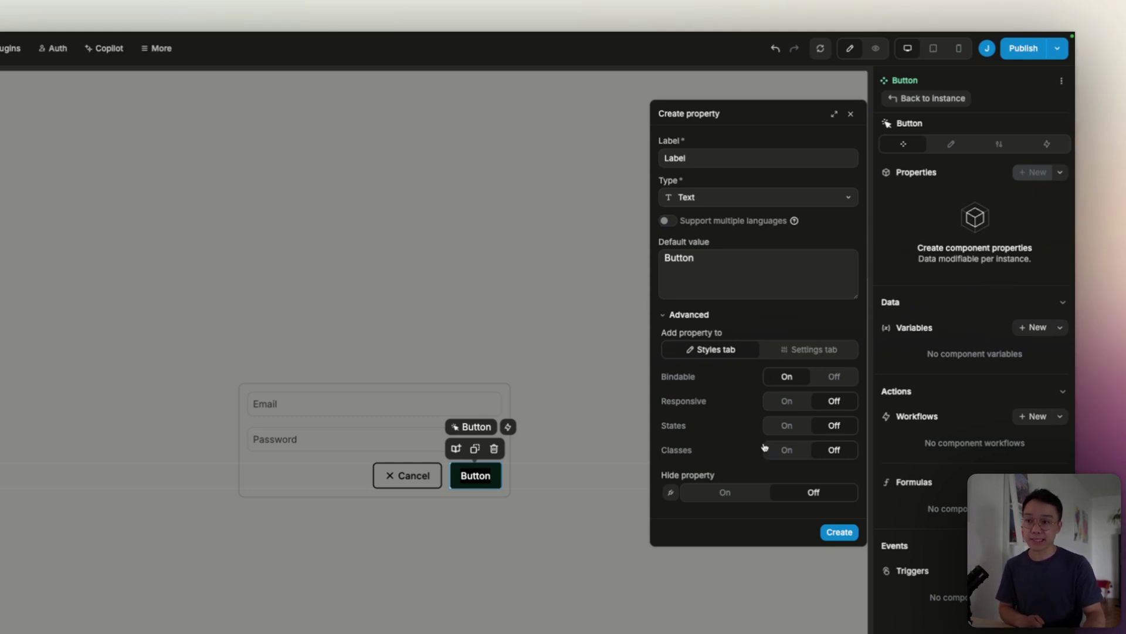
click(836, 532)
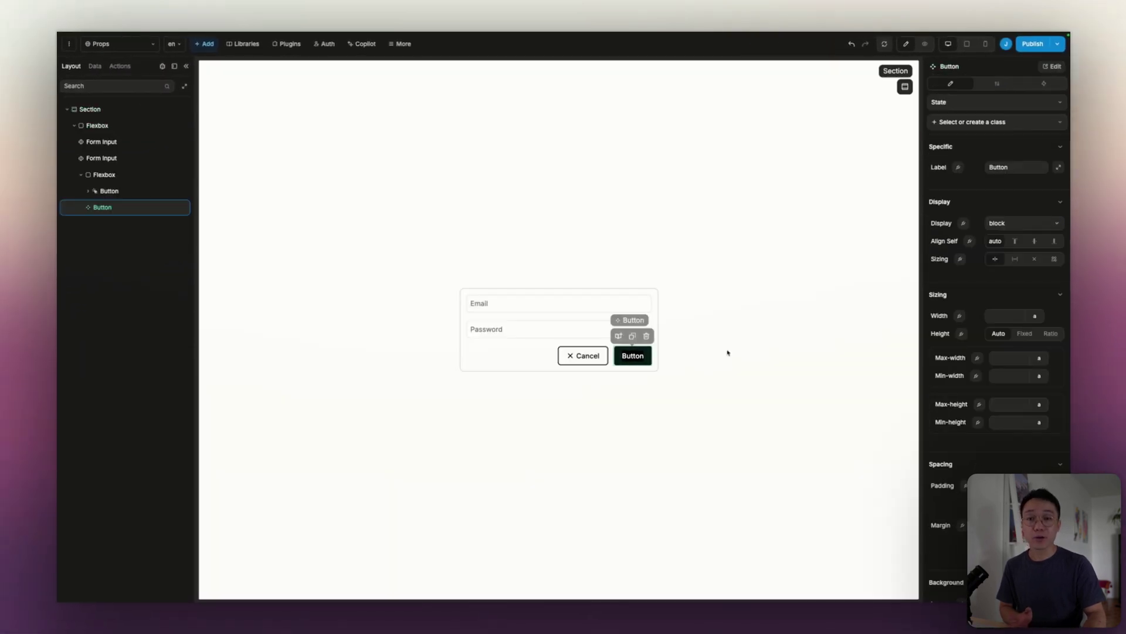
click(727, 349)
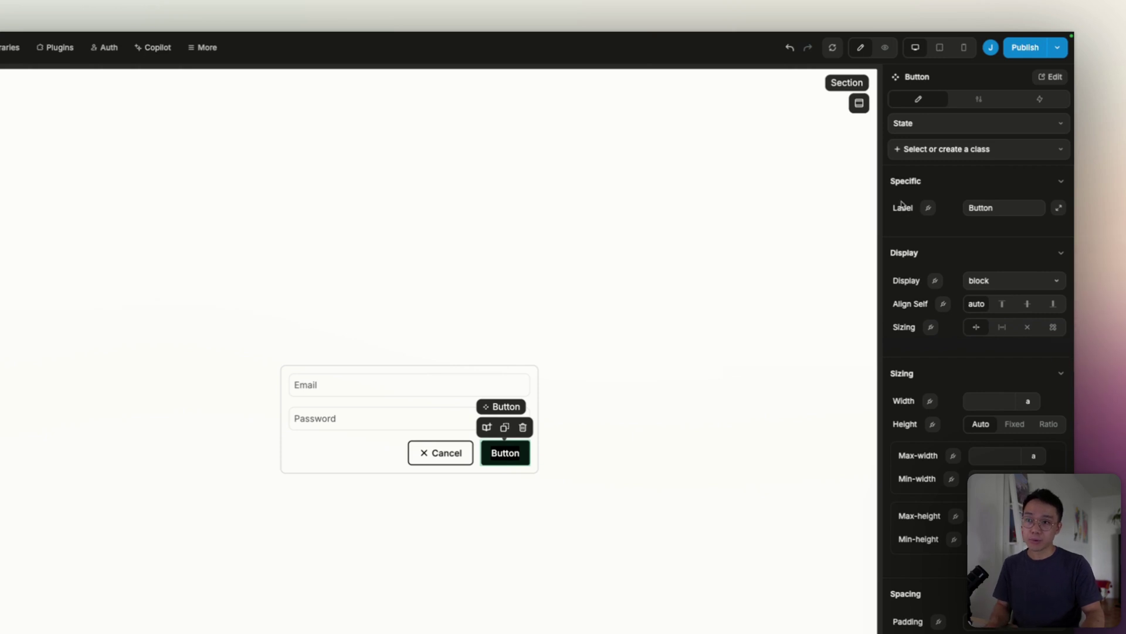
Change the form button instance's Label from 'Button' to 'Save', then reopen the component
double_click(972, 207)
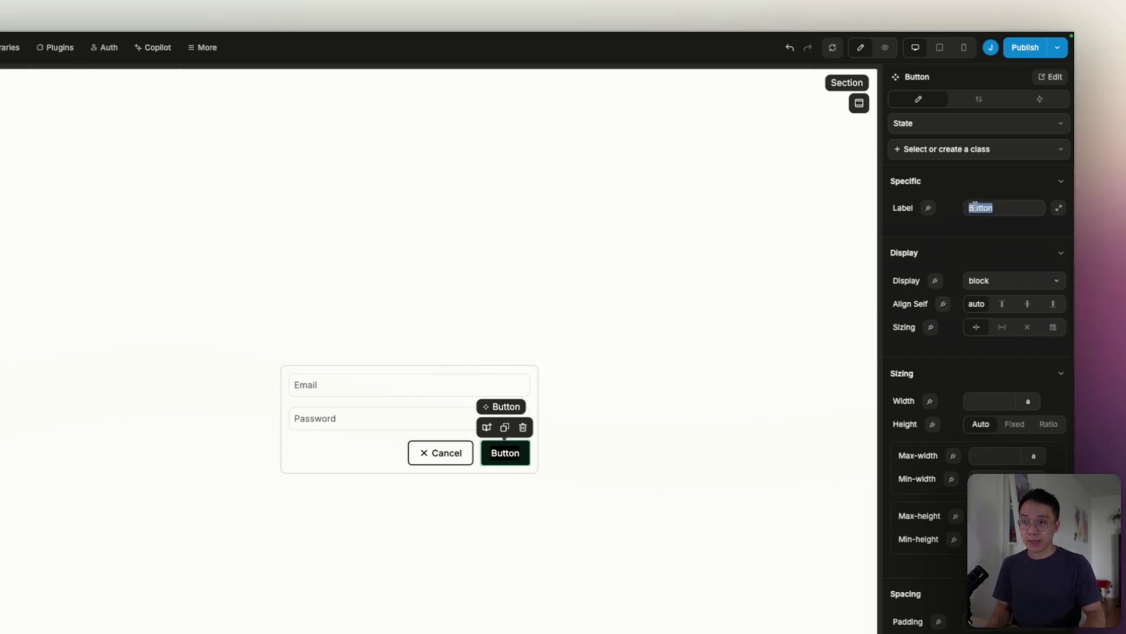
text(Save)
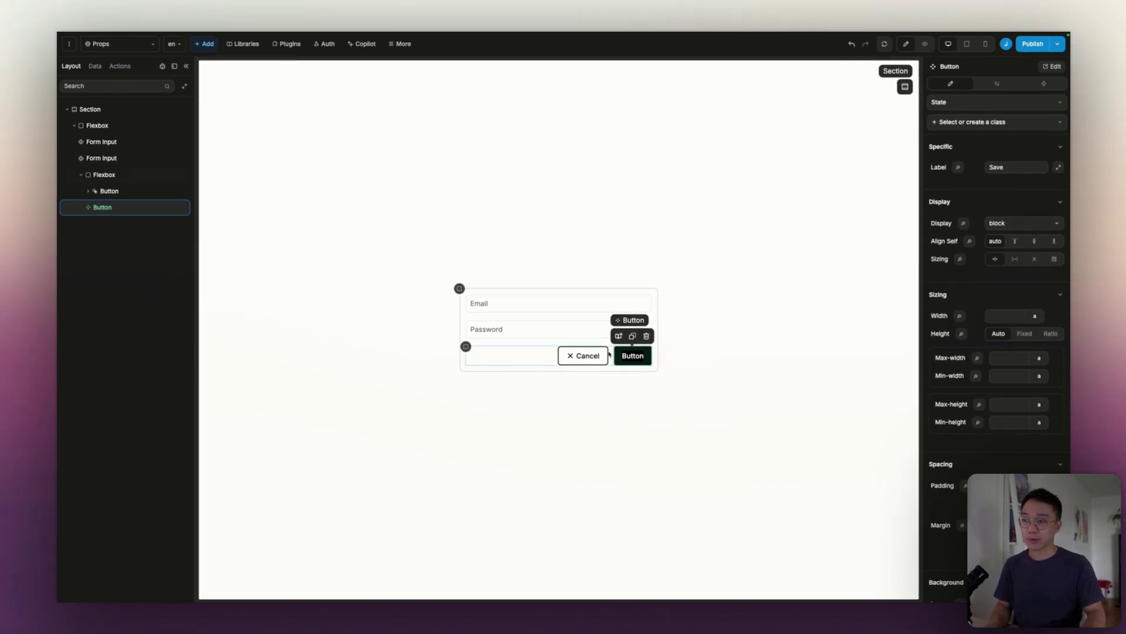
double_click(626, 356)
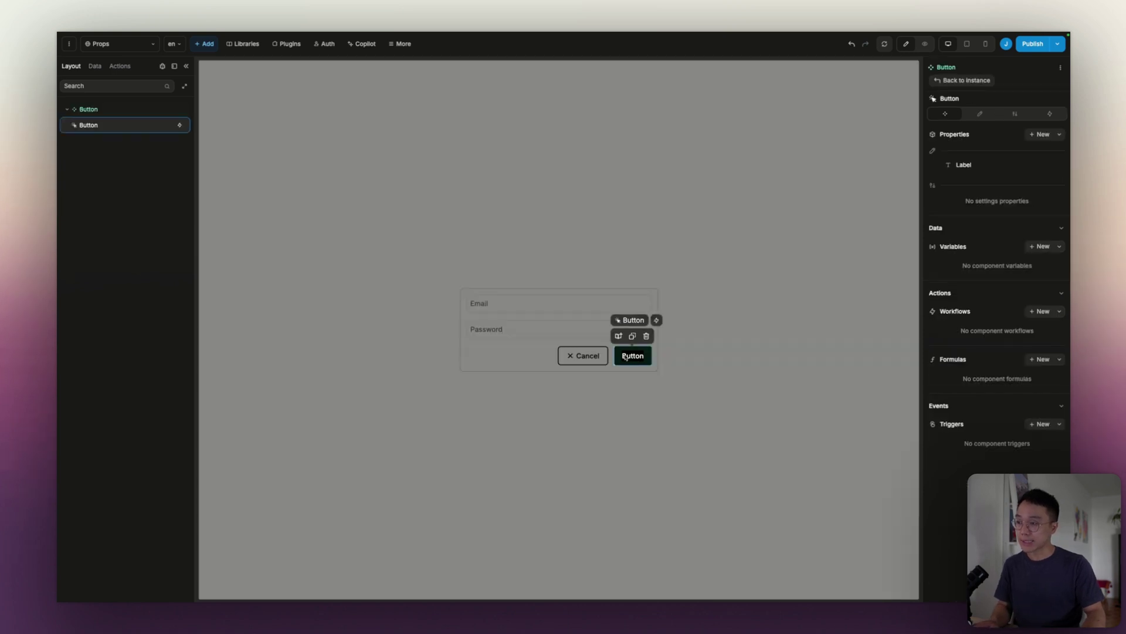
Bind the button's text to the Label property, then test with a temporary Label edit
click(629, 356)
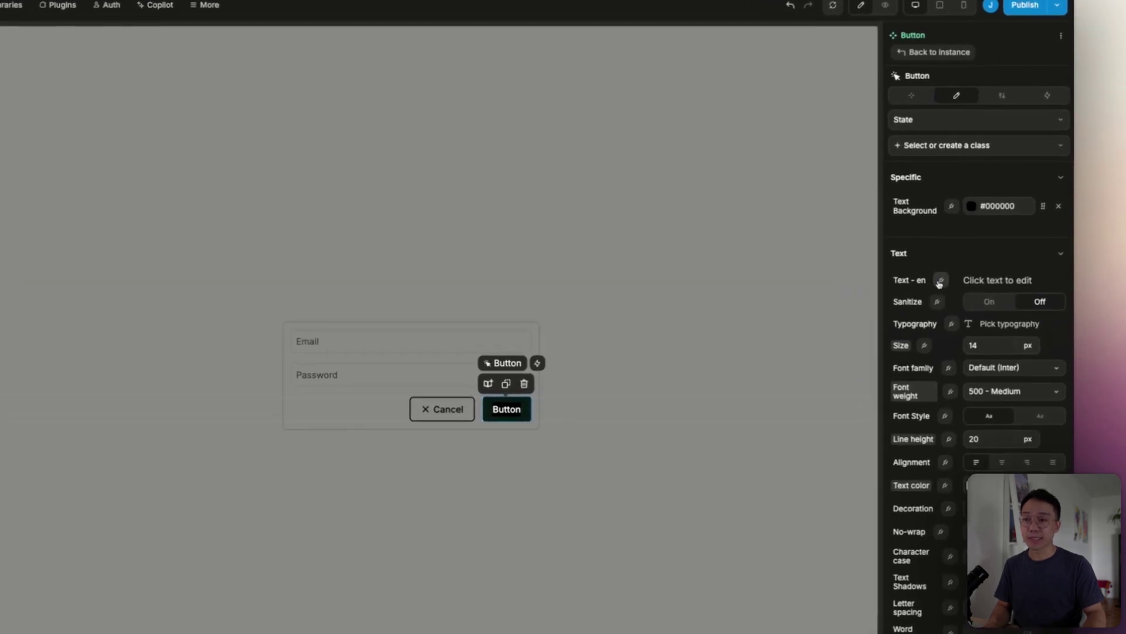
click(934, 261)
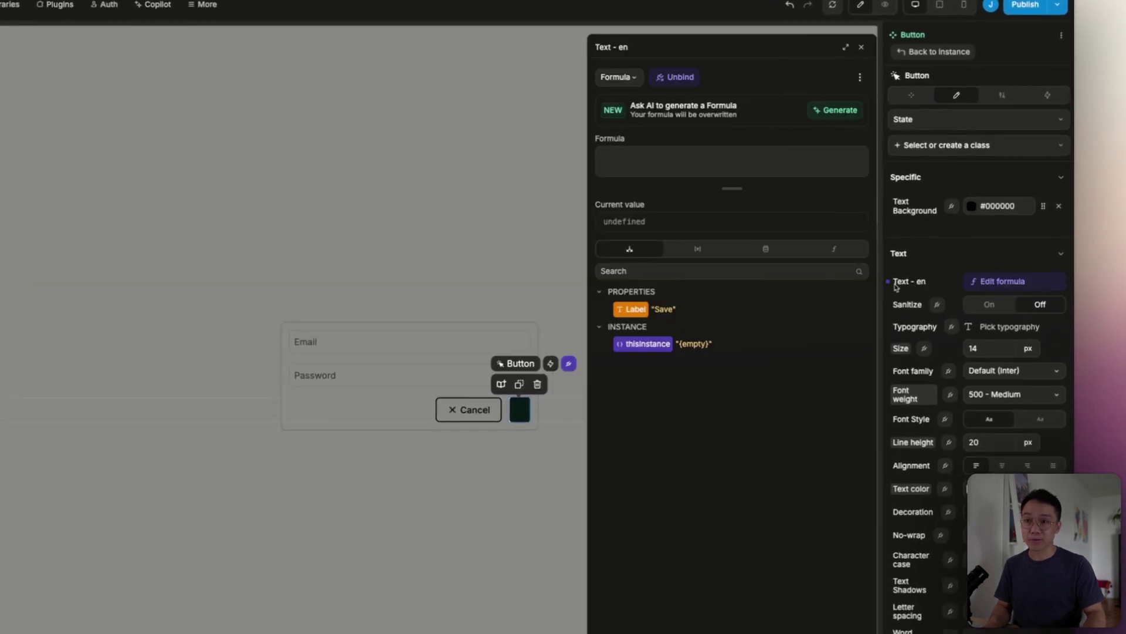
click(637, 309)
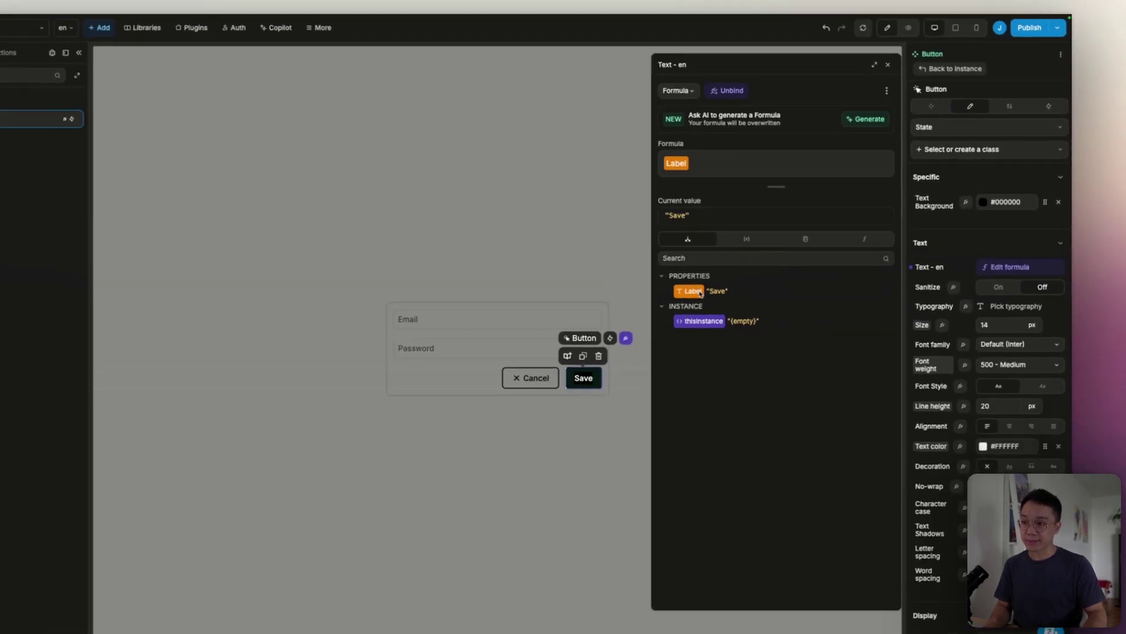
click(861, 47)
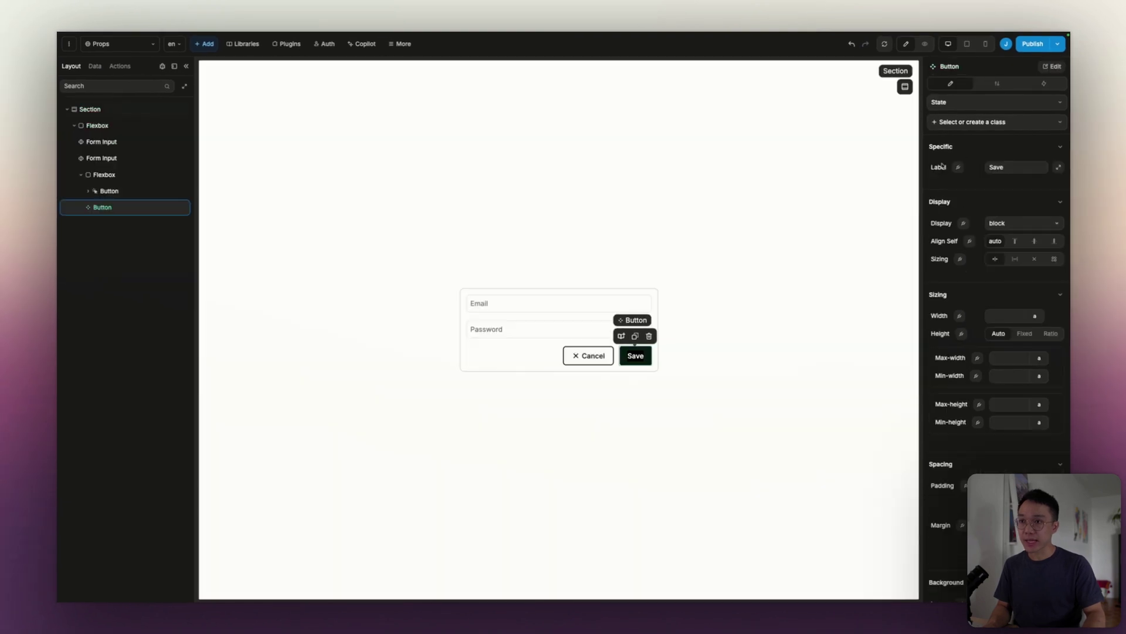
click(1022, 166)
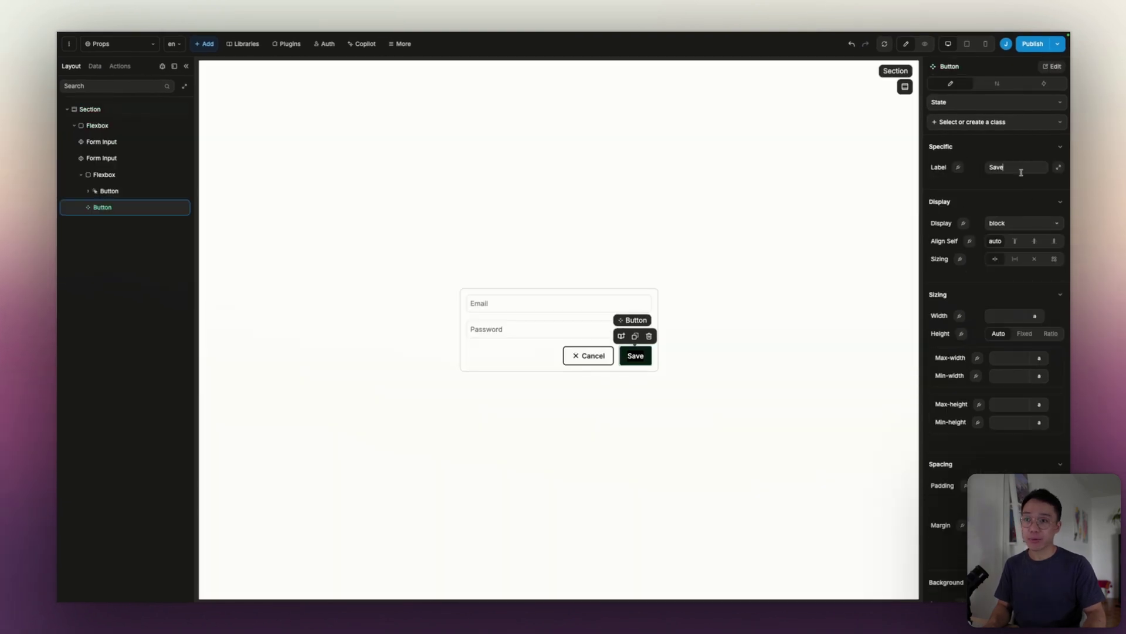
text(zezezeze)
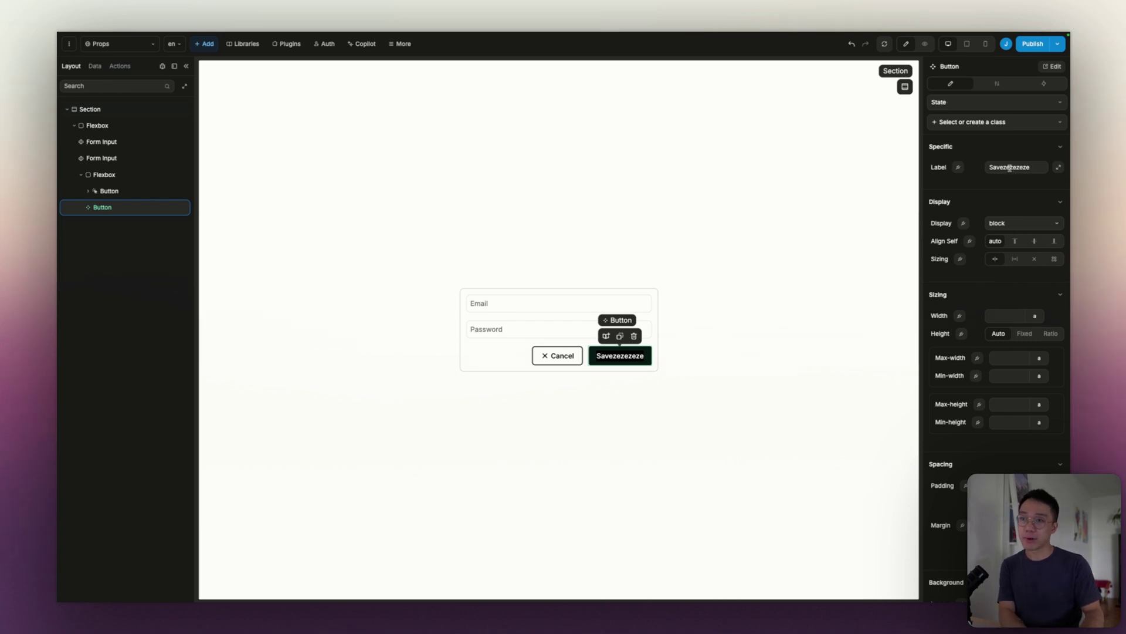
key(BackSpace)
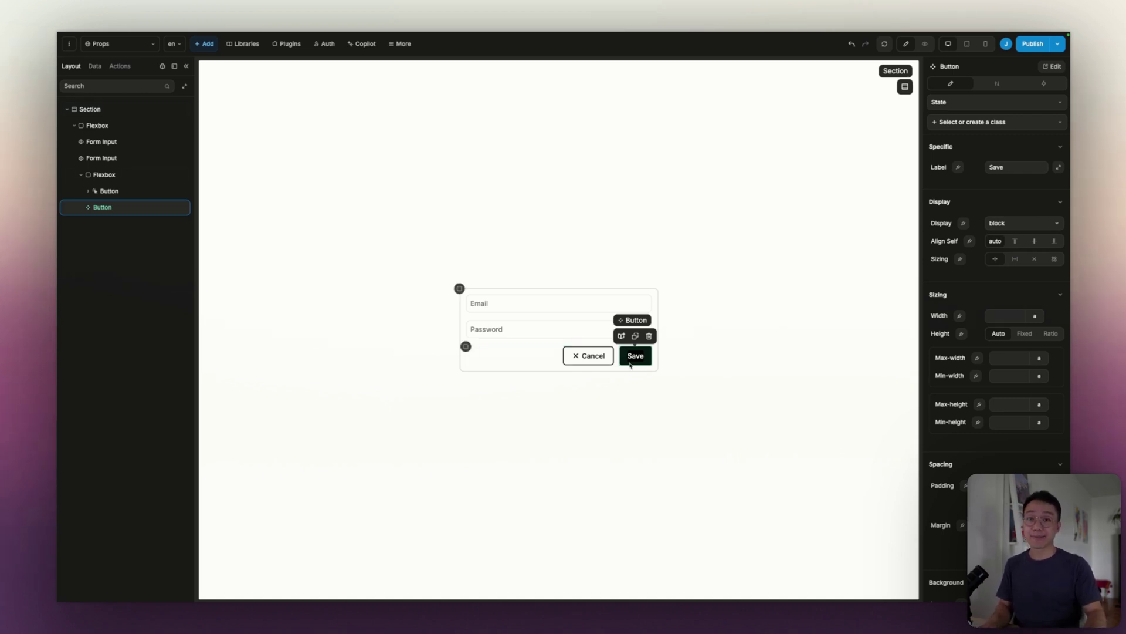
Add a new Select property named Type to the Button component
double_click(632, 362)
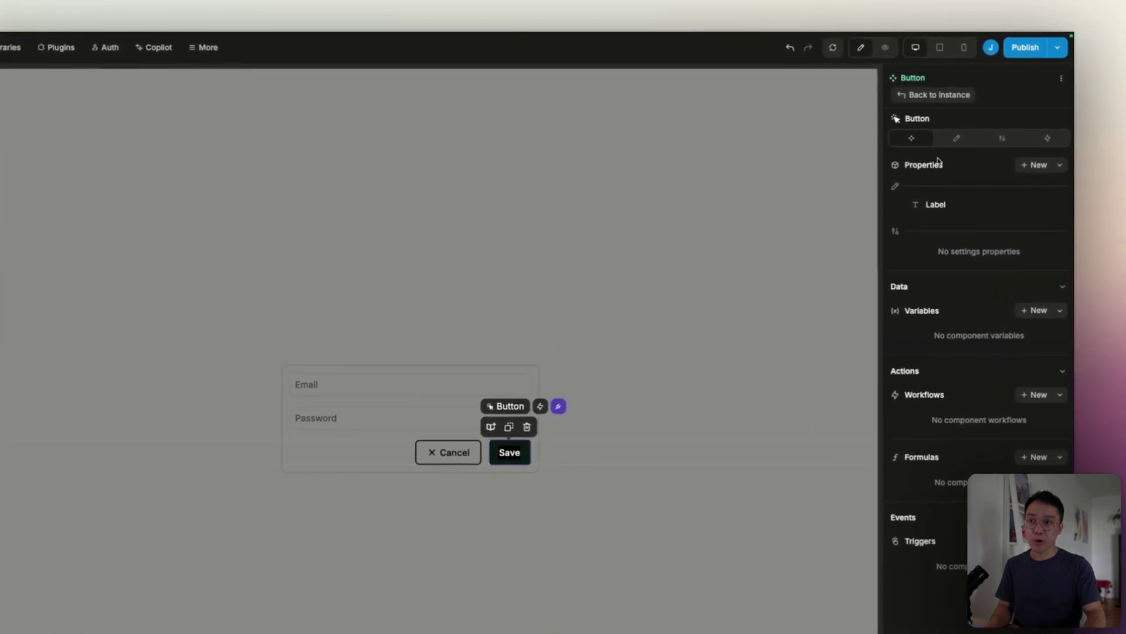
click(1029, 165)
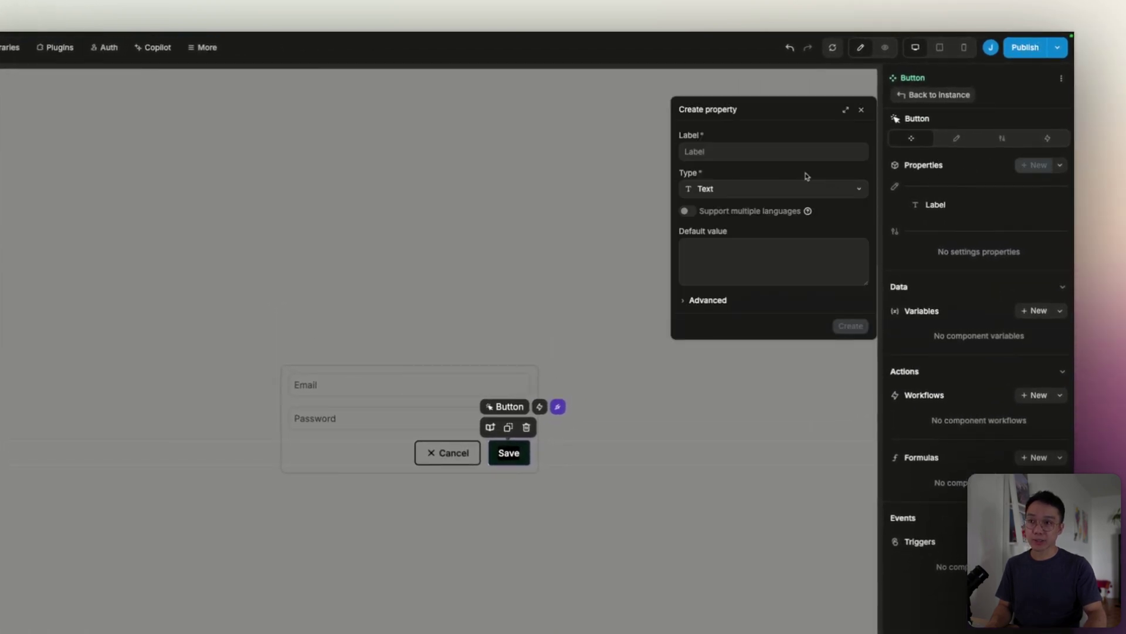
click(708, 152)
text(Type)
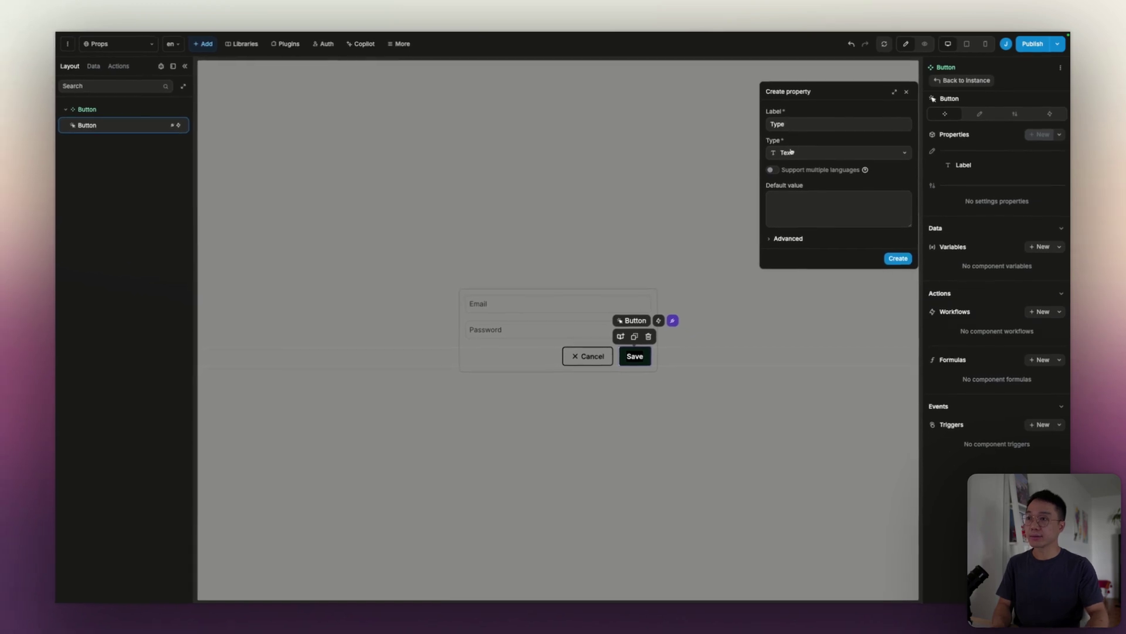
click(792, 152)
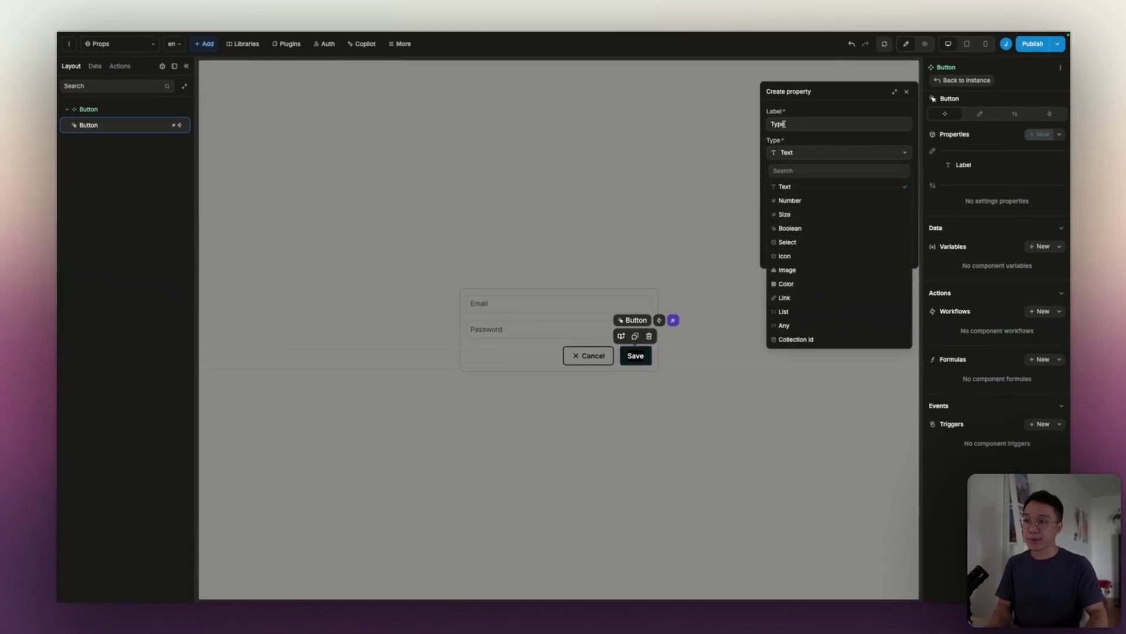
click(793, 242)
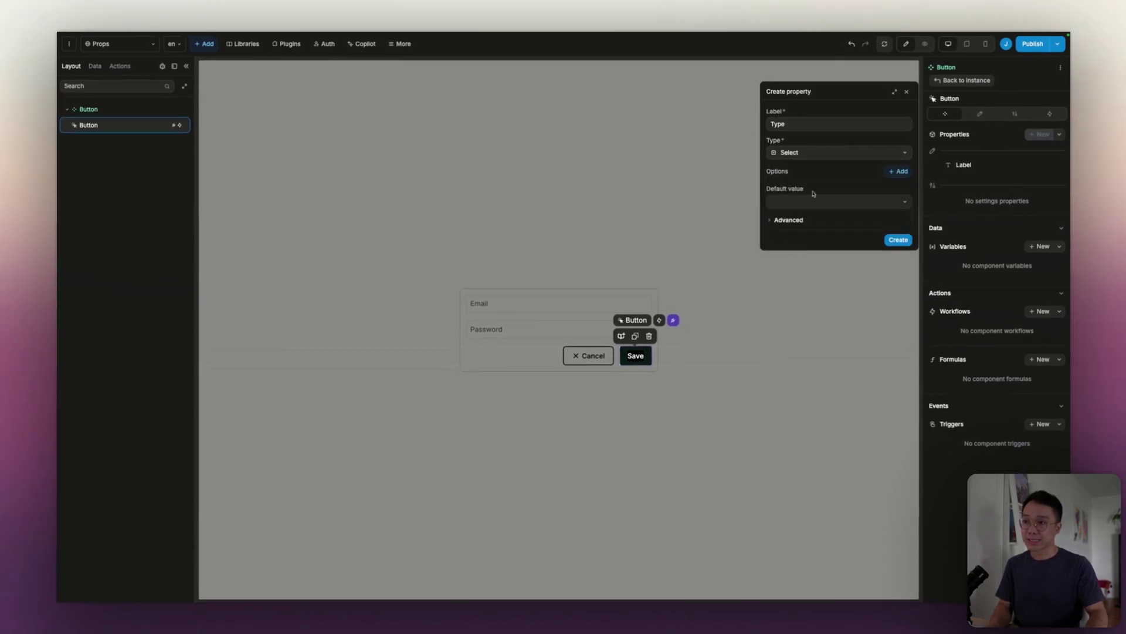
Give Type the options Primary and Secondary (values primary, secondary) and create it
click(894, 171)
click(894, 172)
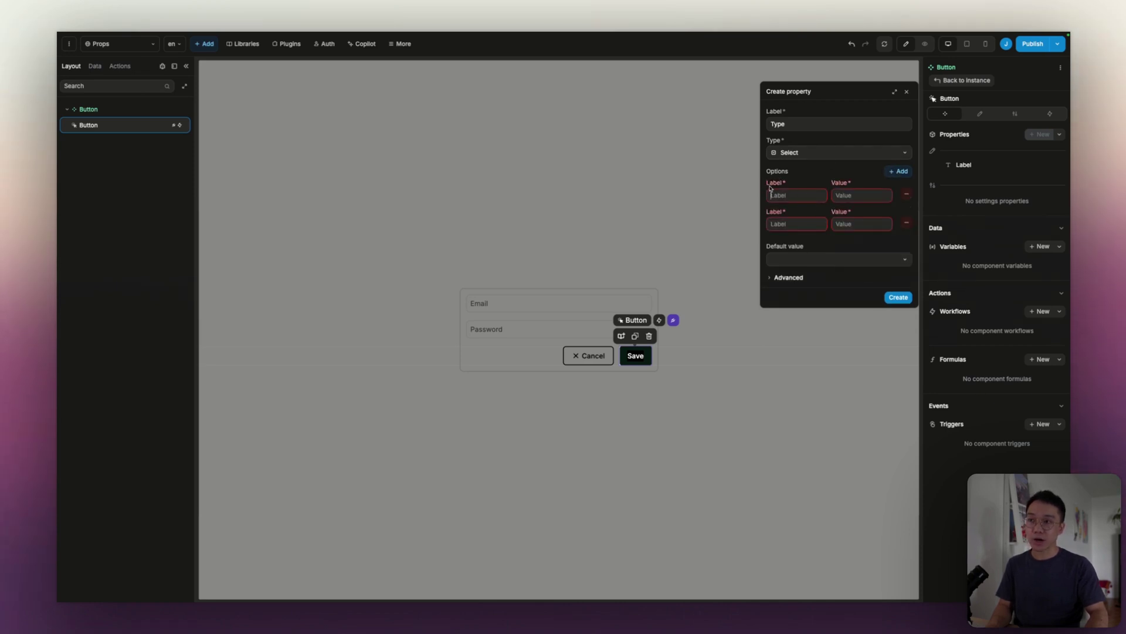
text(Primary)
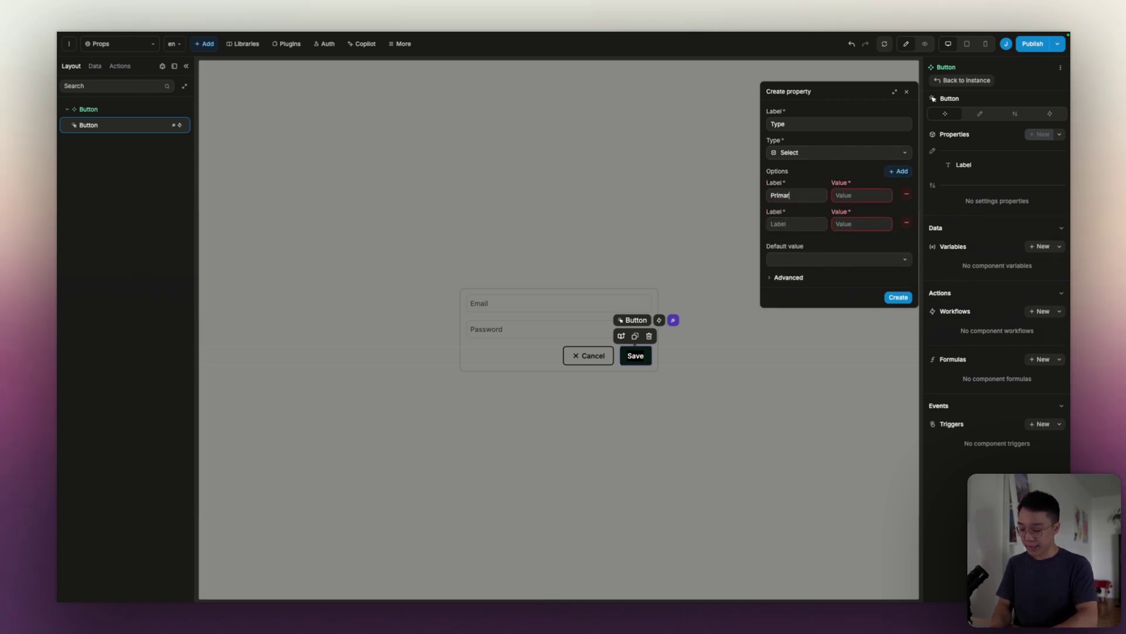
click(785, 222)
text(Secondary)
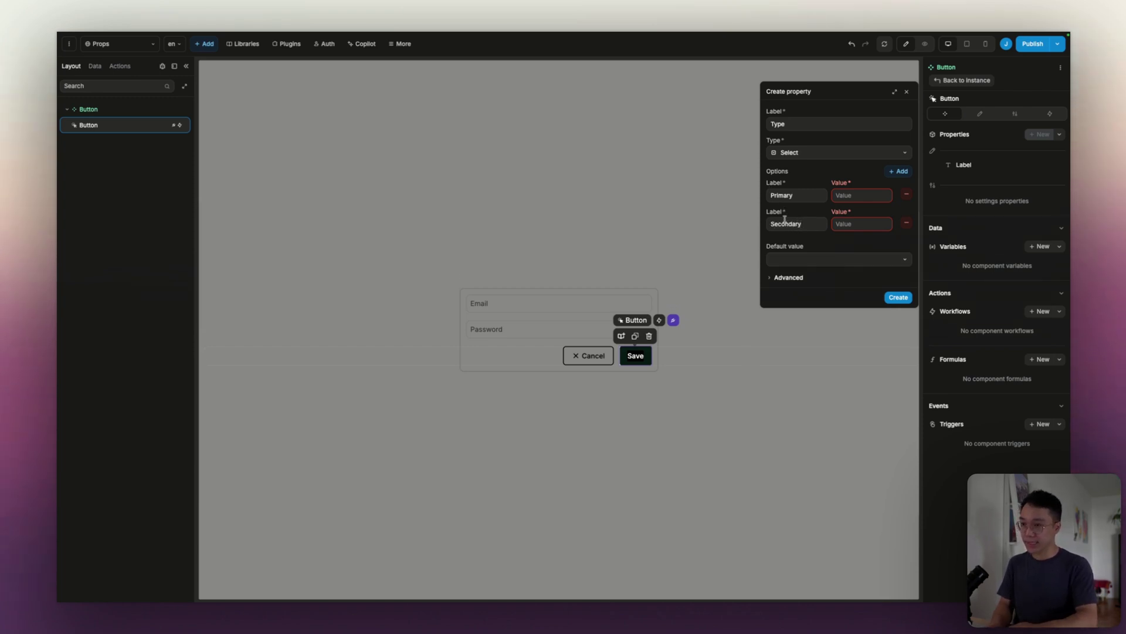
click(858, 196)
text(primary)
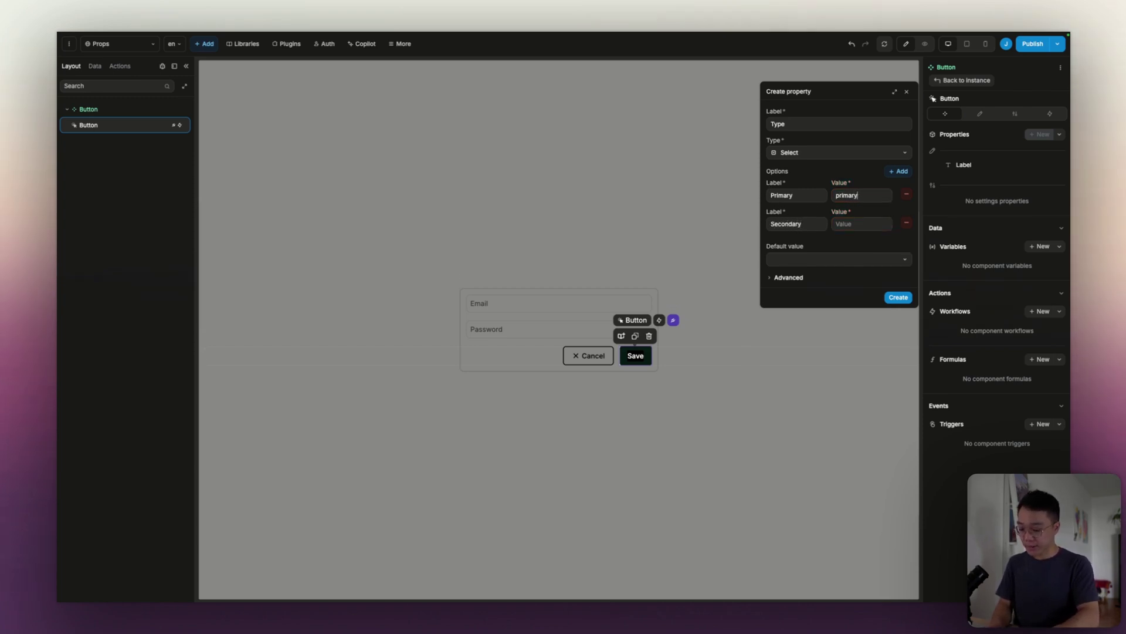
text(seconda)
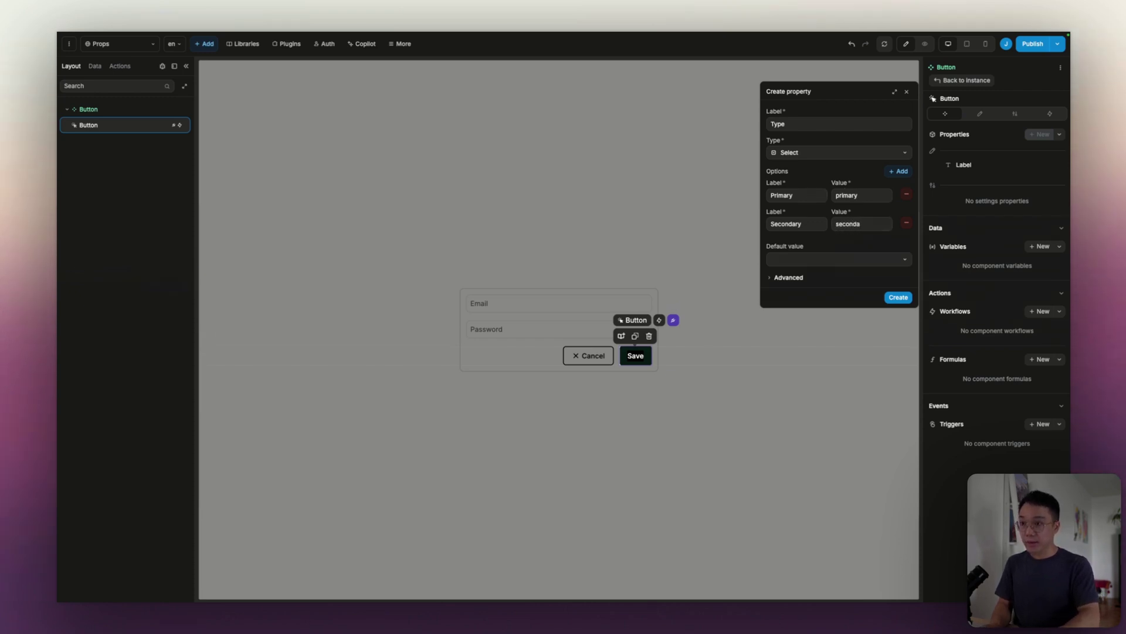
text(ry)
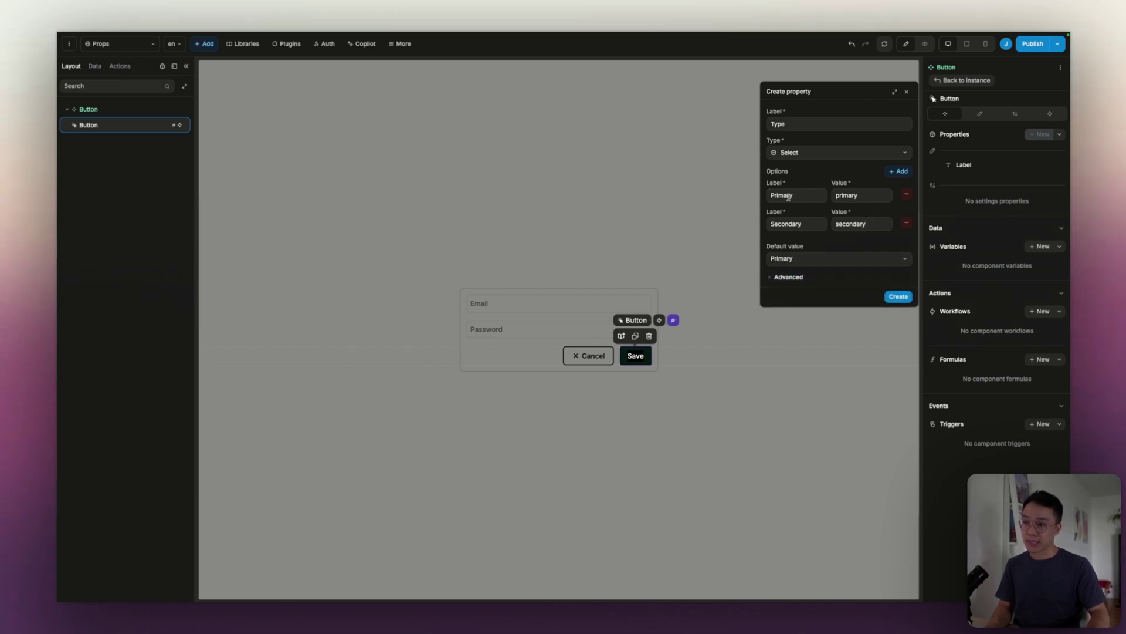
click(897, 297)
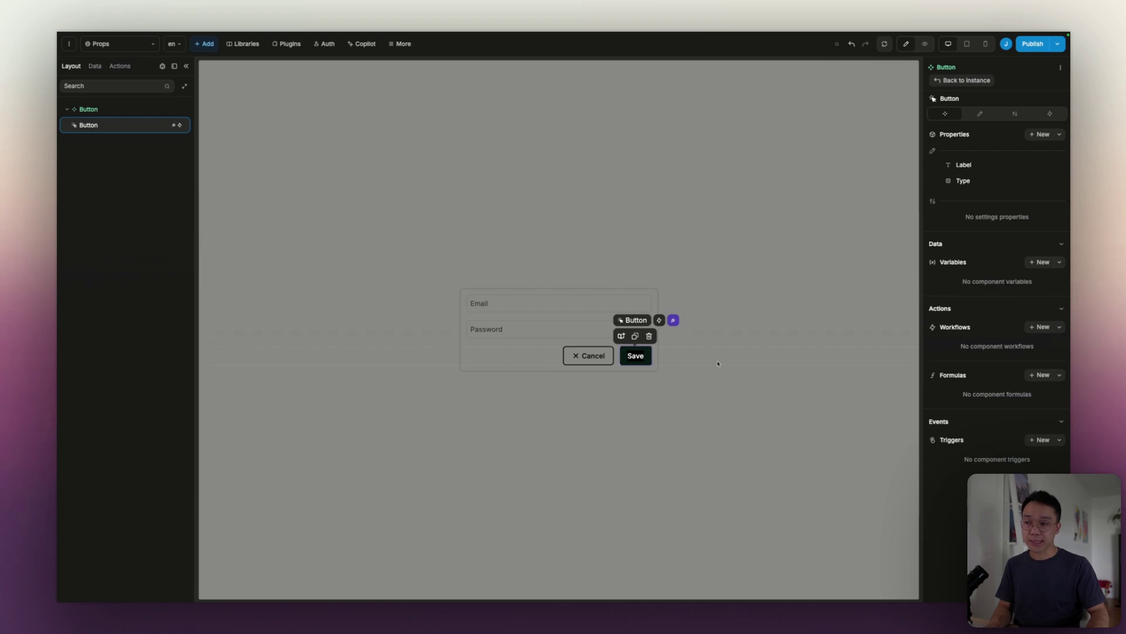
Duplicate the Save button and set the copy's Type to Secondary
click(718, 363)
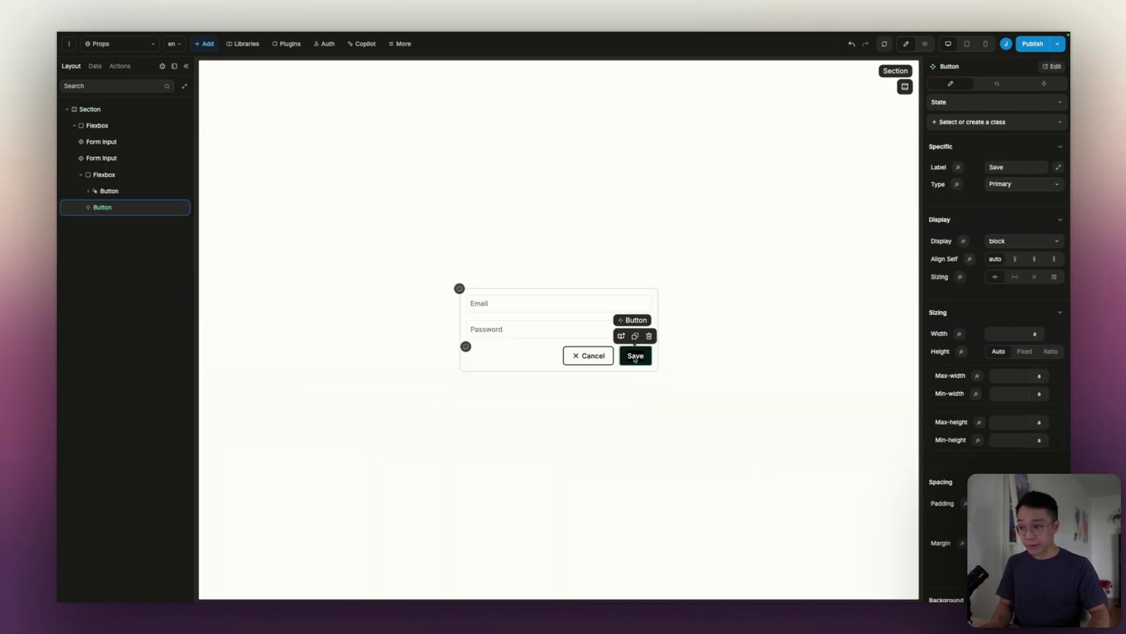
key(ctrl+d)
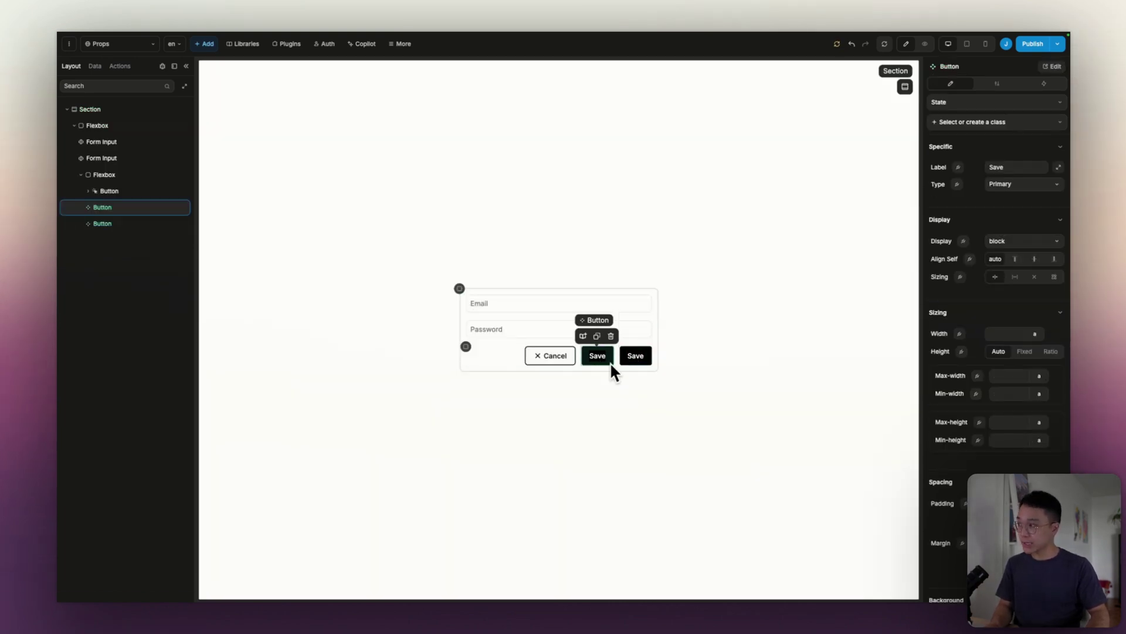
click(1006, 184)
click(1010, 217)
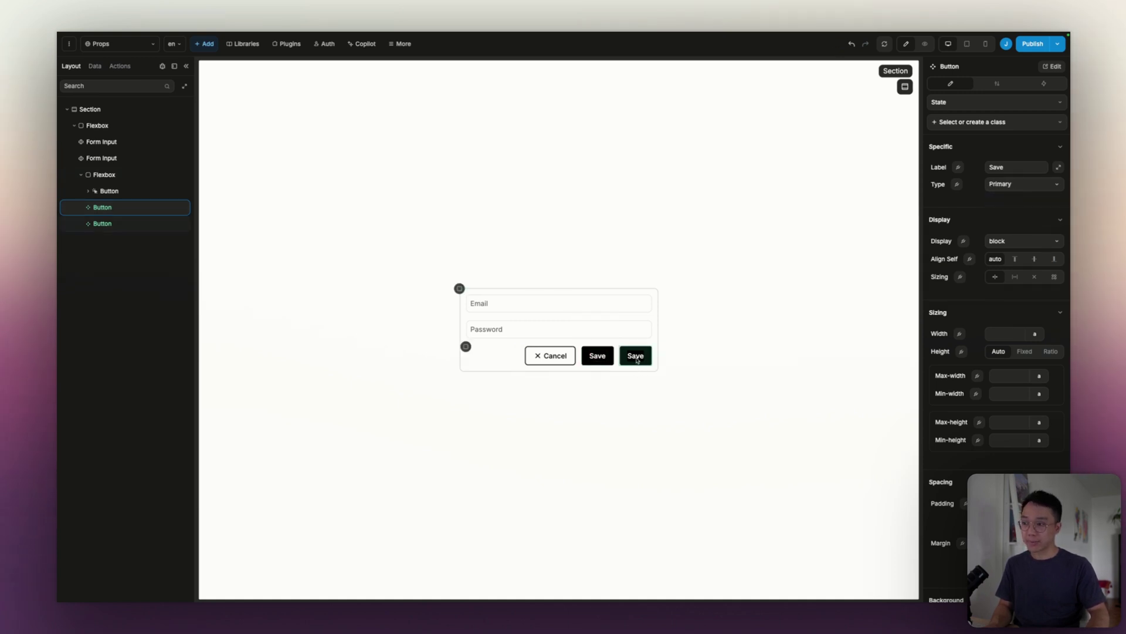
double_click(638, 361)
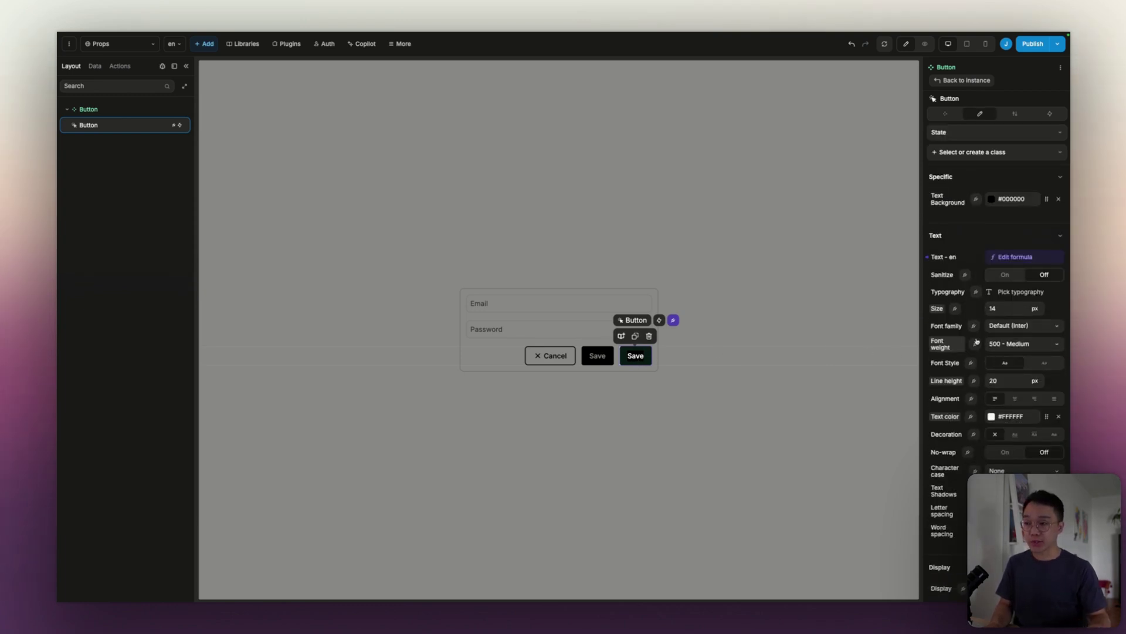
Bind the Button's background colour to a new, empty formula
scroll(996, 345, down, 5)
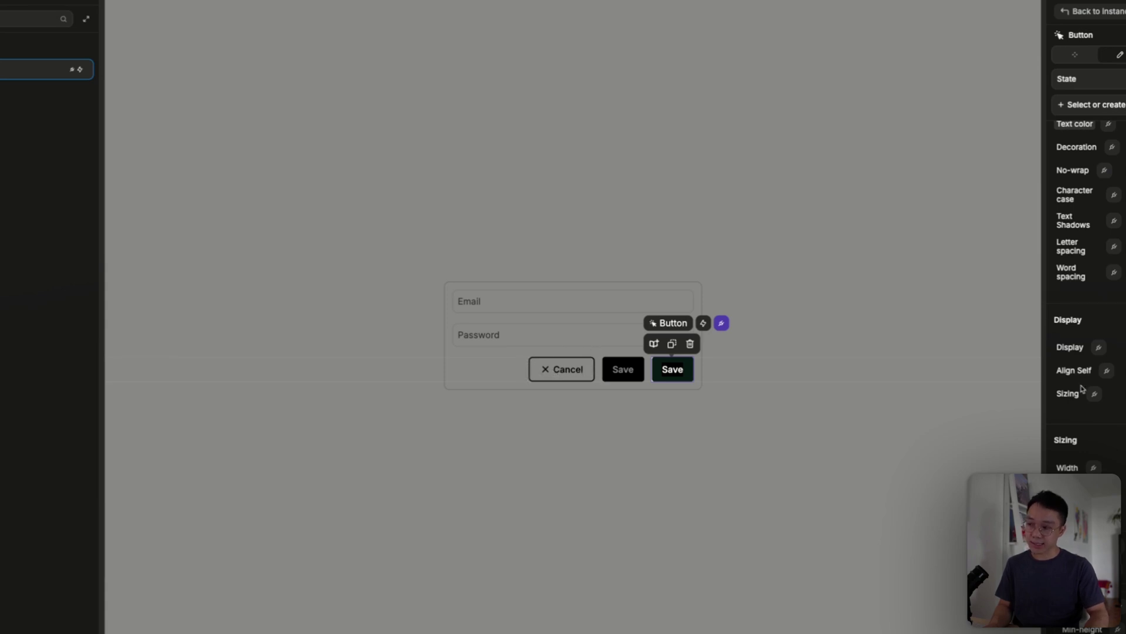
scroll(1083, 388, down, 3)
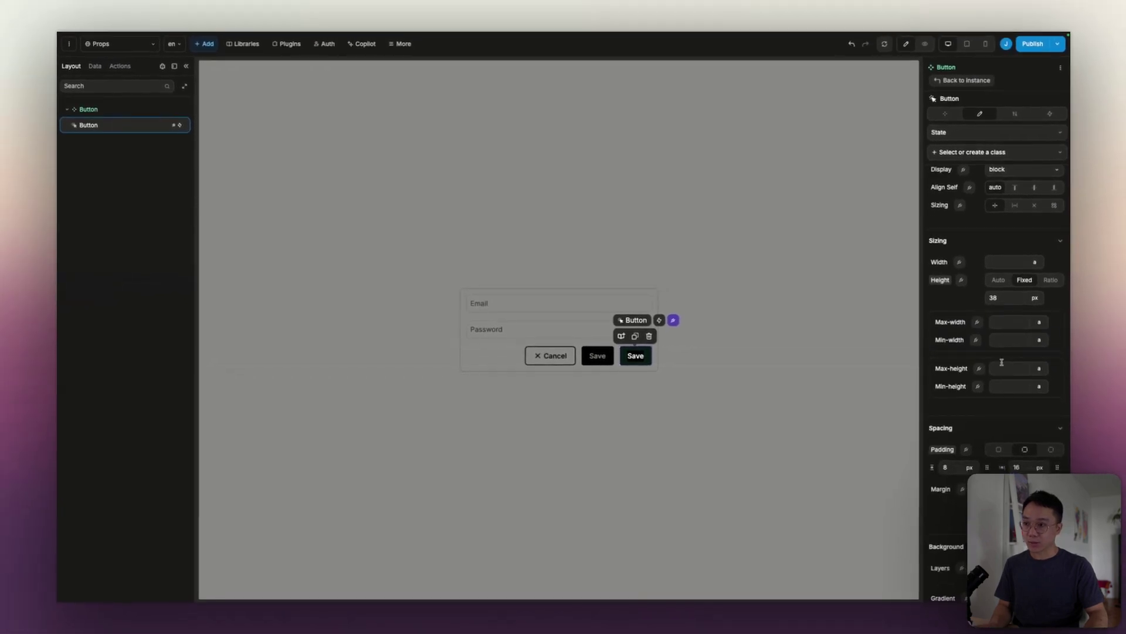
scroll(1002, 362, down, 5)
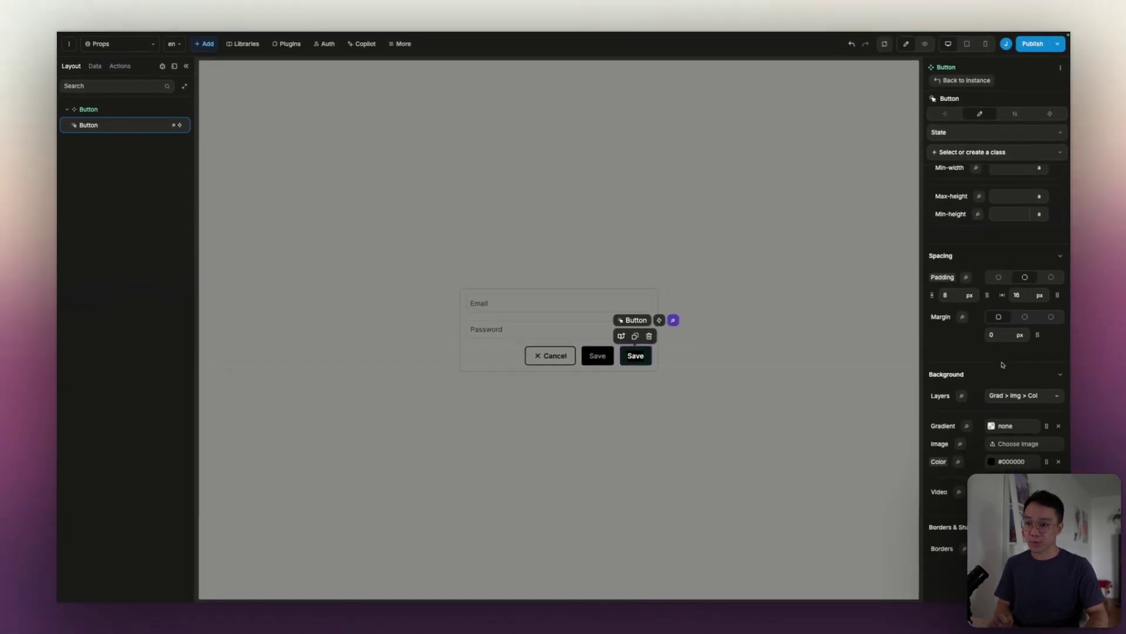
click(991, 461)
click(904, 93)
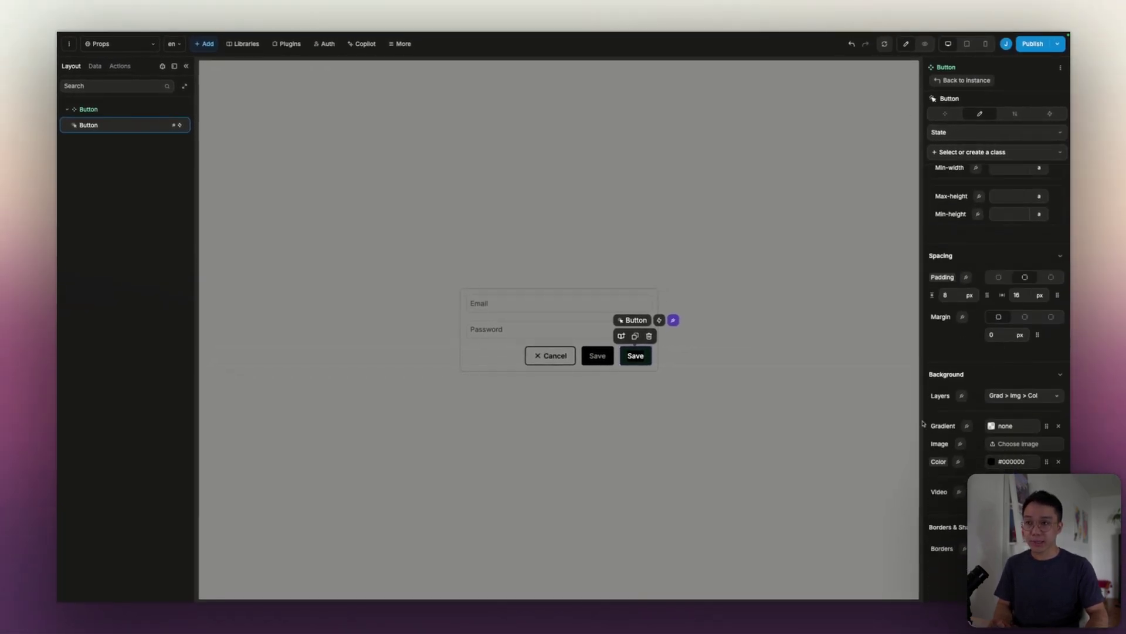
click(959, 462)
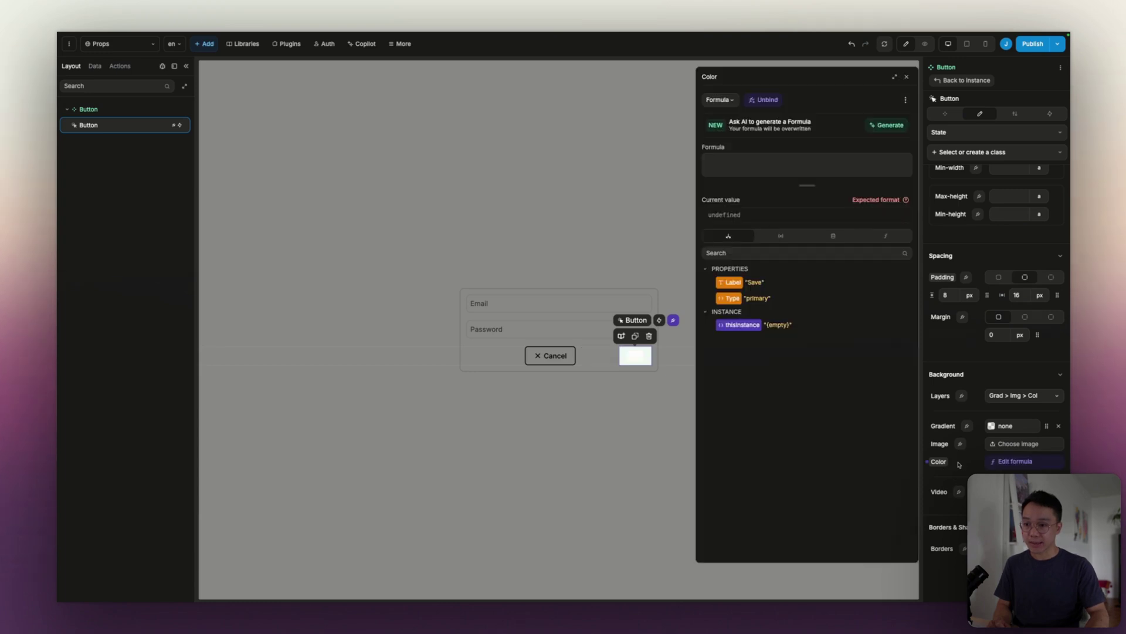
click(746, 156)
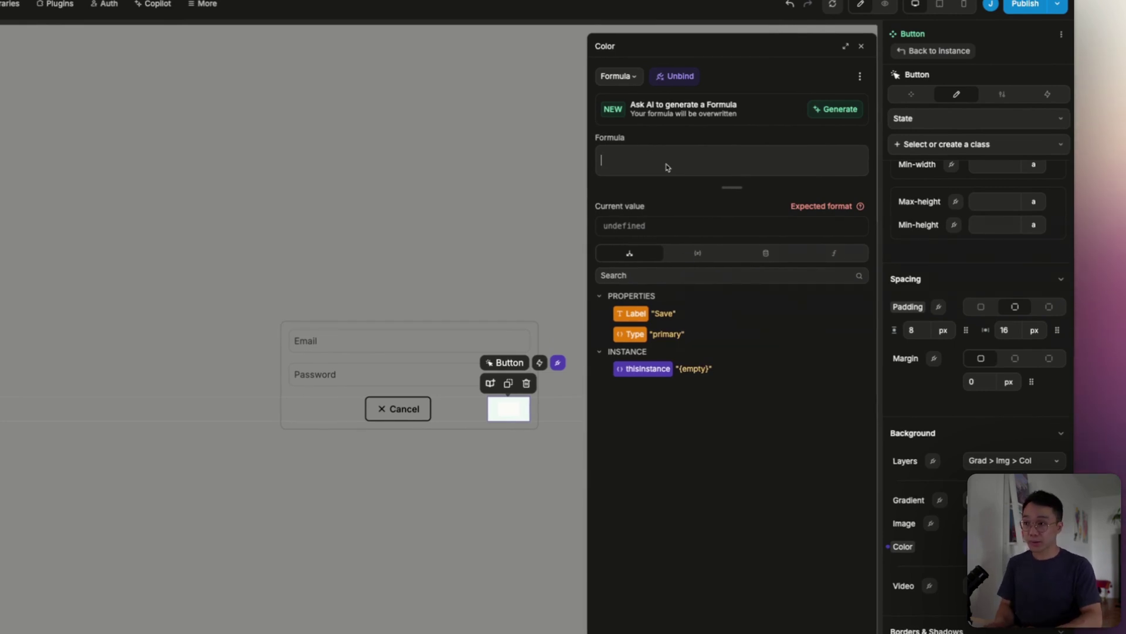
Write a background formula switching on Type: #000000 for primary, #FFF for secondary
text(switch()
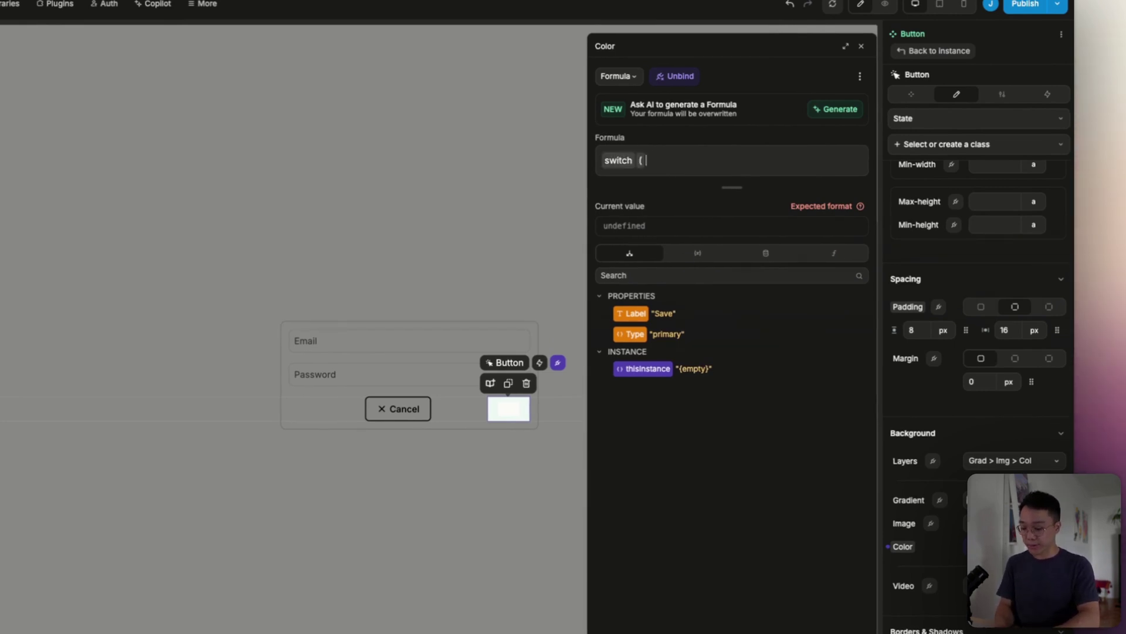
text())
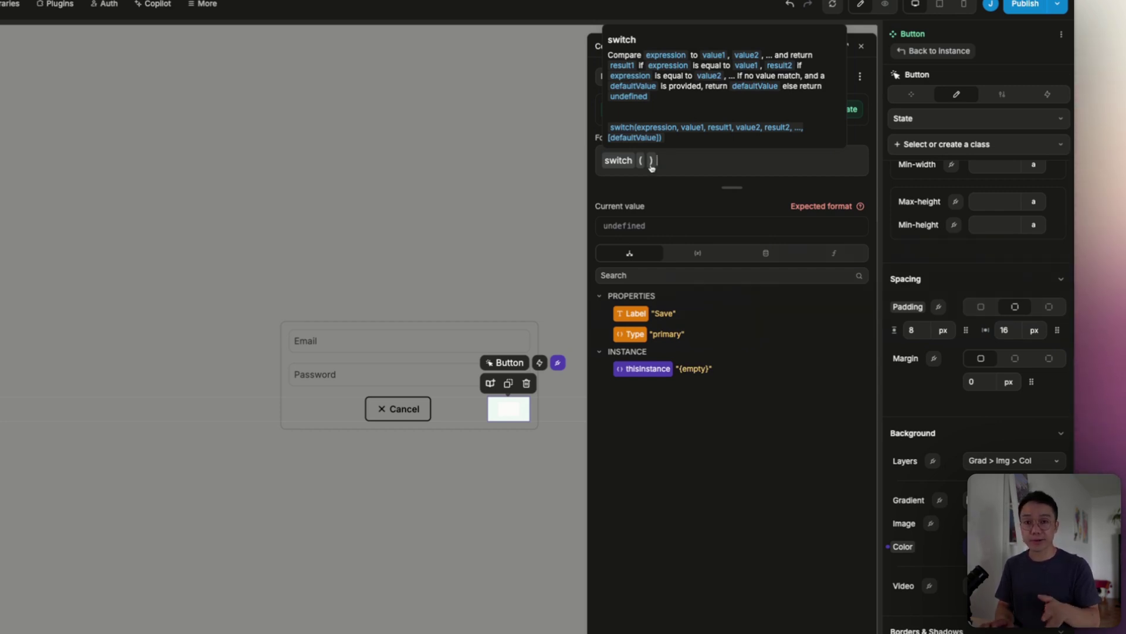
click(646, 160)
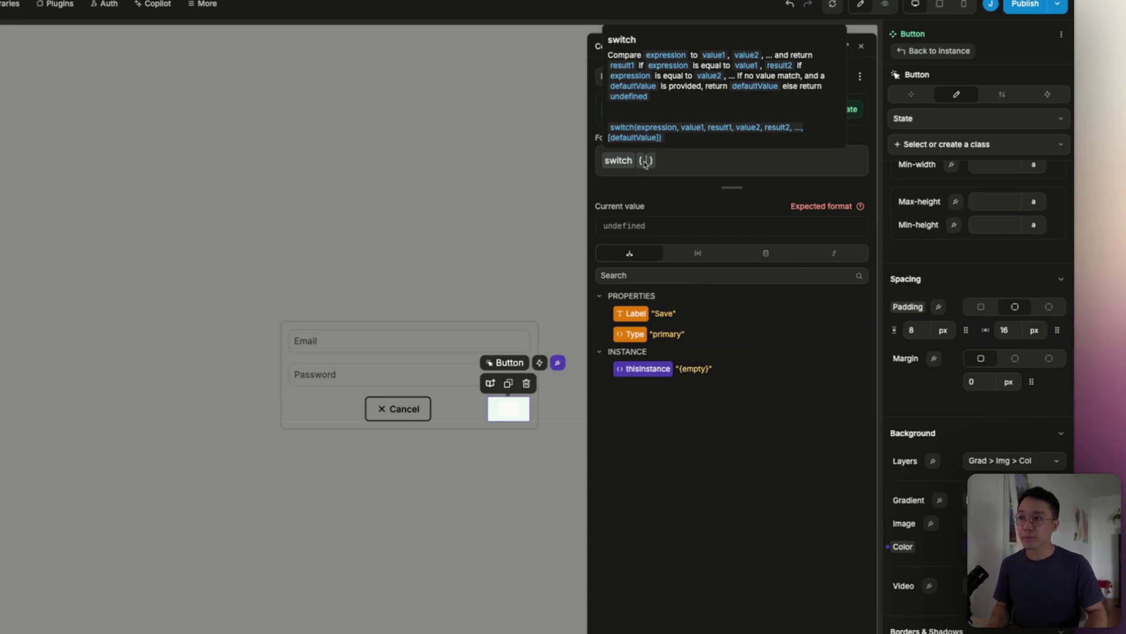
click(634, 334)
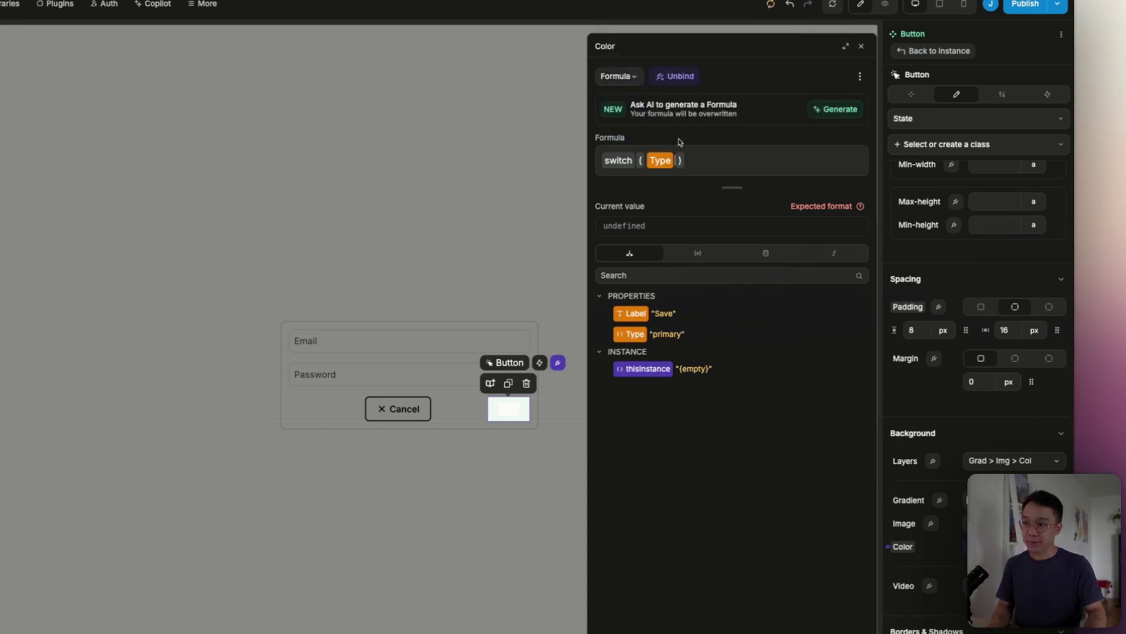
text(,"")
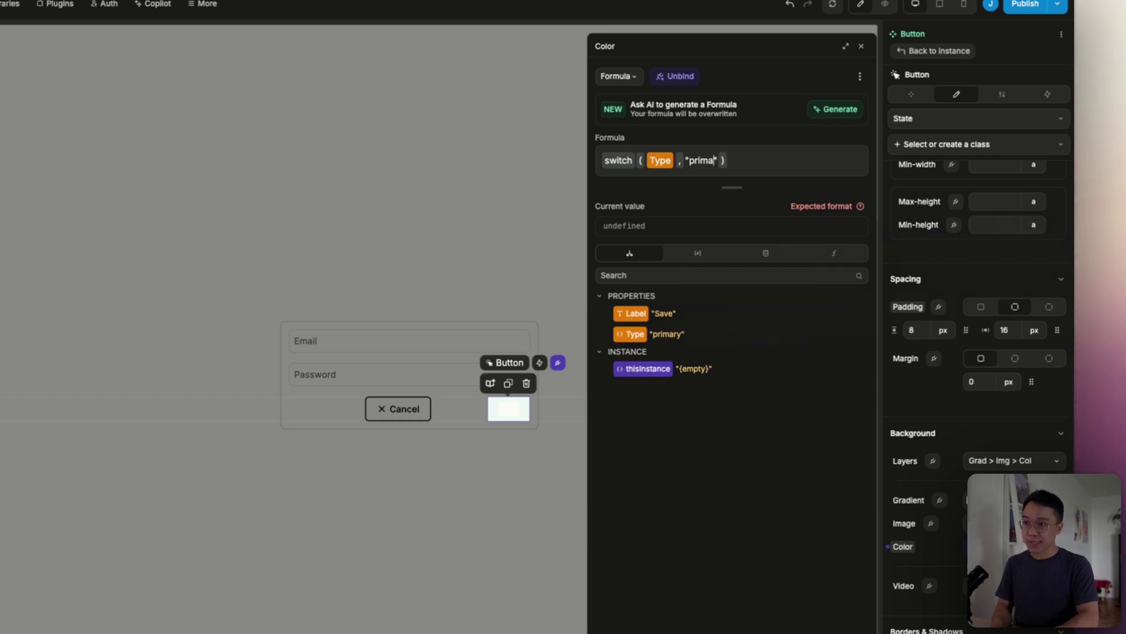
text(primary","#000000)
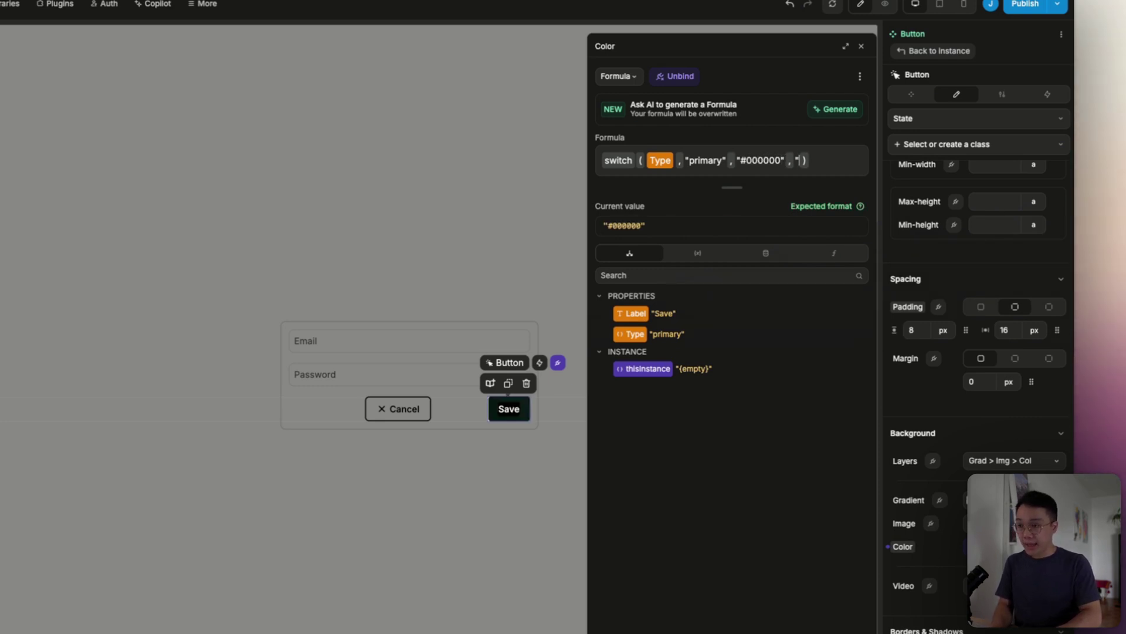
text(","seconda)
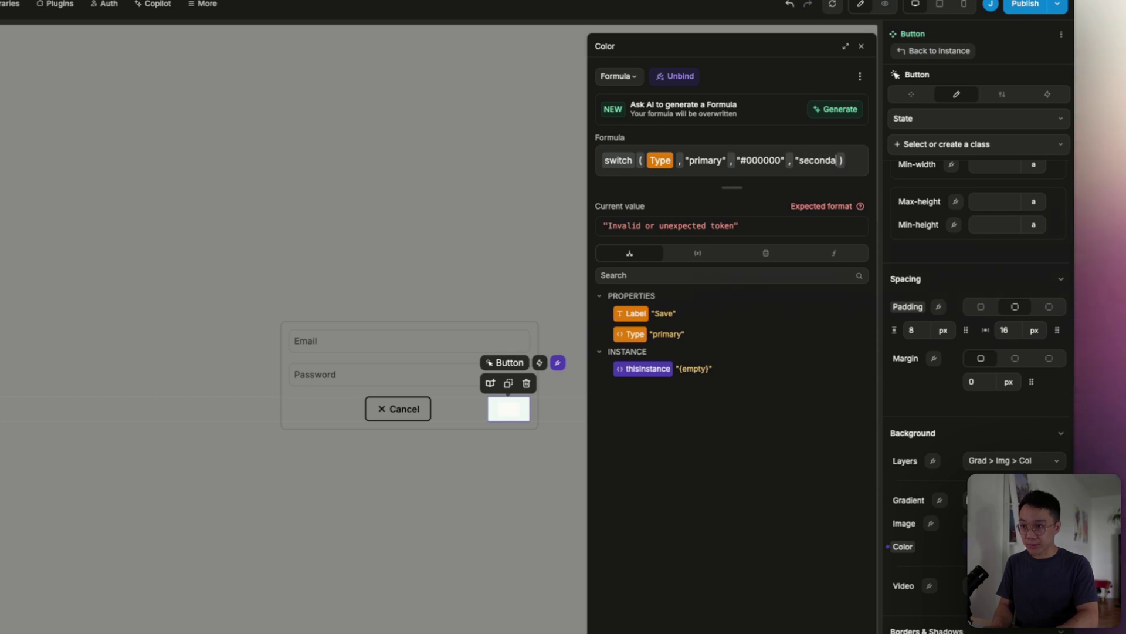
text(ry)
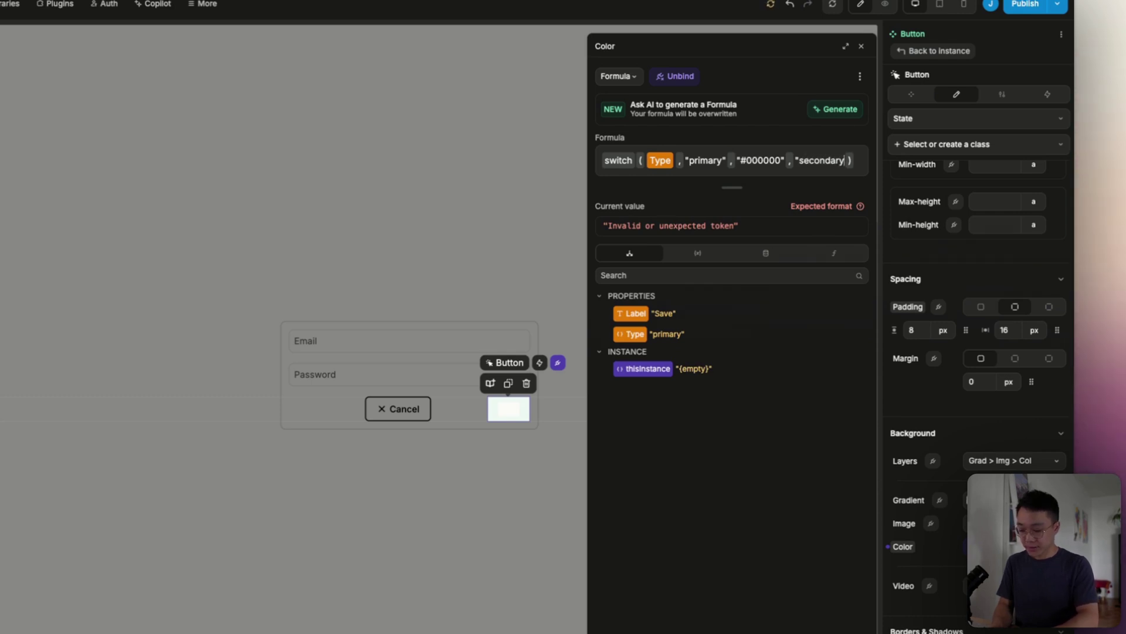
text(, )
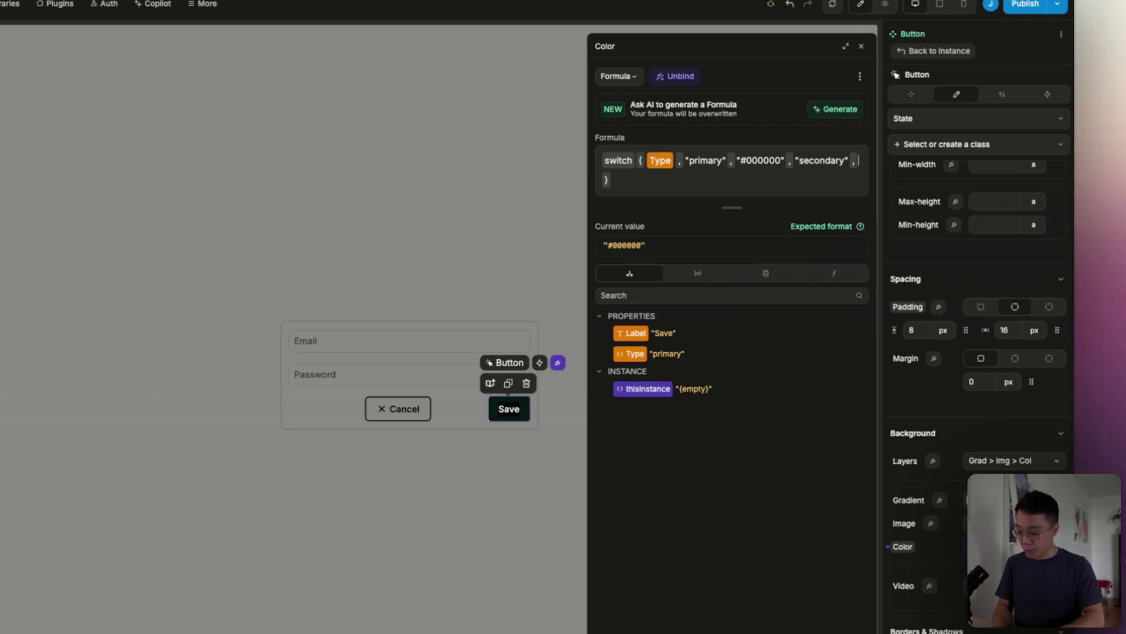
text("#FFF)
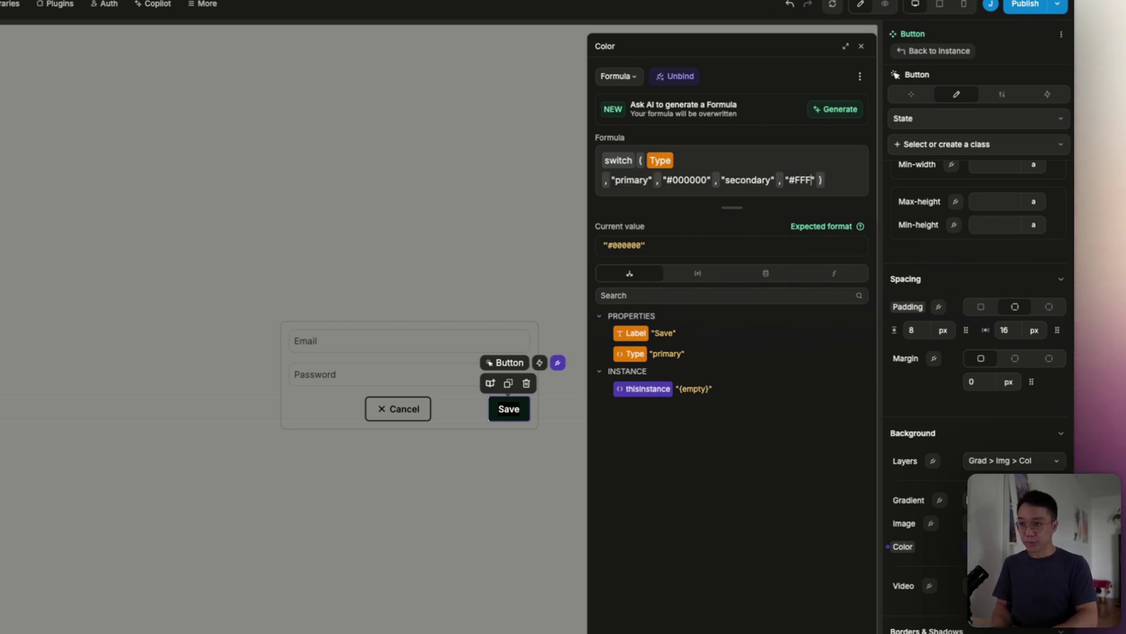
click(620, 247)
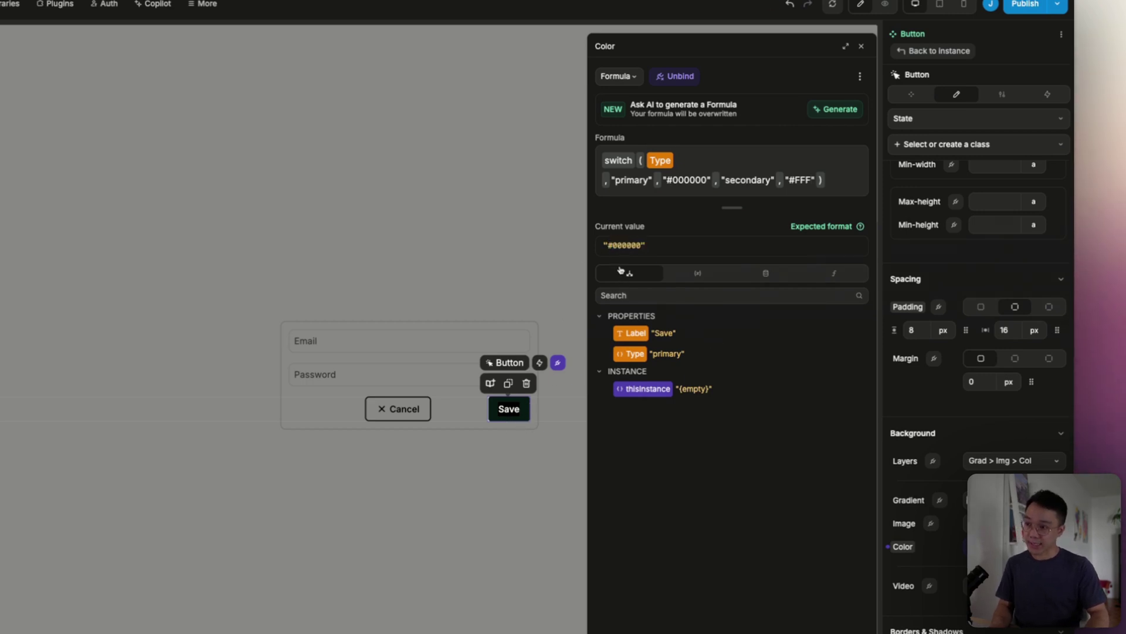
drag(613, 246, 658, 250)
click(469, 407)
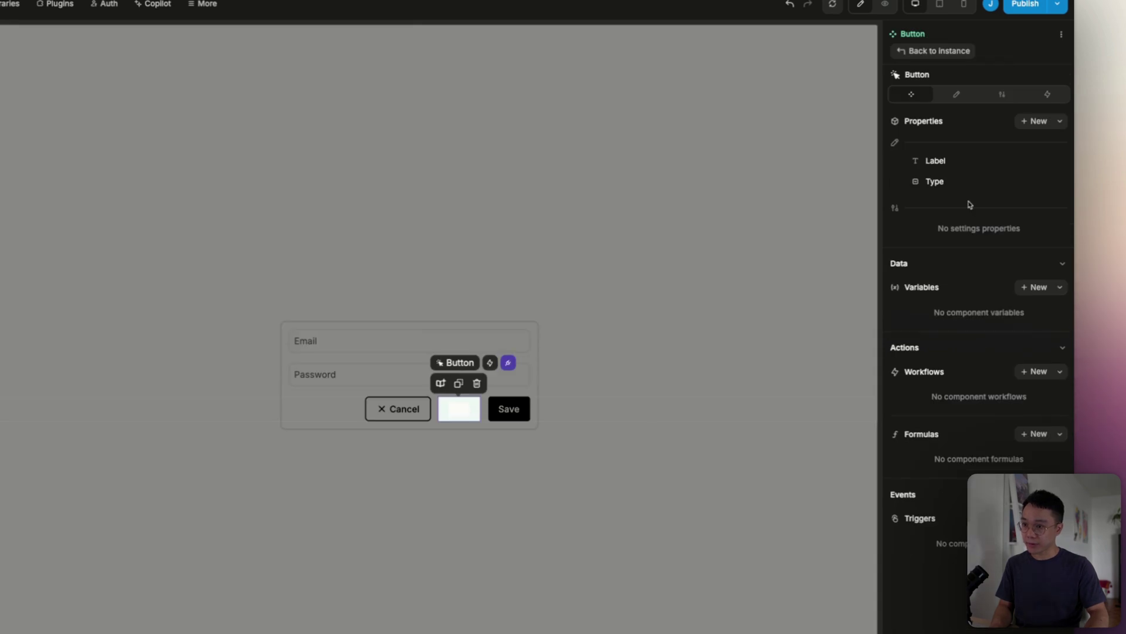
Reopen the background colour formula and select the whole switch formula to copy it
click(956, 94)
scroll(969, 252, down, 10)
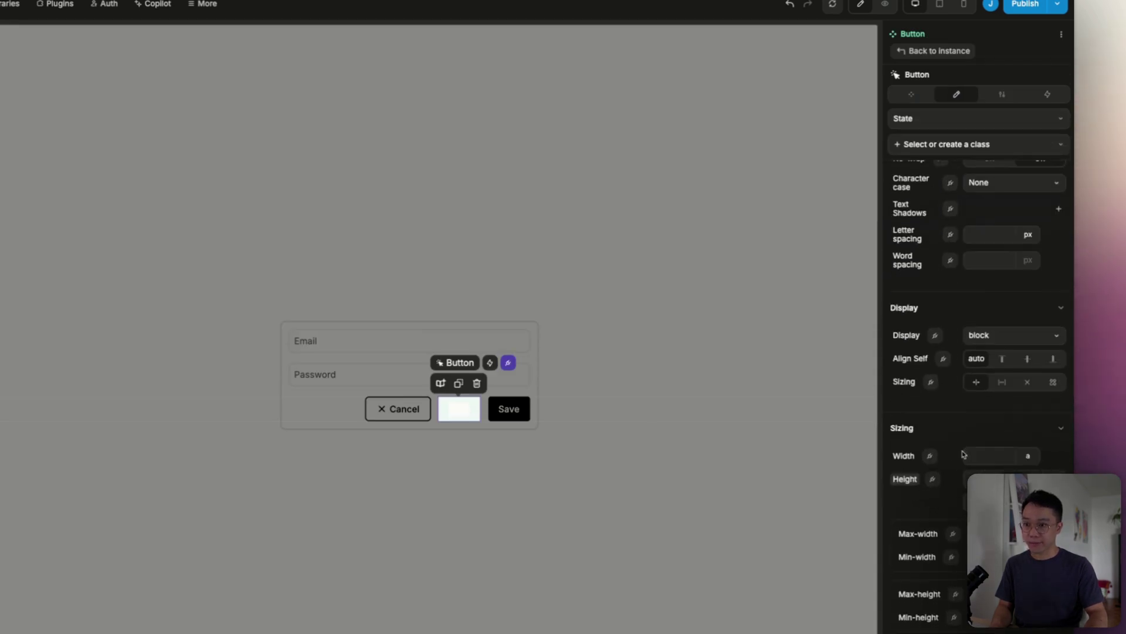
scroll(963, 453, down, 8)
click(966, 492)
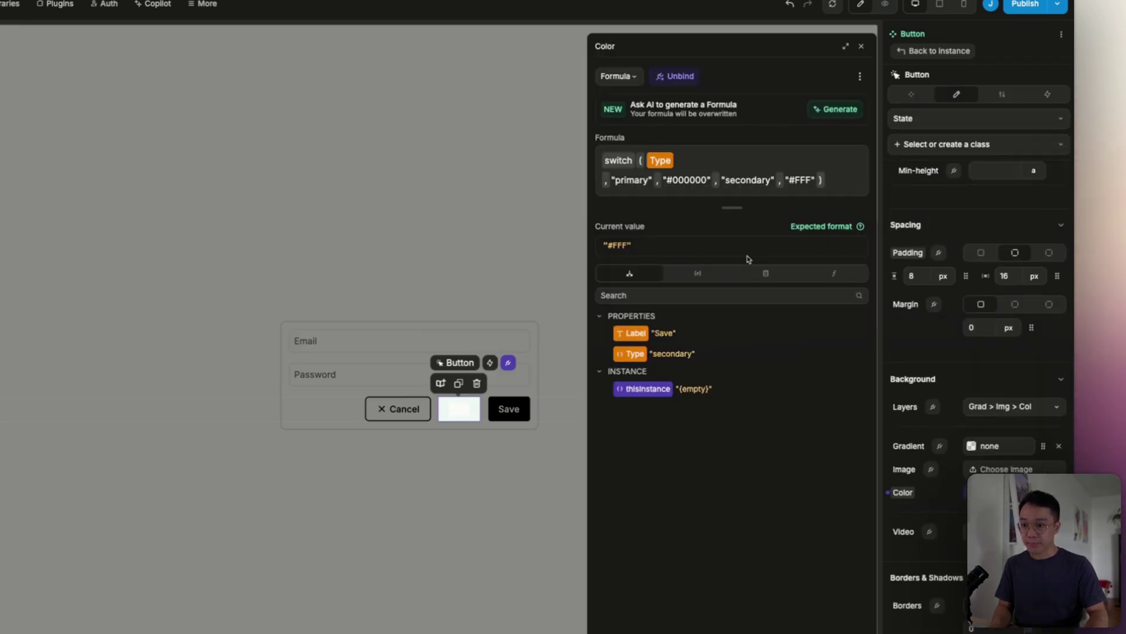
click(627, 249)
double_click(619, 245)
click(769, 199)
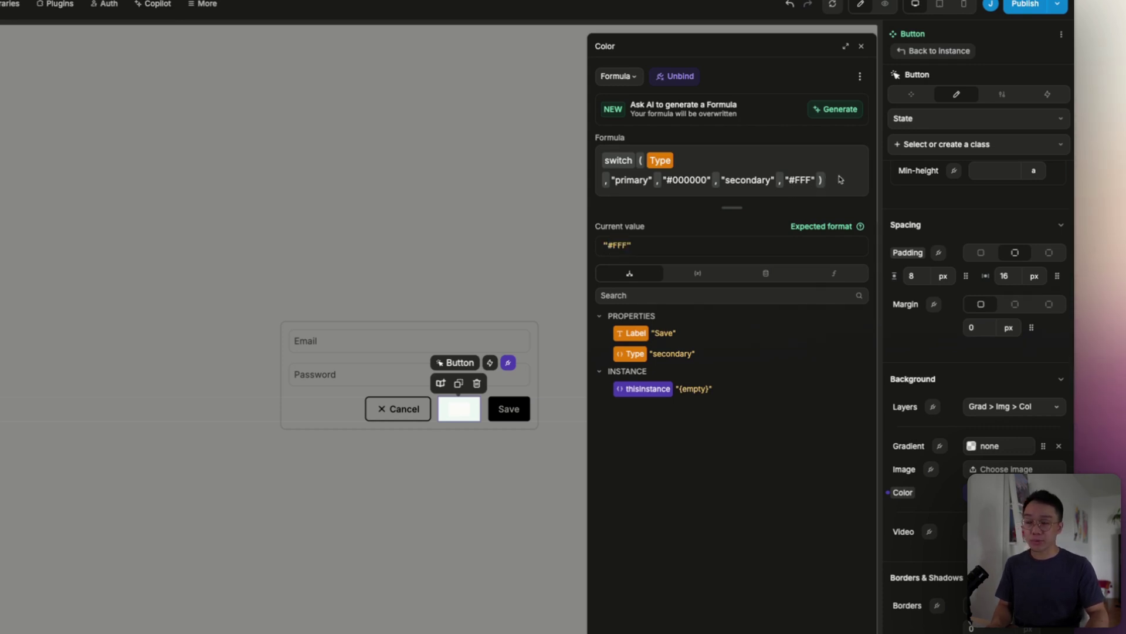
key(ctrl+a)
click(861, 46)
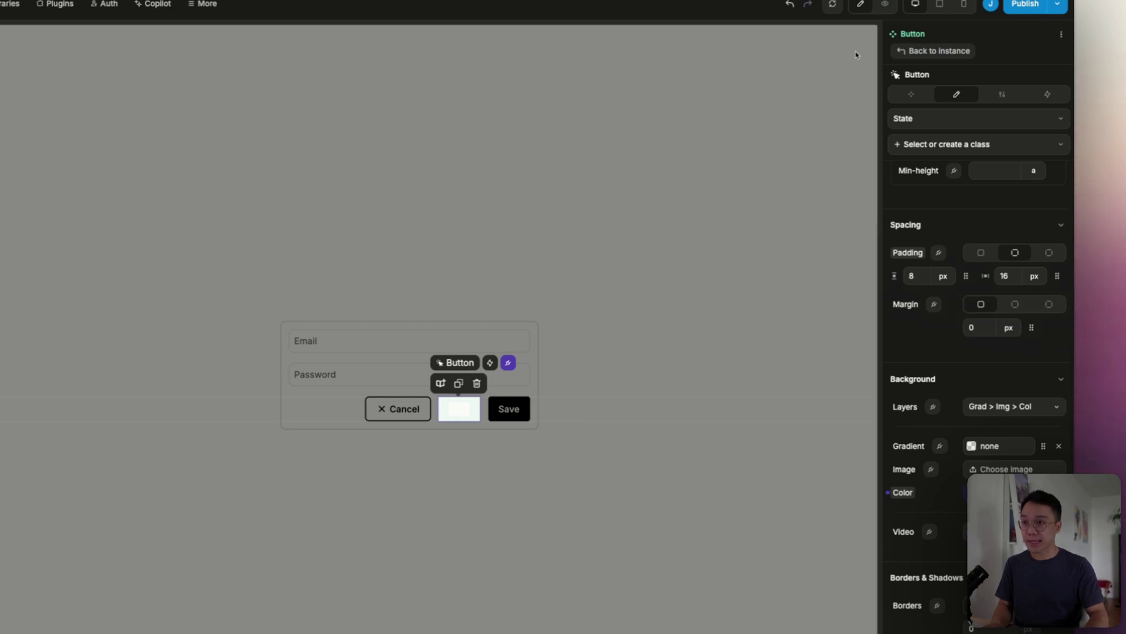
scroll(1010, 390, up, 10)
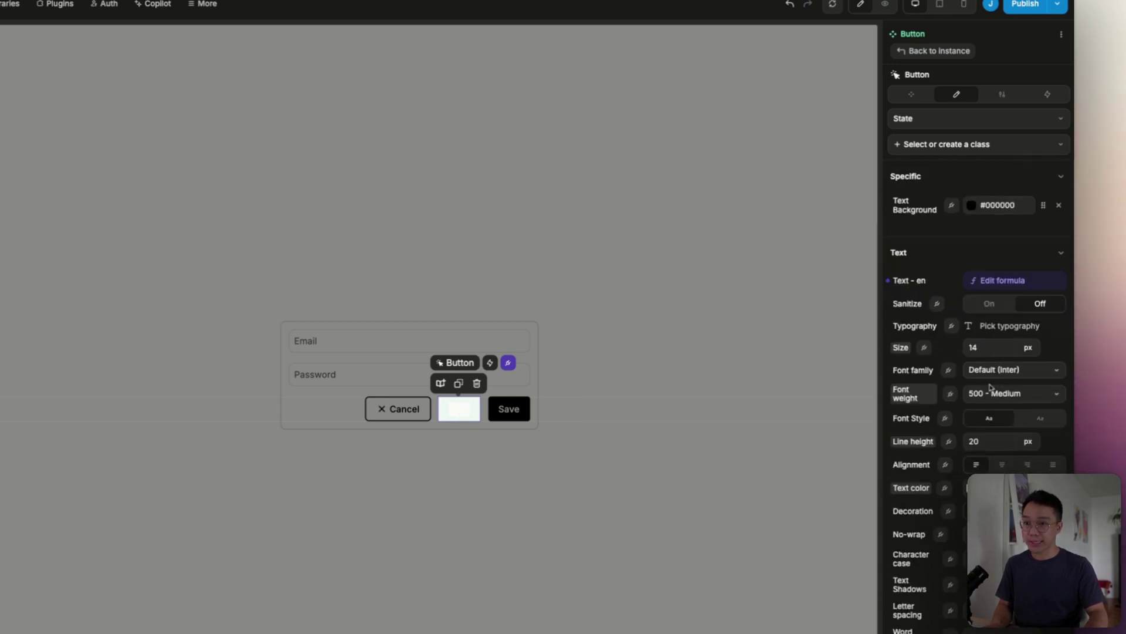
Bind the text colour to the pasted Type switch: #FFF for primary, #000 for secondary
click(944, 489)
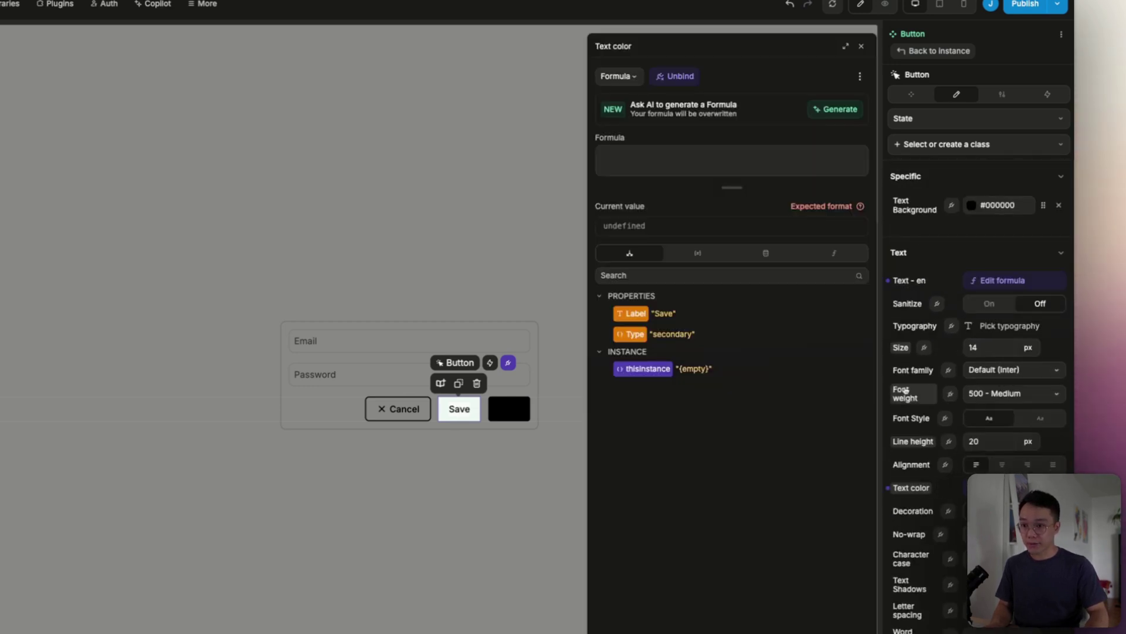
text(switch(Type, "primary", "#000000", "secondary", "#FFF"))
double_click(689, 180)
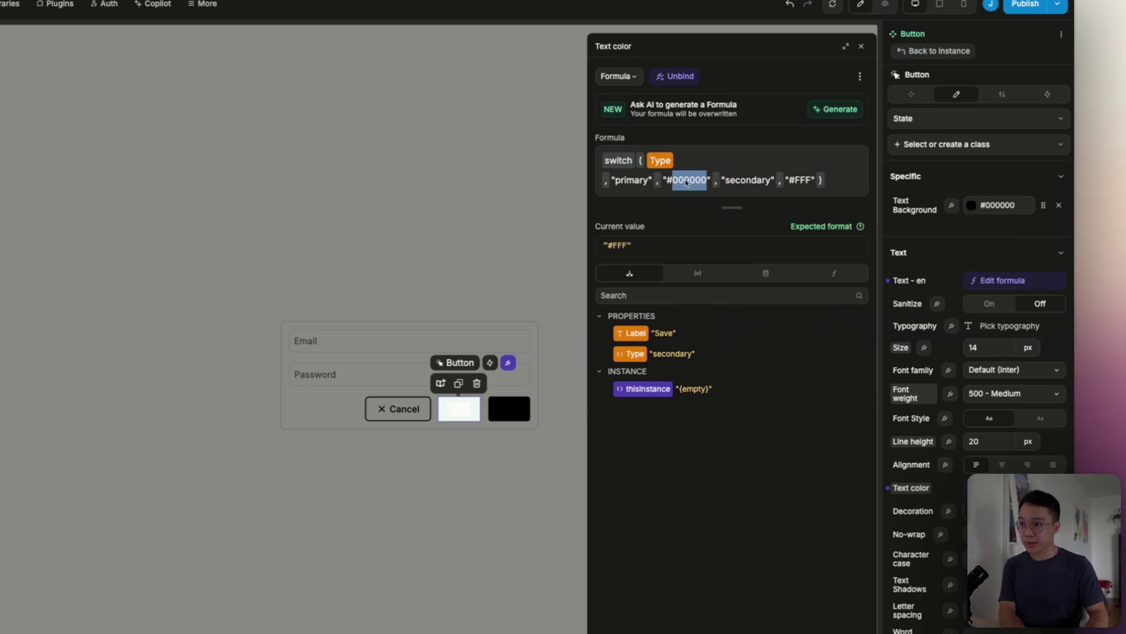
text(FFF)
double_click(777, 179)
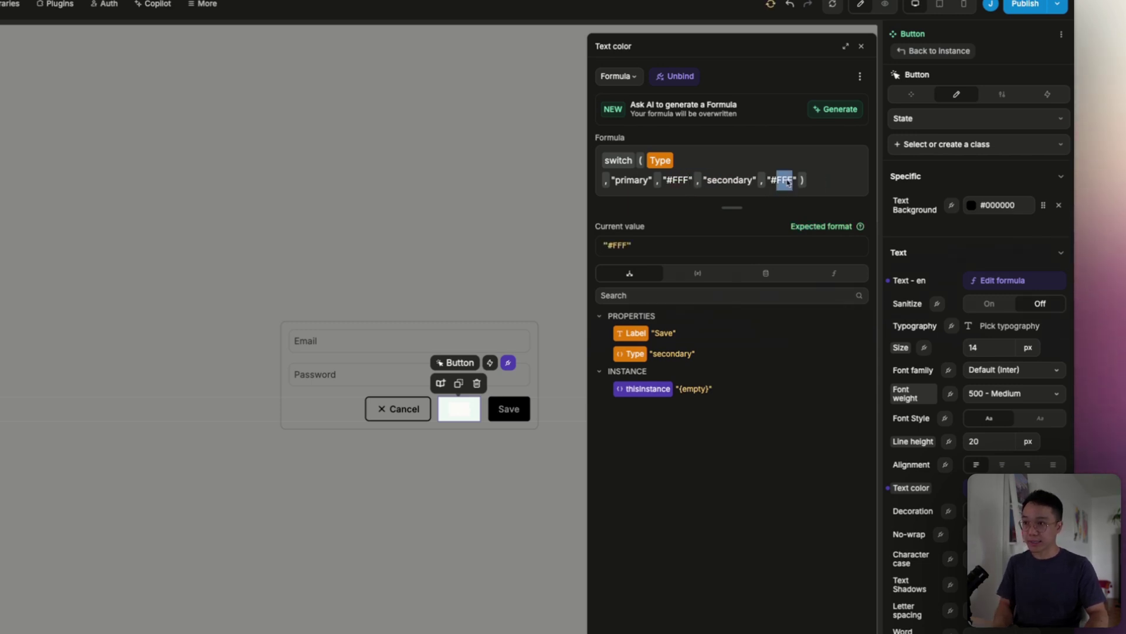
text(000)
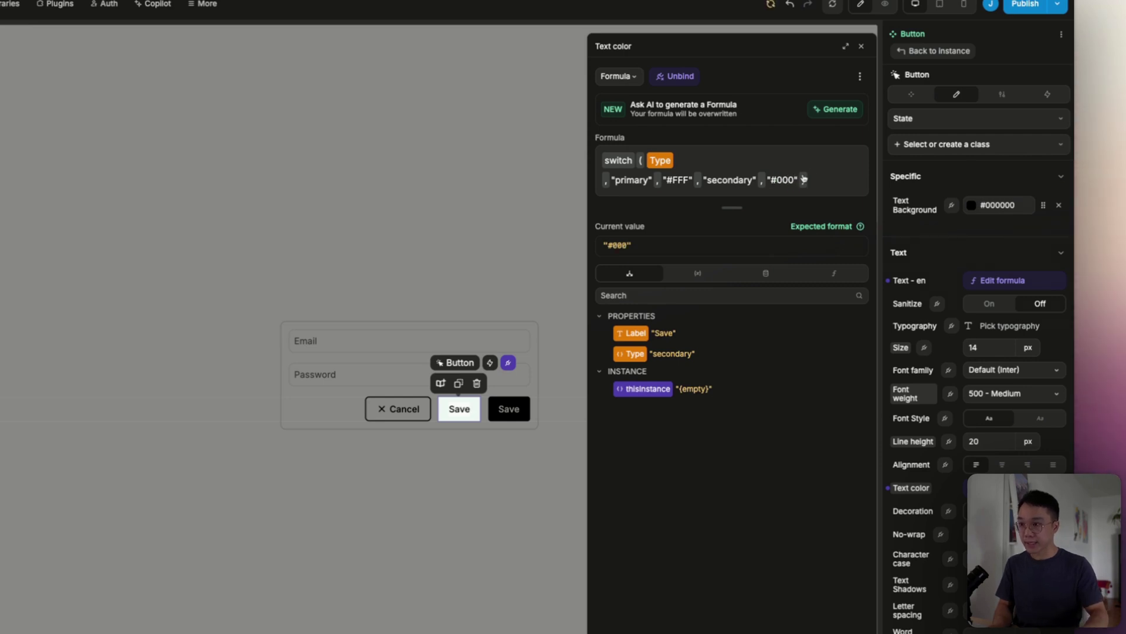
click(861, 46)
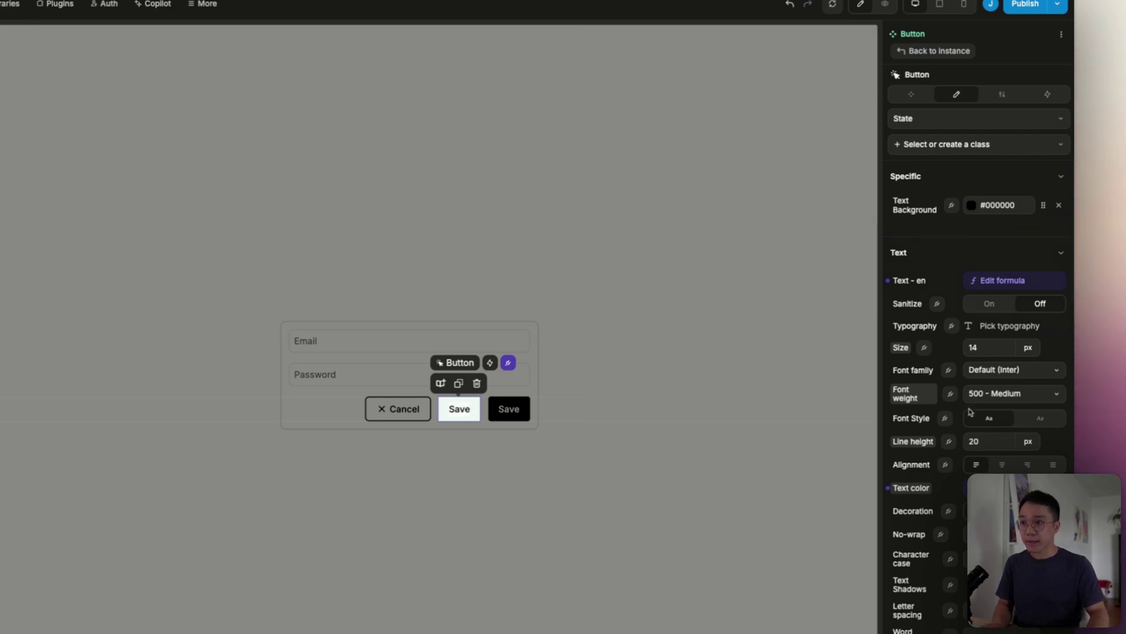
scroll(970, 409, down, 10)
scroll(962, 405, down, 12)
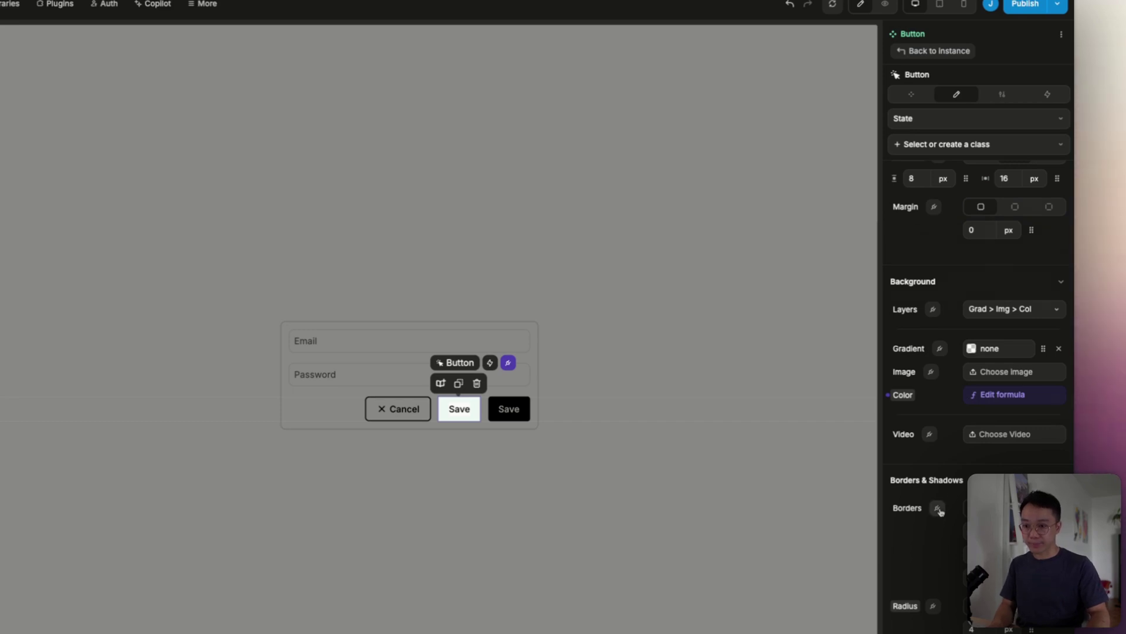
Bind the border to a Type switch giving '1px solid #000' for both types
click(937, 508)
text(switch ( Type , "primary" , "#FFF" , "secondary" , "#000" ))
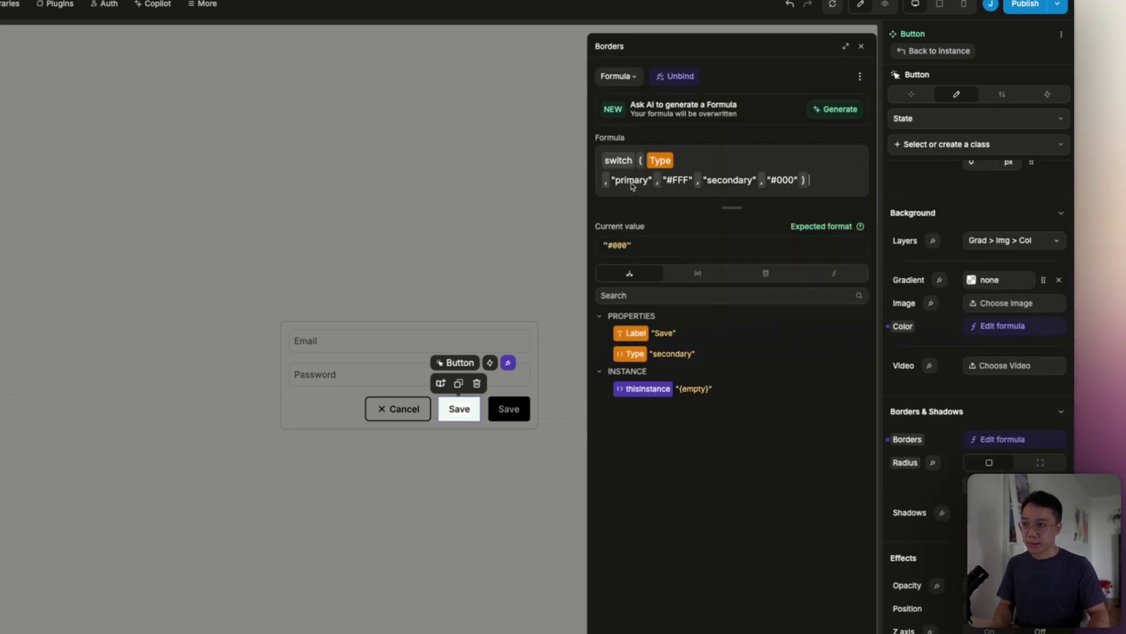
double_click(681, 180)
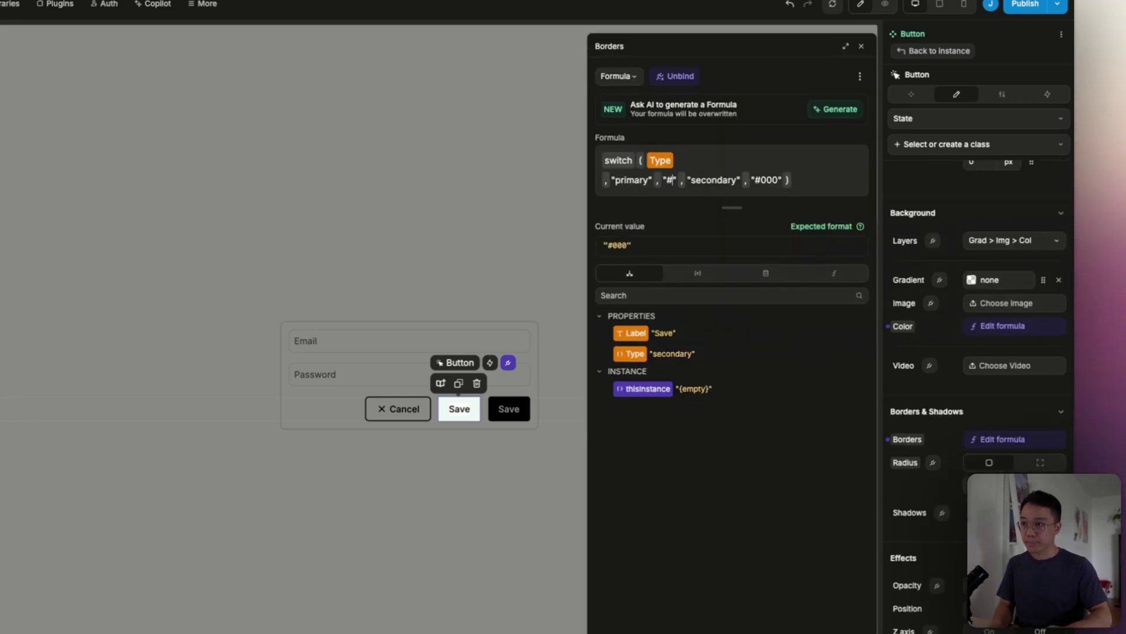
key(BackSpace)
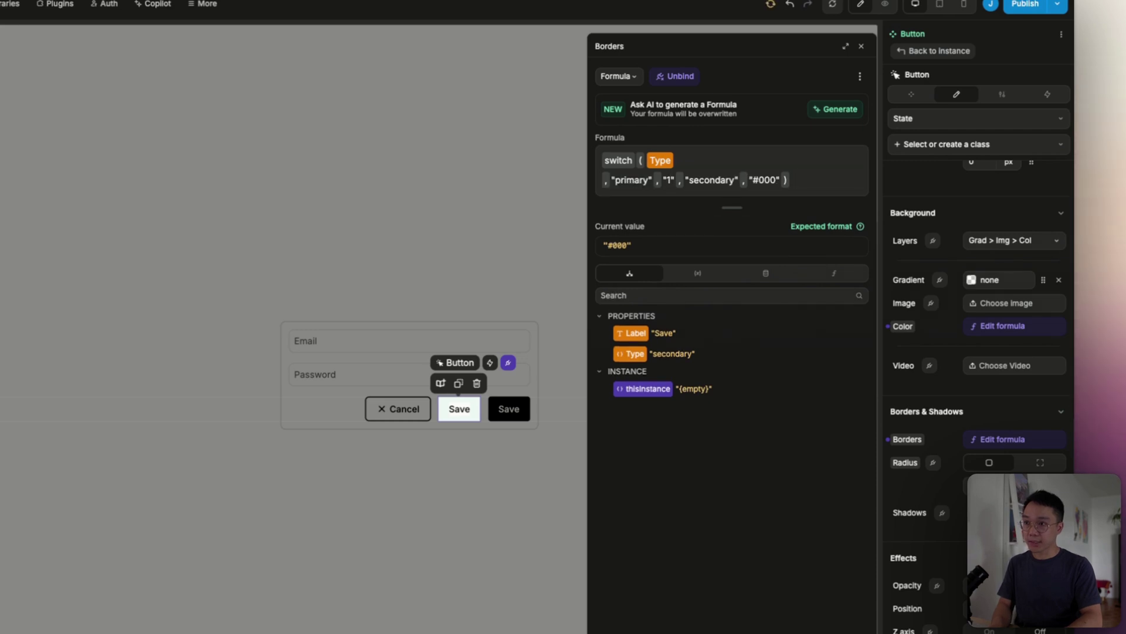
text(1px solid #000)
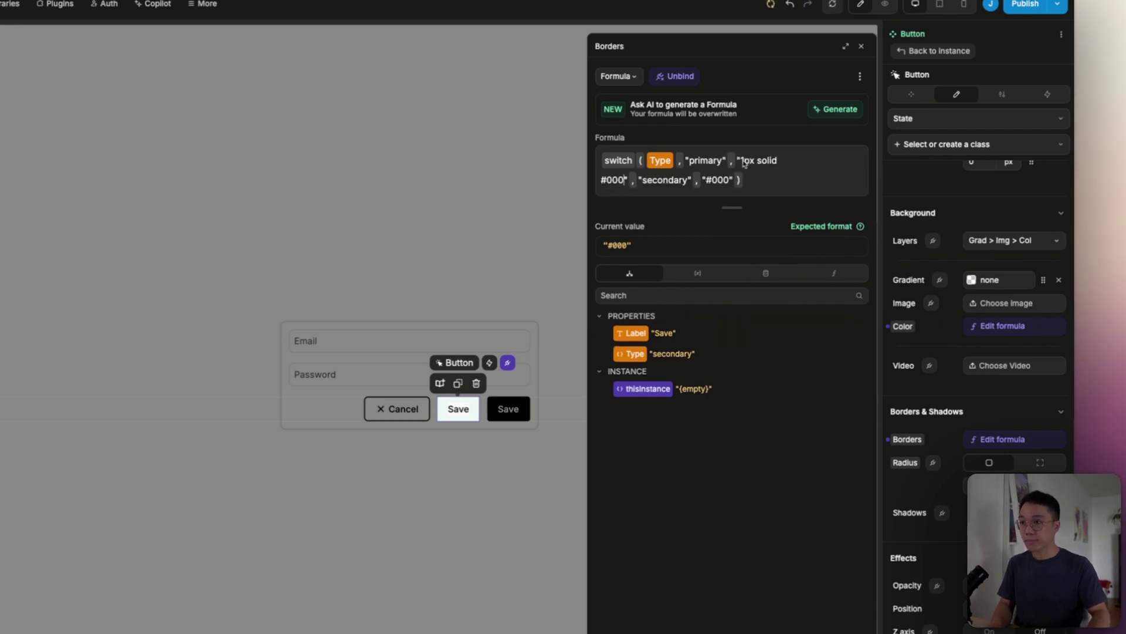
drag(738, 160, 627, 179)
key(ctrl+c)
double_click(718, 180)
key(ctrl+v)
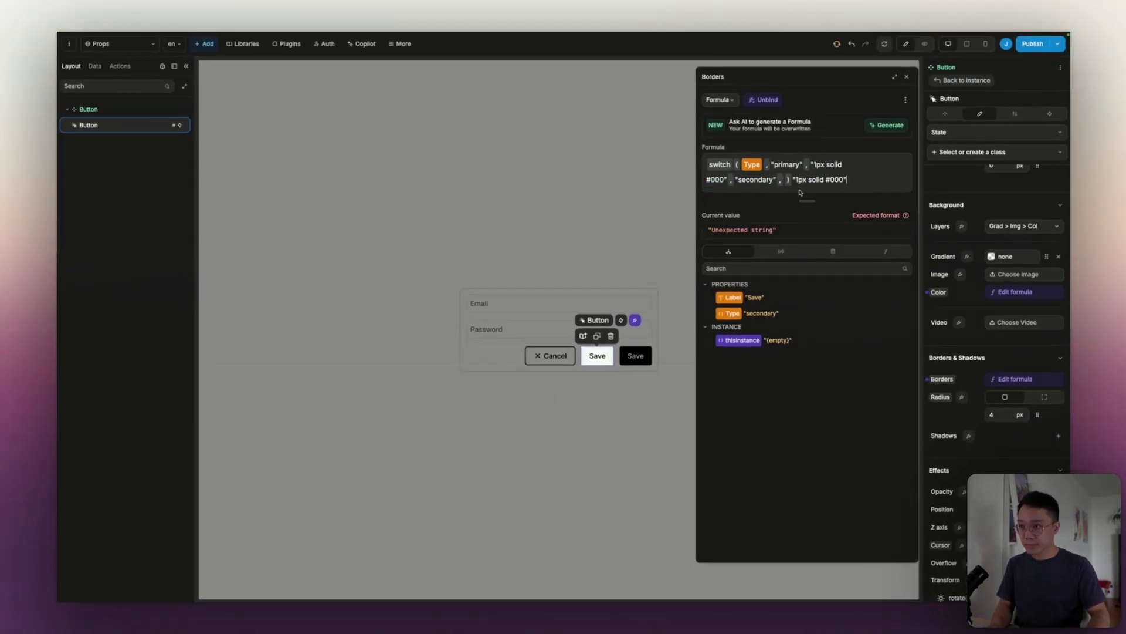
click(792, 179)
key(BackSpace)
key(End)
text())
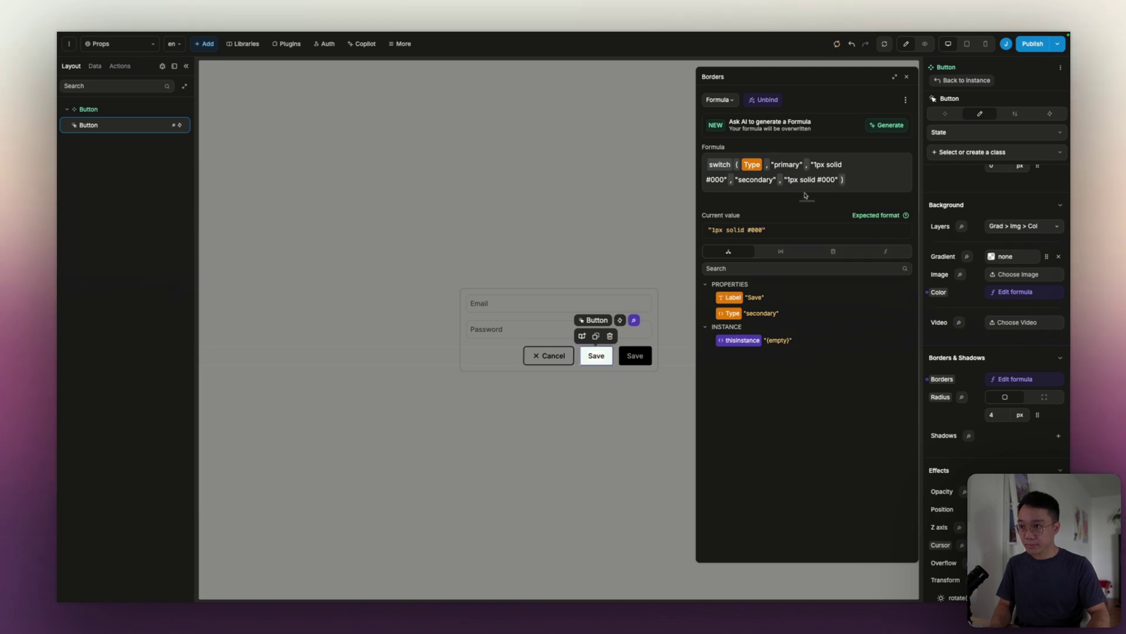
key(Escape)
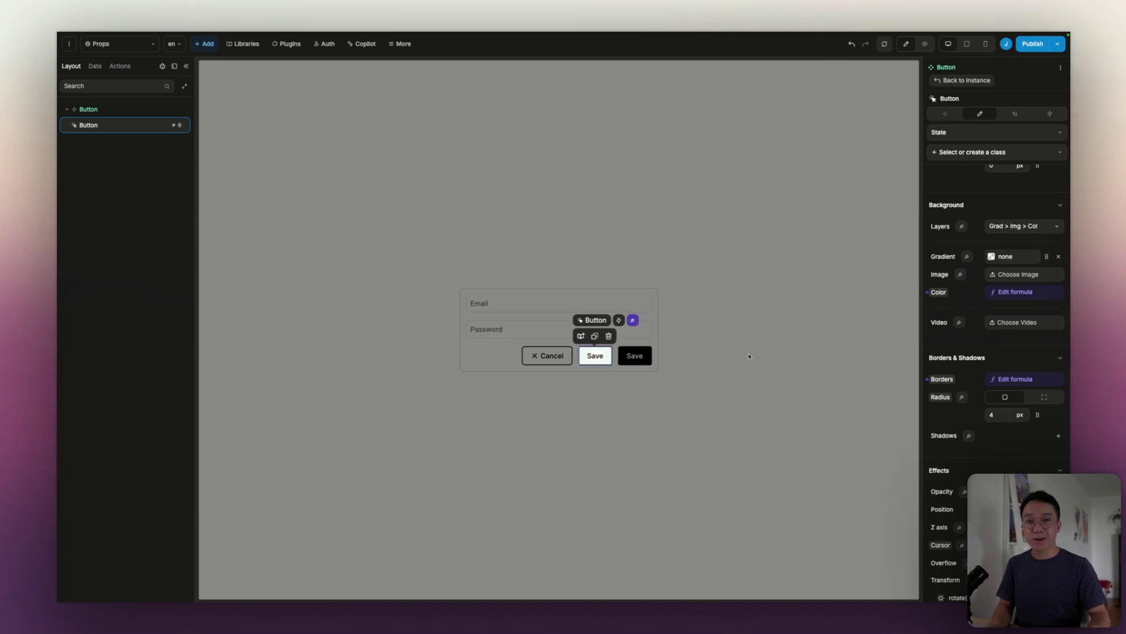
click(749, 356)
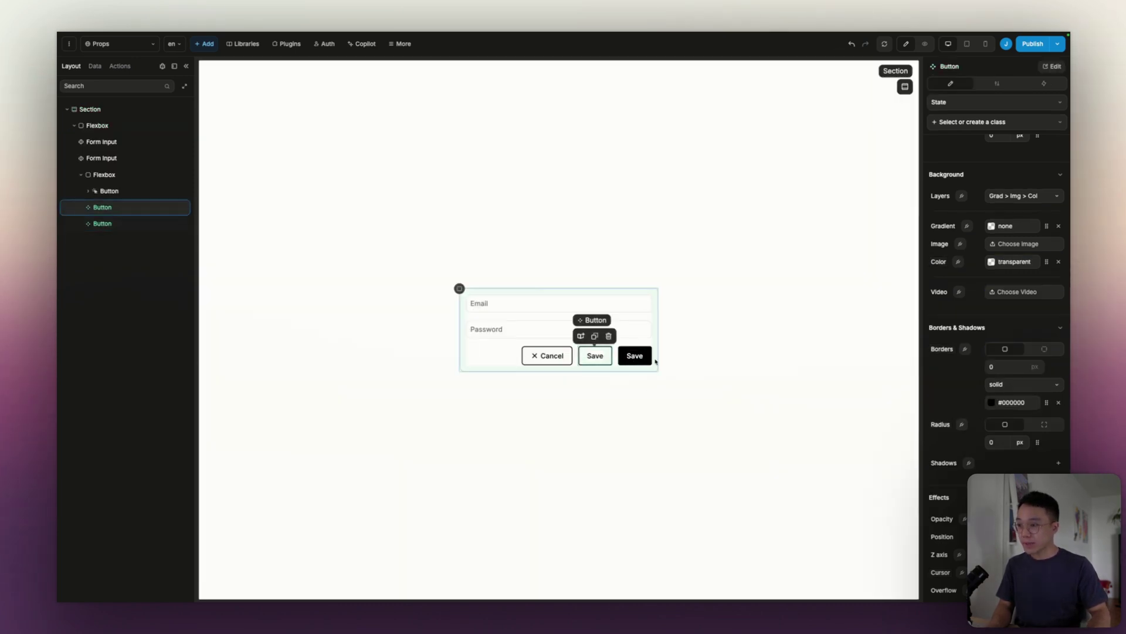
Back on the page, try Primary on the middle Save button, then undo to Secondary
key(Escape)
scroll(1006, 285, up, 5)
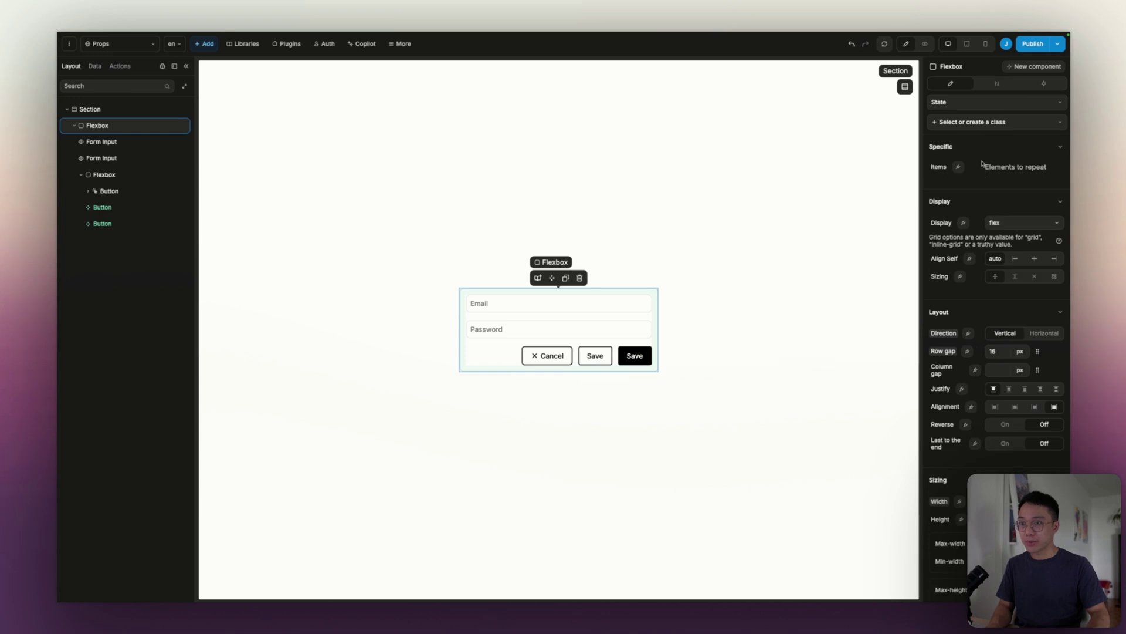
click(595, 355)
click(1013, 184)
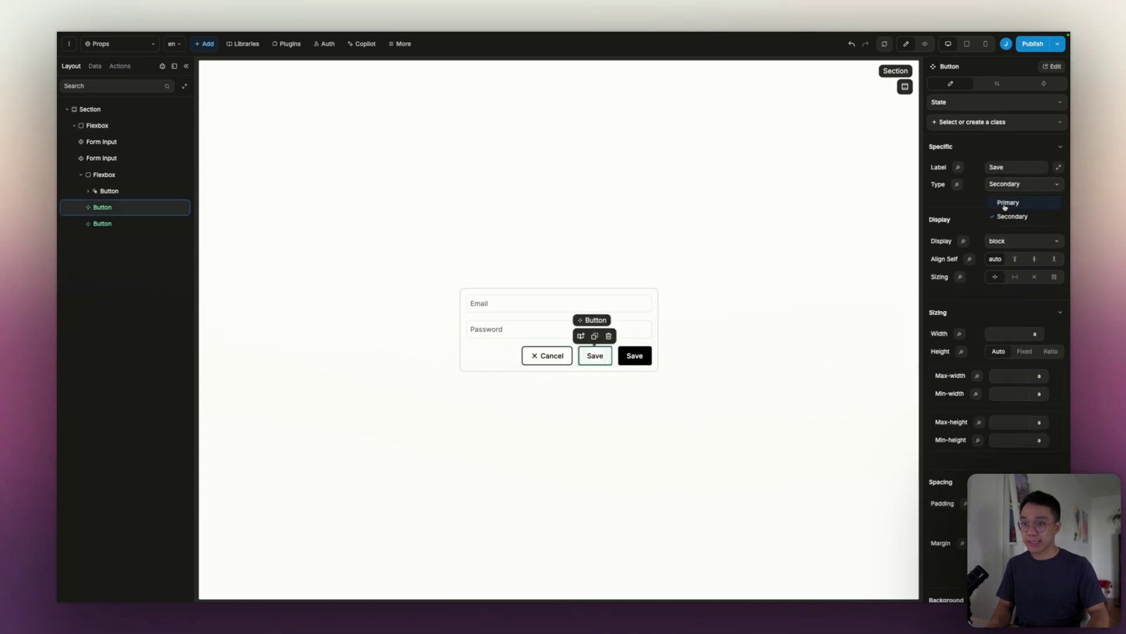
click(1005, 203)
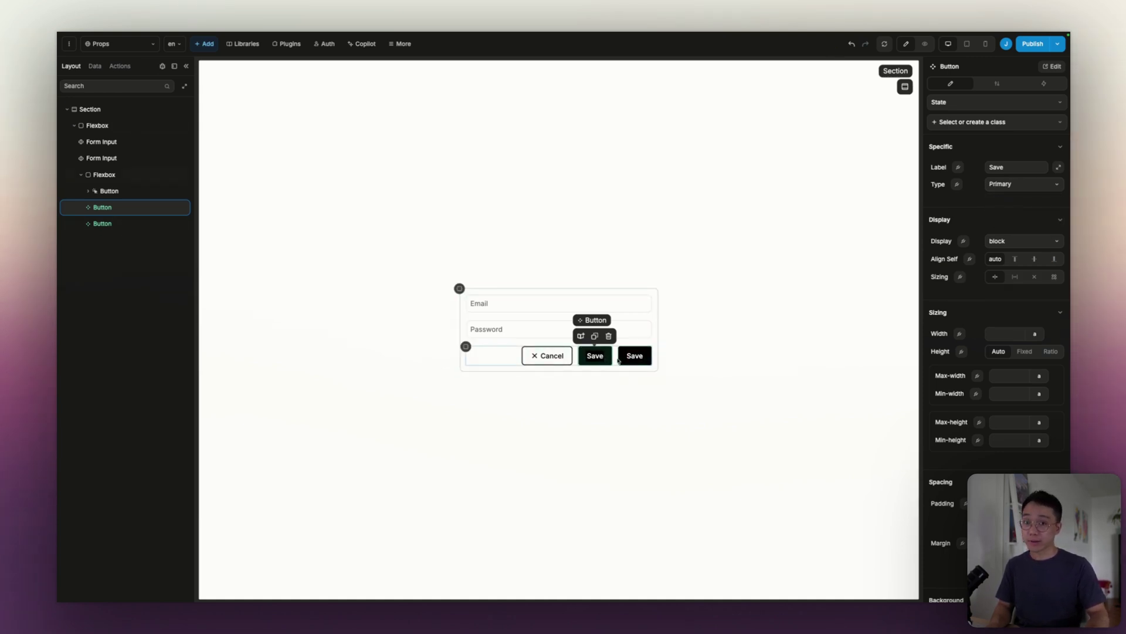
key(ctrl+z)
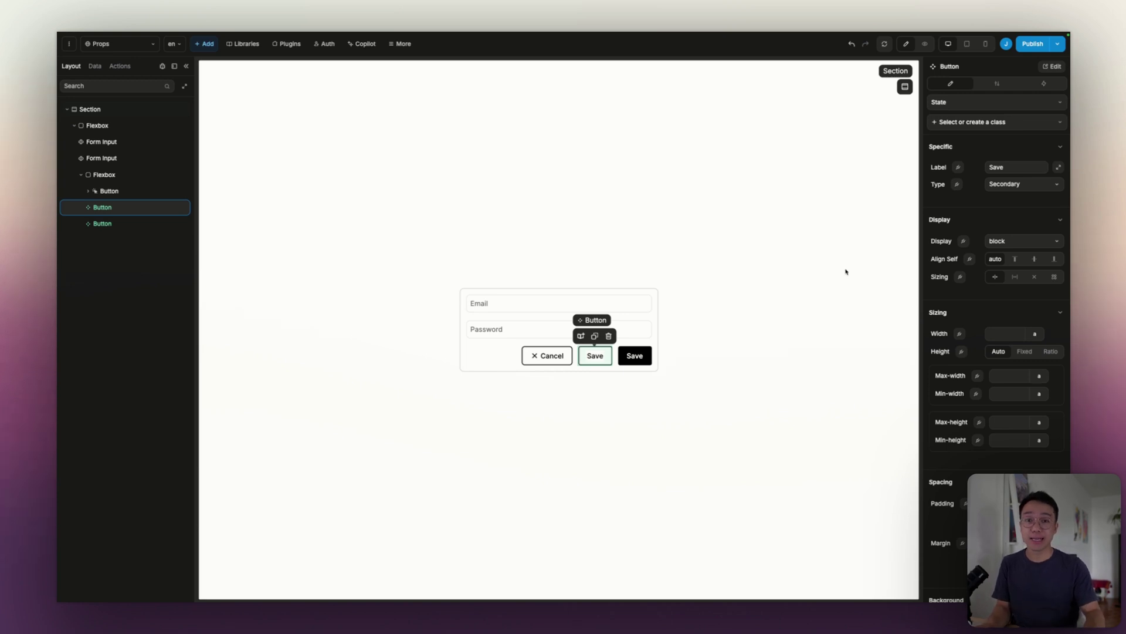
Compare the two Save buttons, then select the X icon inside the Cancel button
click(625, 357)
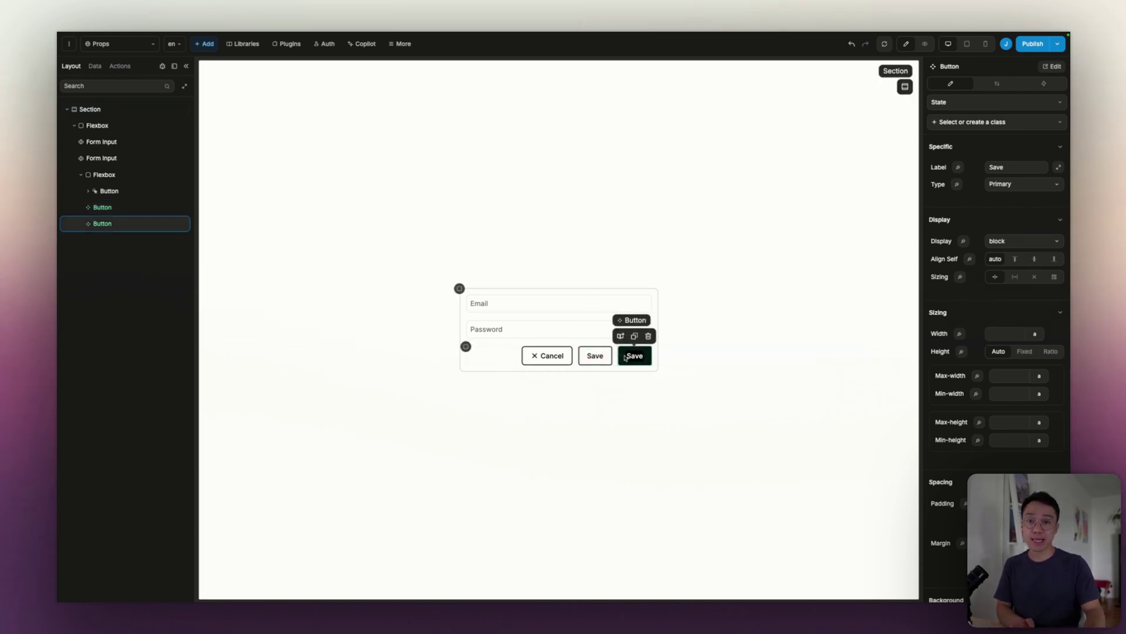
click(594, 360)
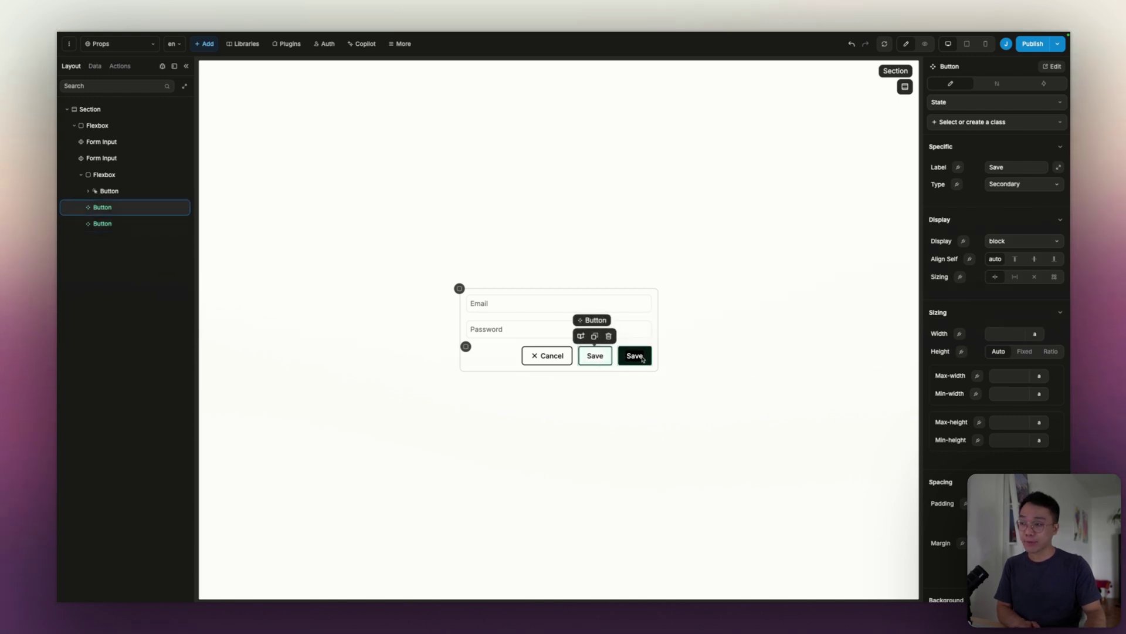
click(624, 358)
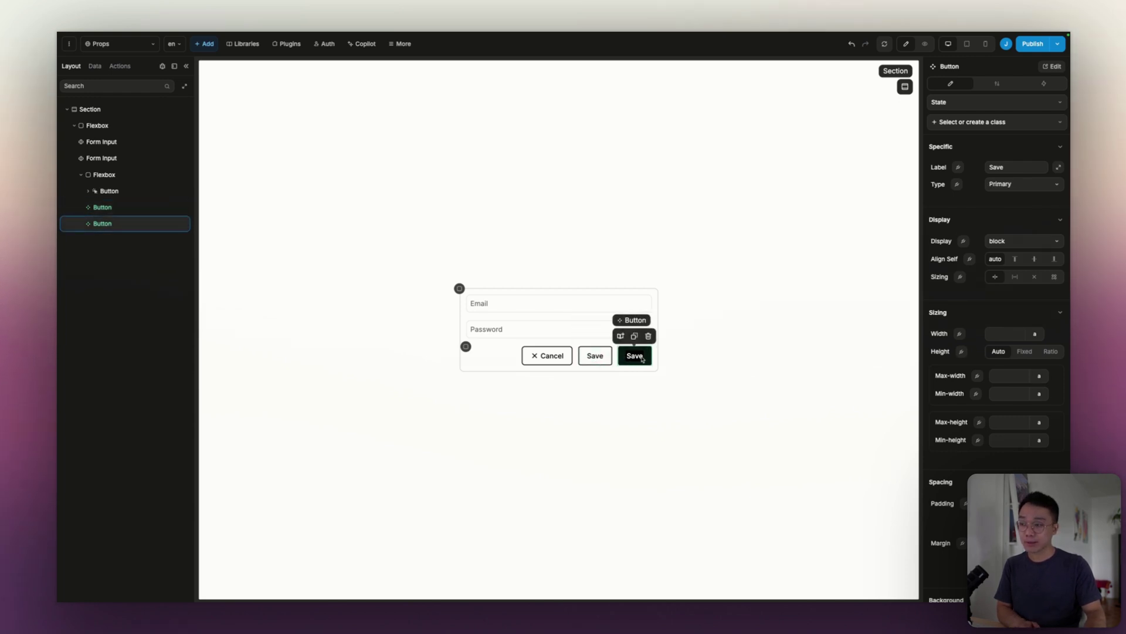
click(605, 360)
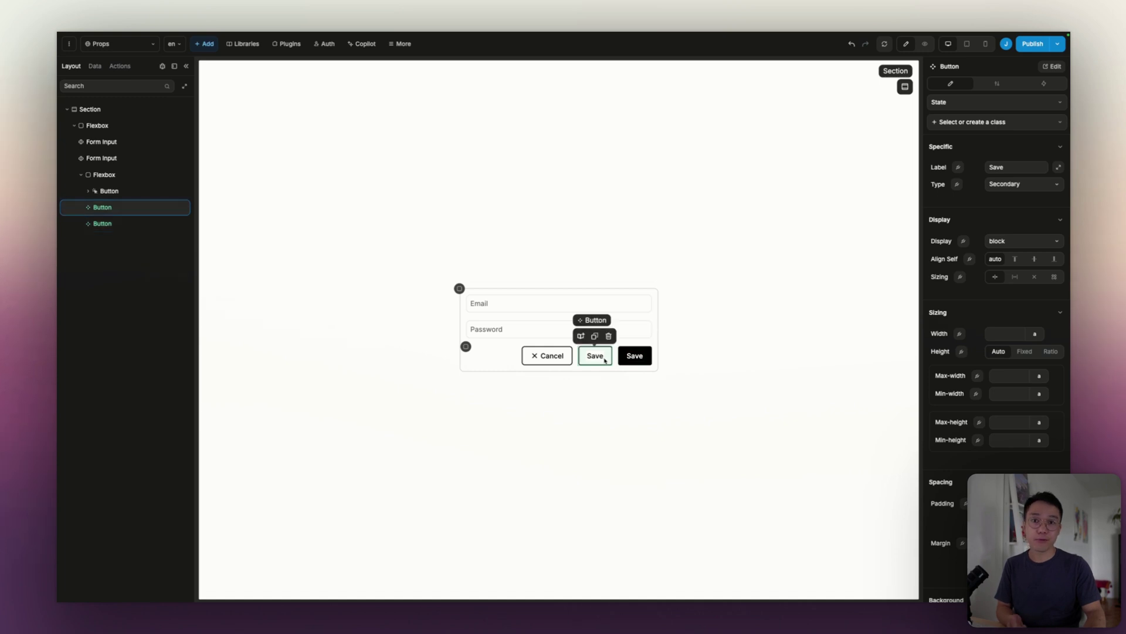
click(550, 359)
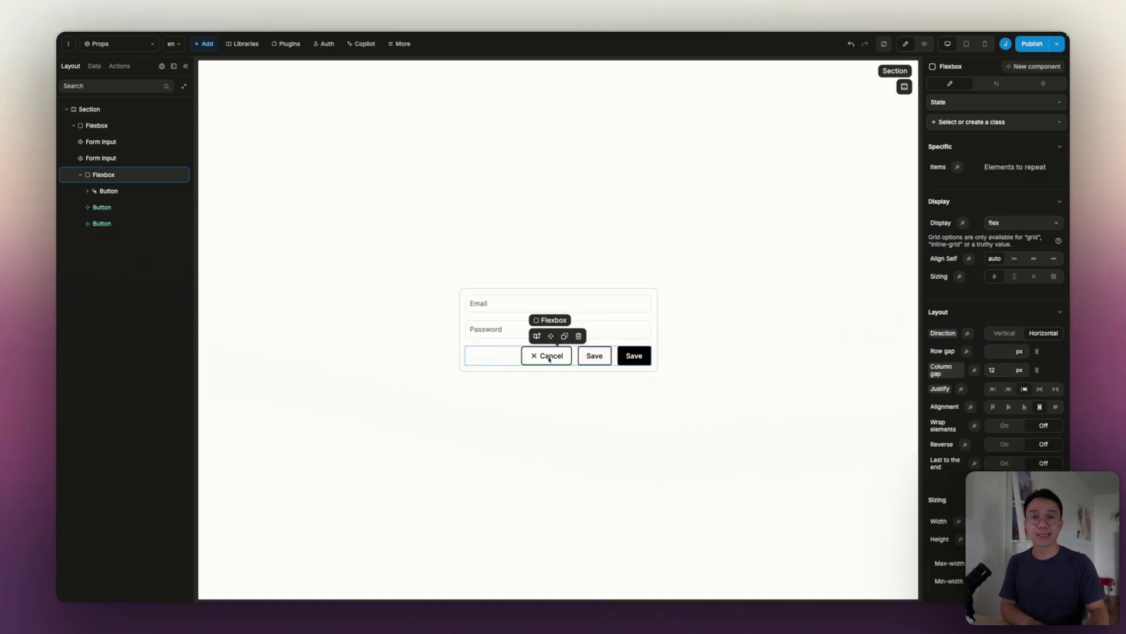
click(535, 356)
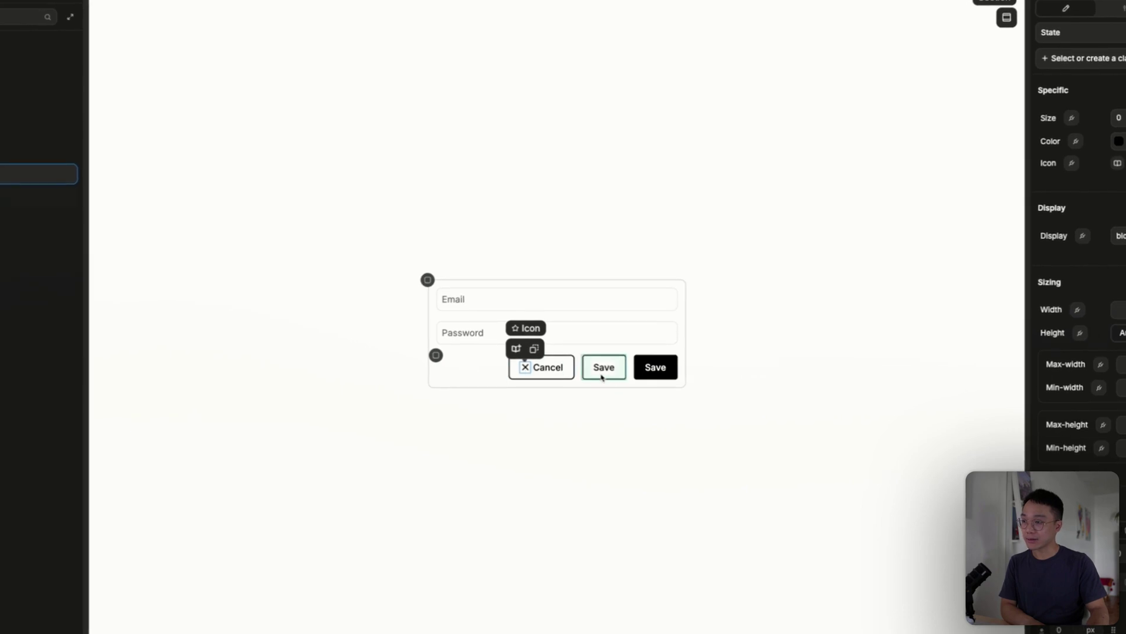
Edit the Save button's component and switch its Left icon setting on
click(601, 375)
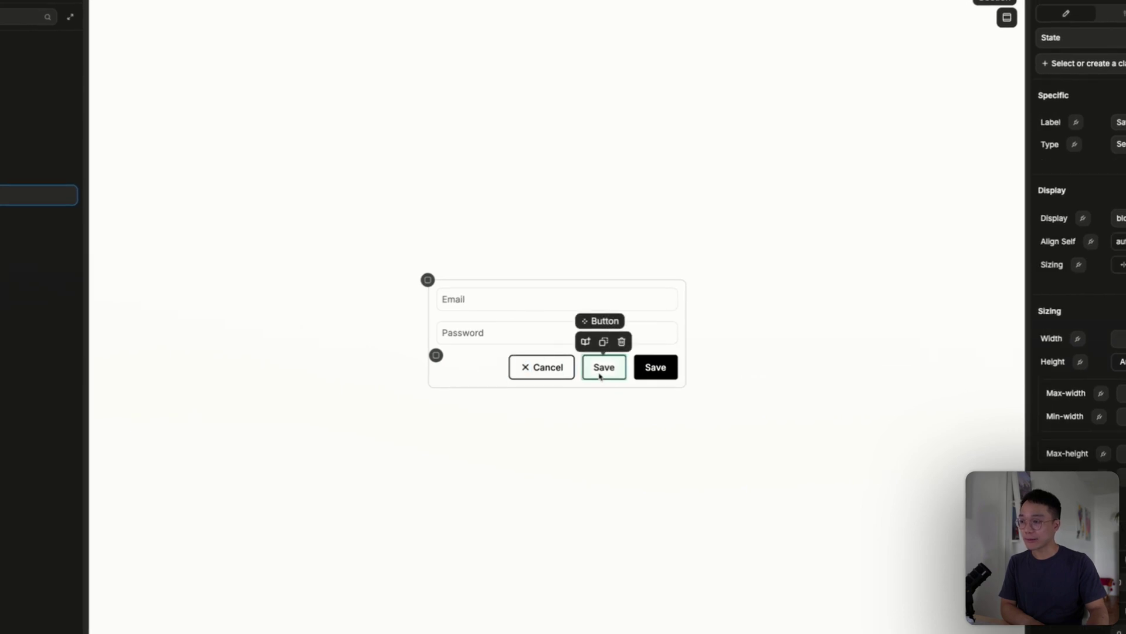
double_click(601, 375)
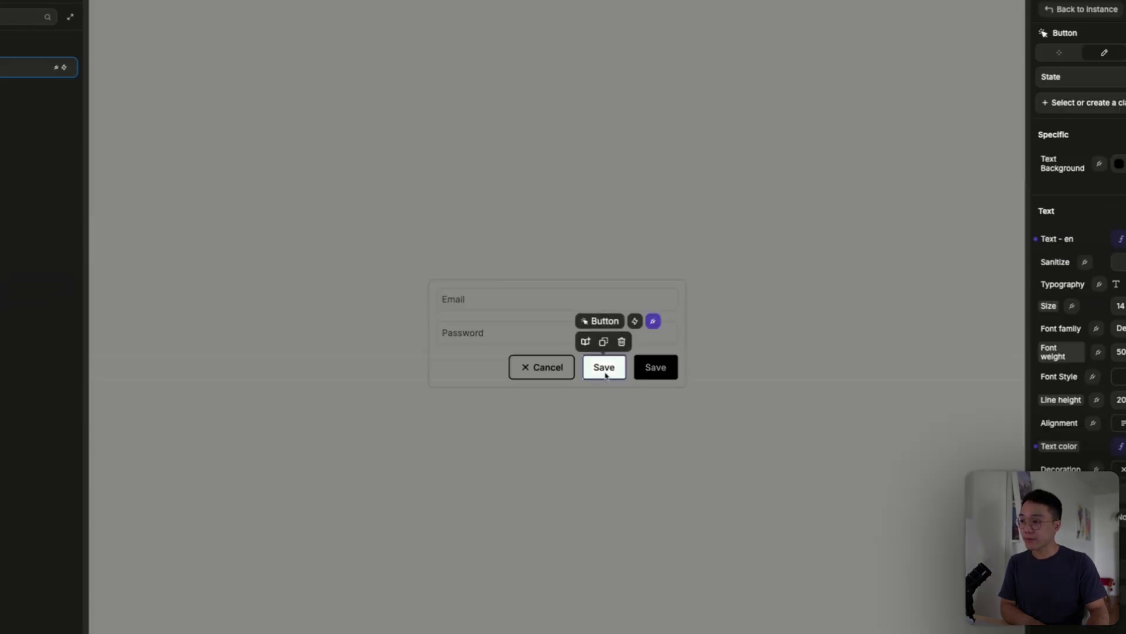
click(1119, 75)
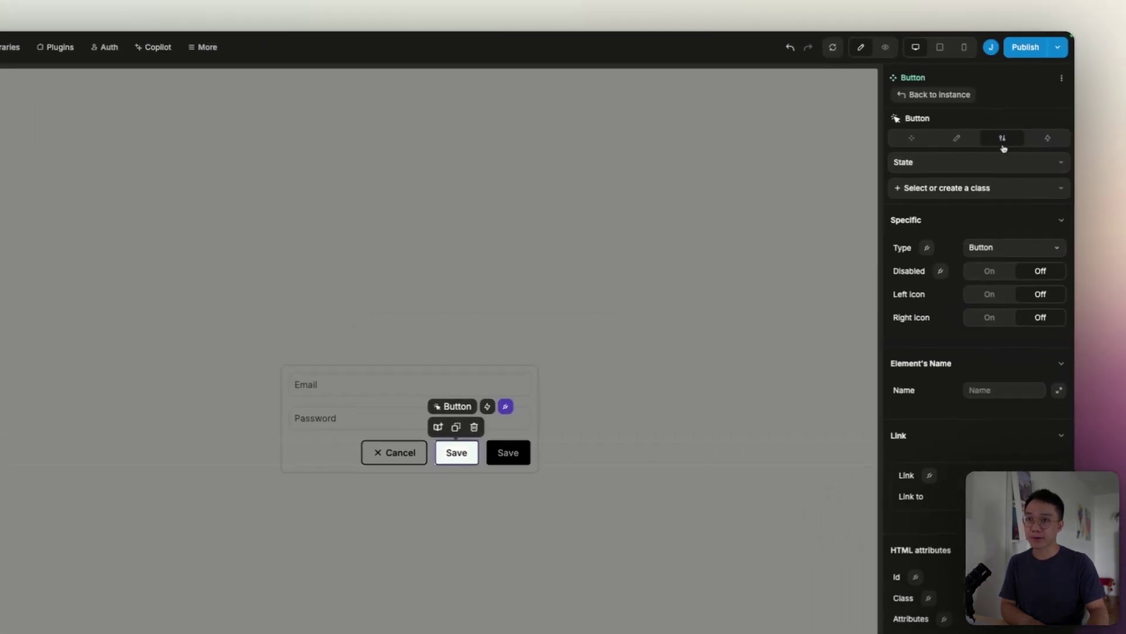
click(989, 296)
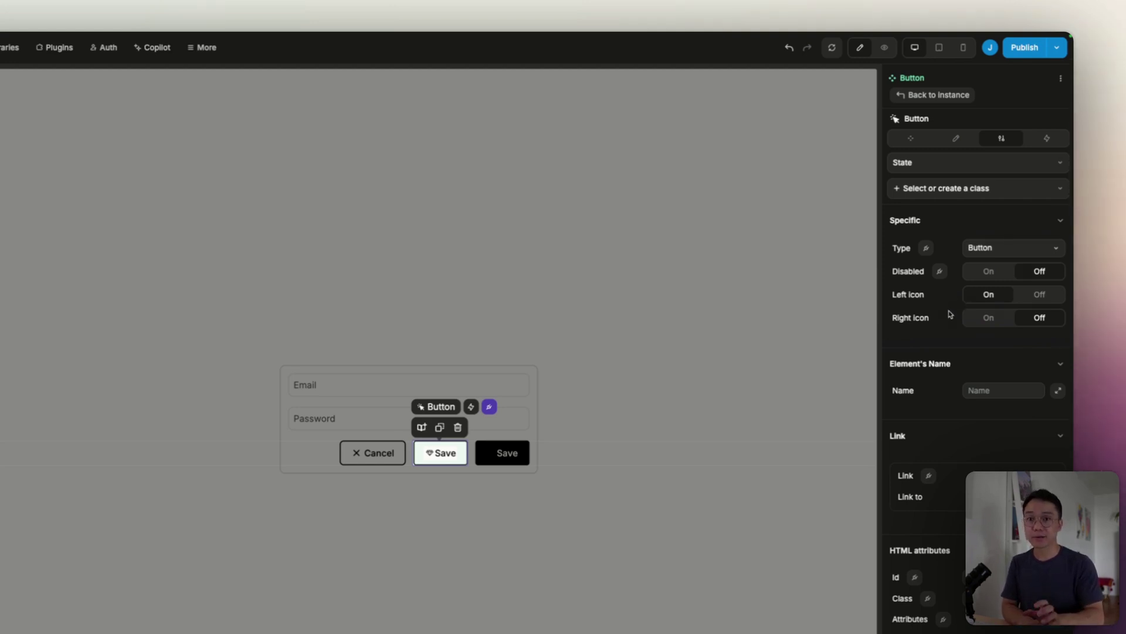
Give the new icon a per-side margin and set its size to 20
click(429, 452)
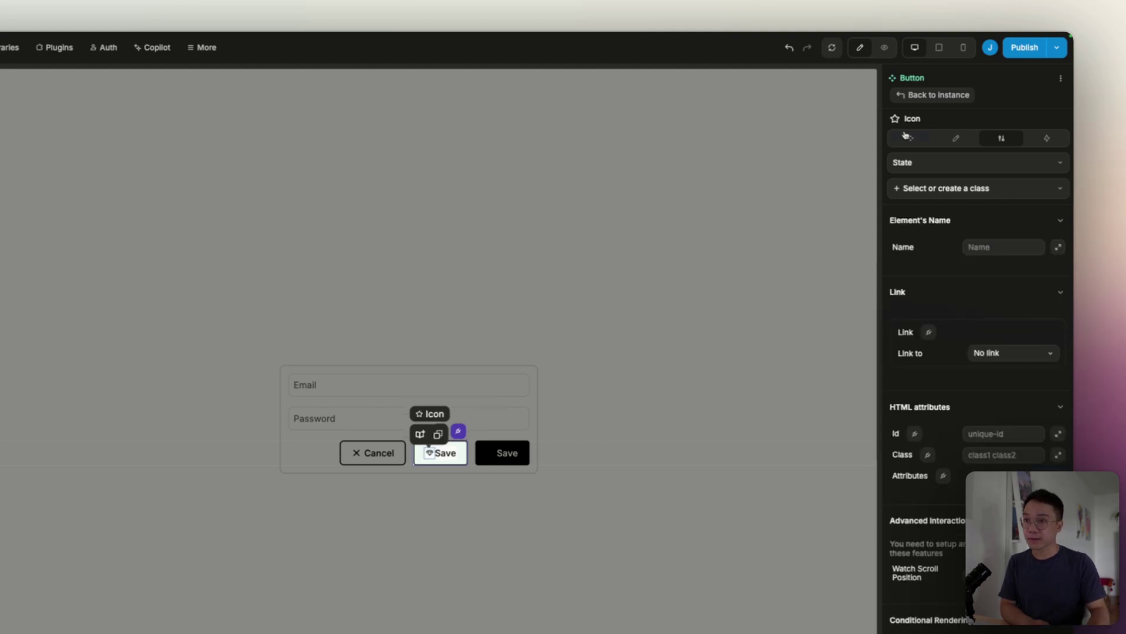
click(906, 141)
click(953, 141)
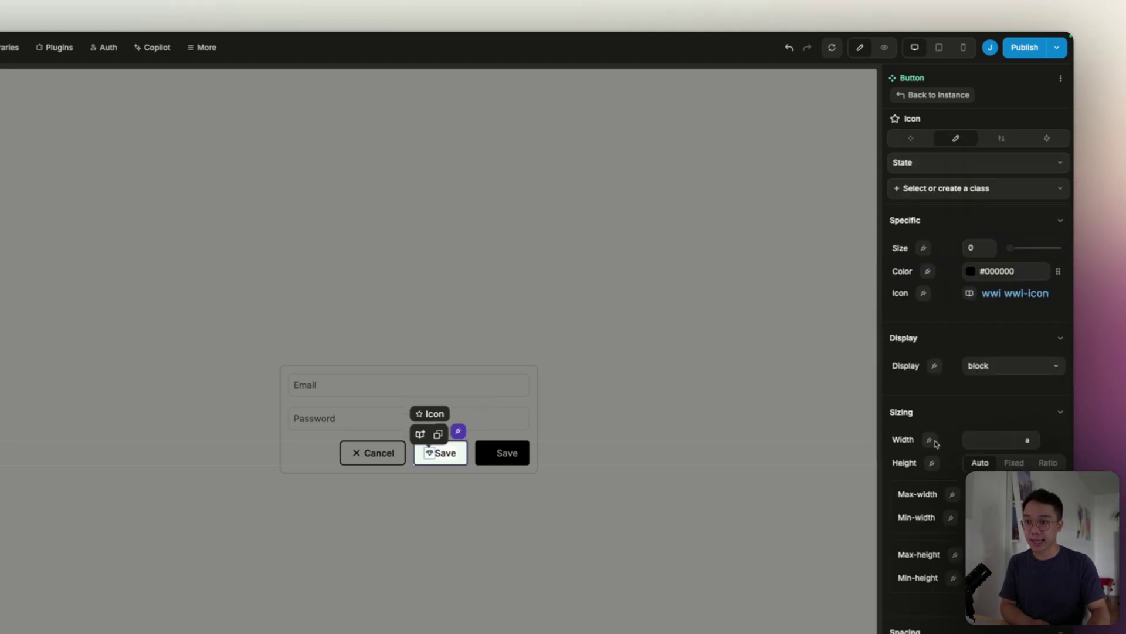
scroll(938, 448, down, 10)
scroll(938, 448, up, 10)
scroll(975, 469, down, 9)
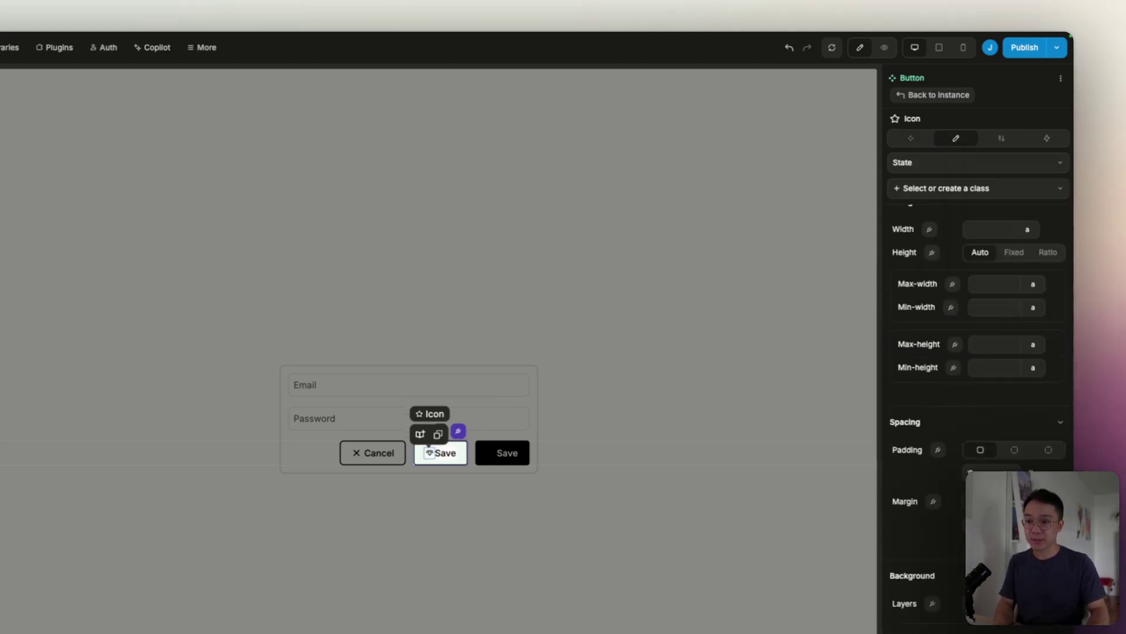
scroll(975, 469, up, 4)
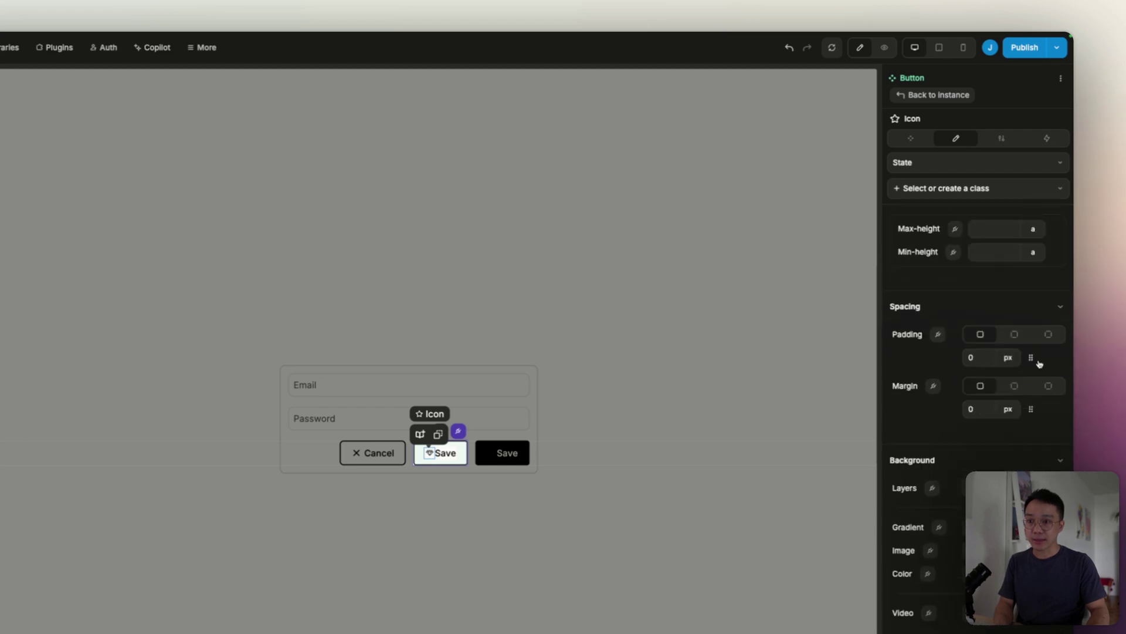
click(1048, 385)
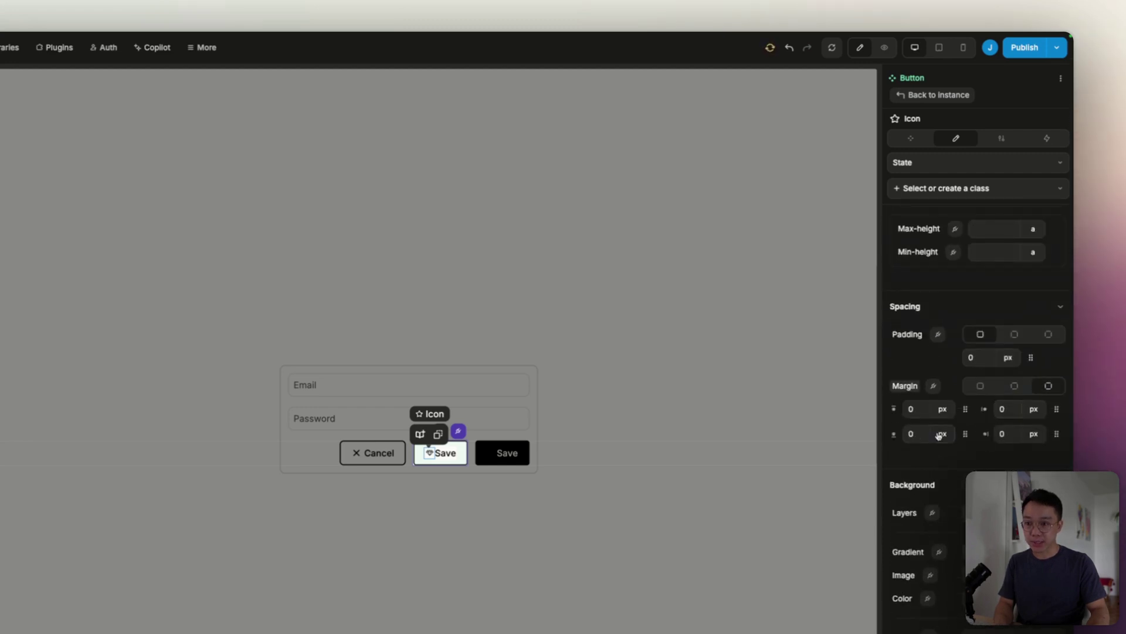
click(1014, 431)
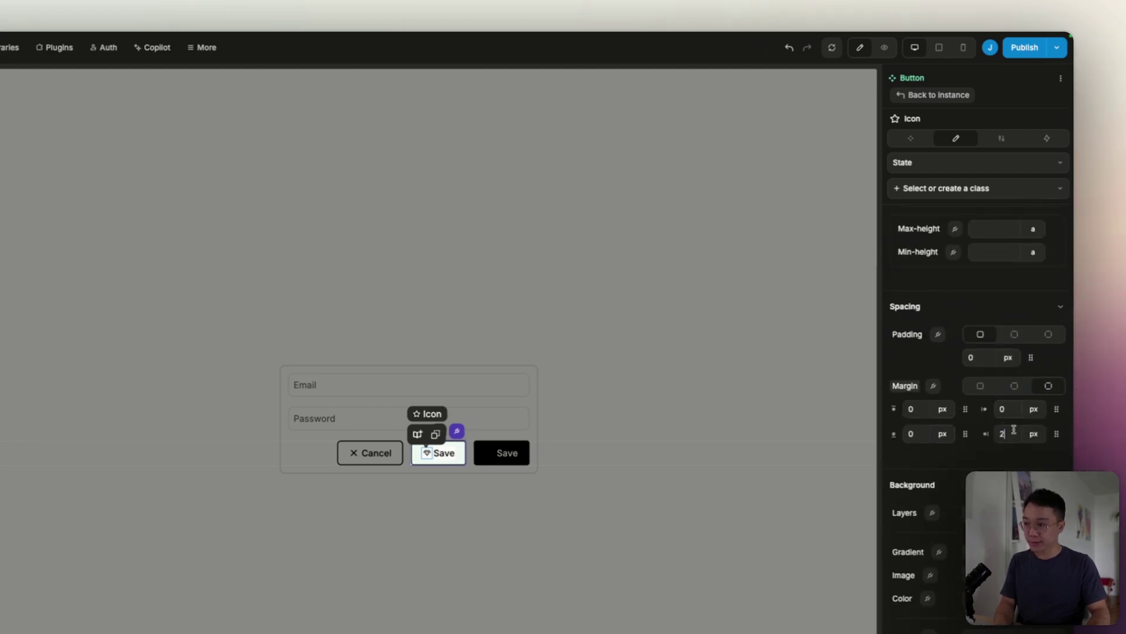
scroll(1006, 307, up, 5)
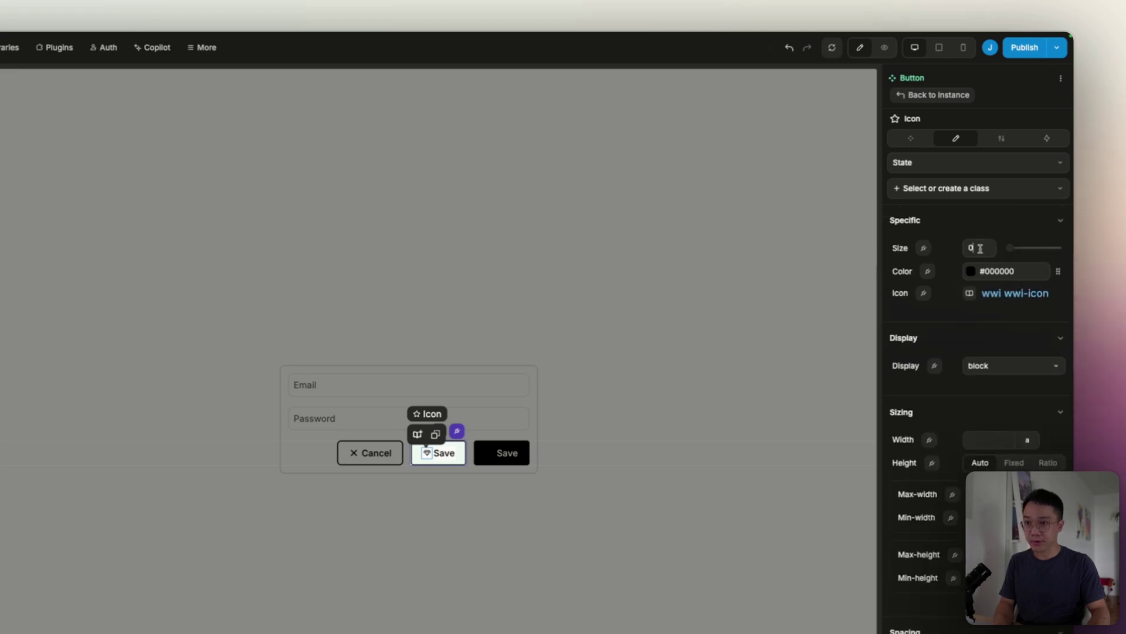
click(980, 248)
text(20)
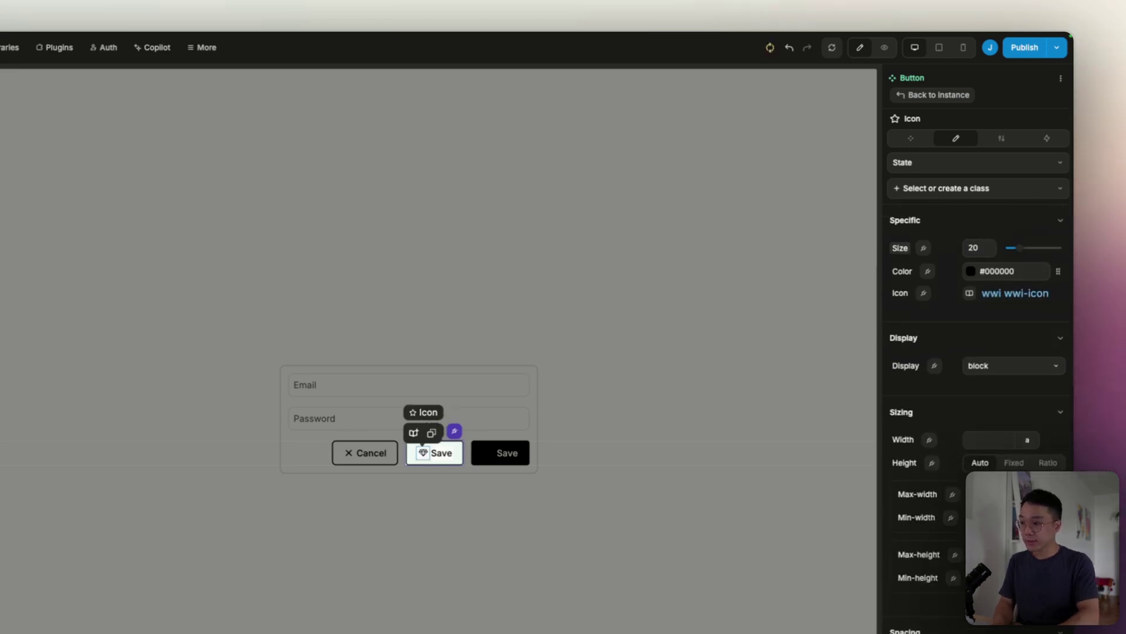
click(913, 139)
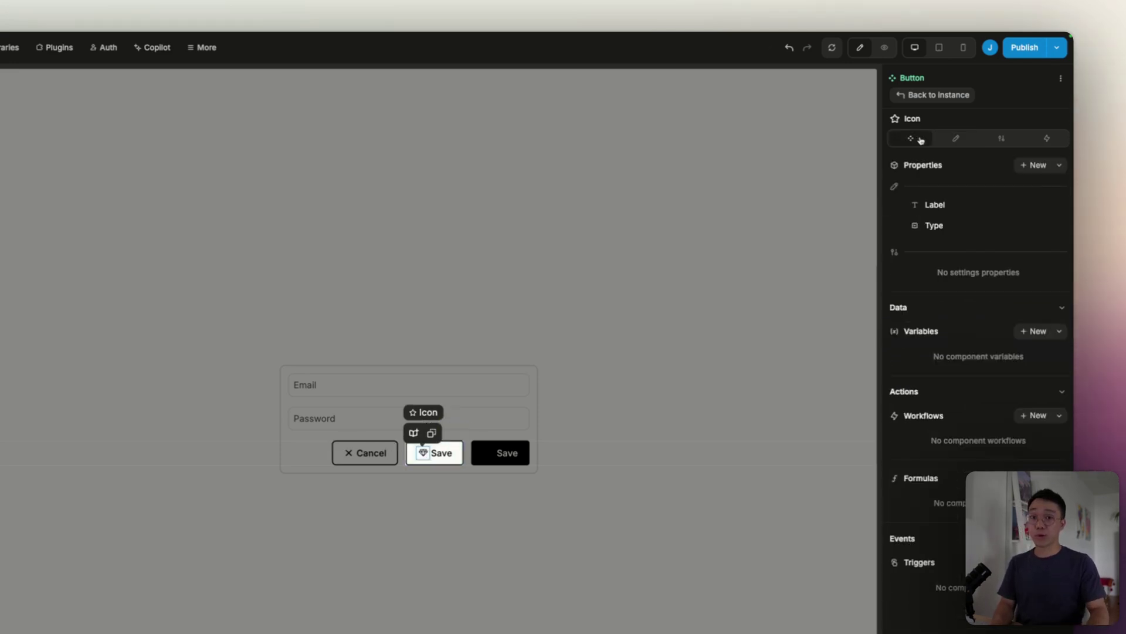
Create a Boolean component property named 'Left Icon'
click(1036, 166)
text(Le)
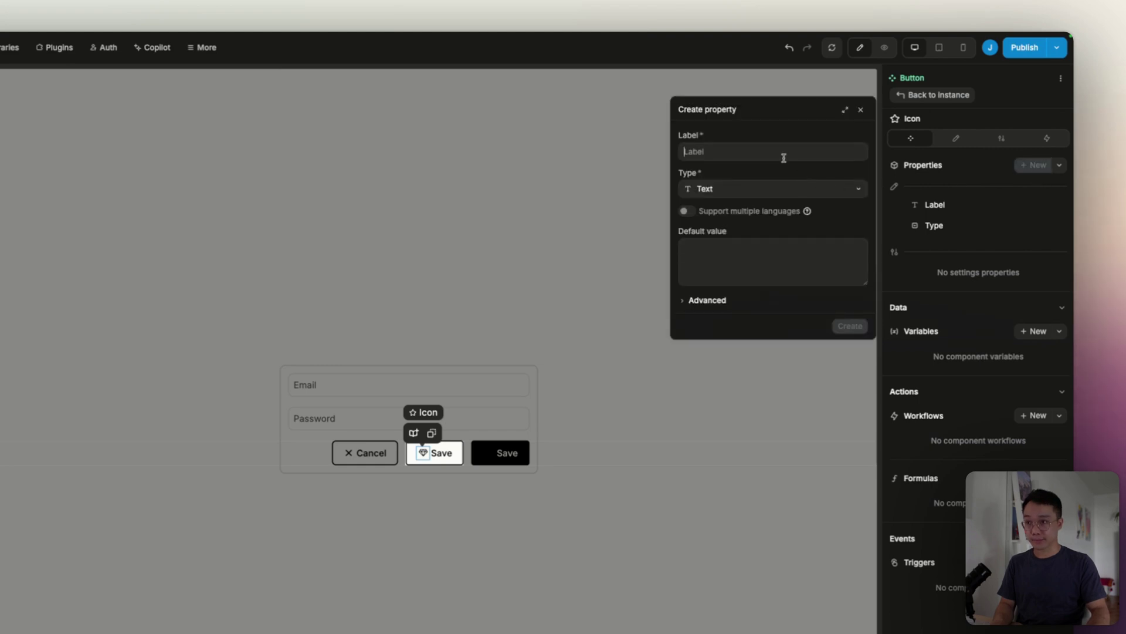
text(ft Icon)
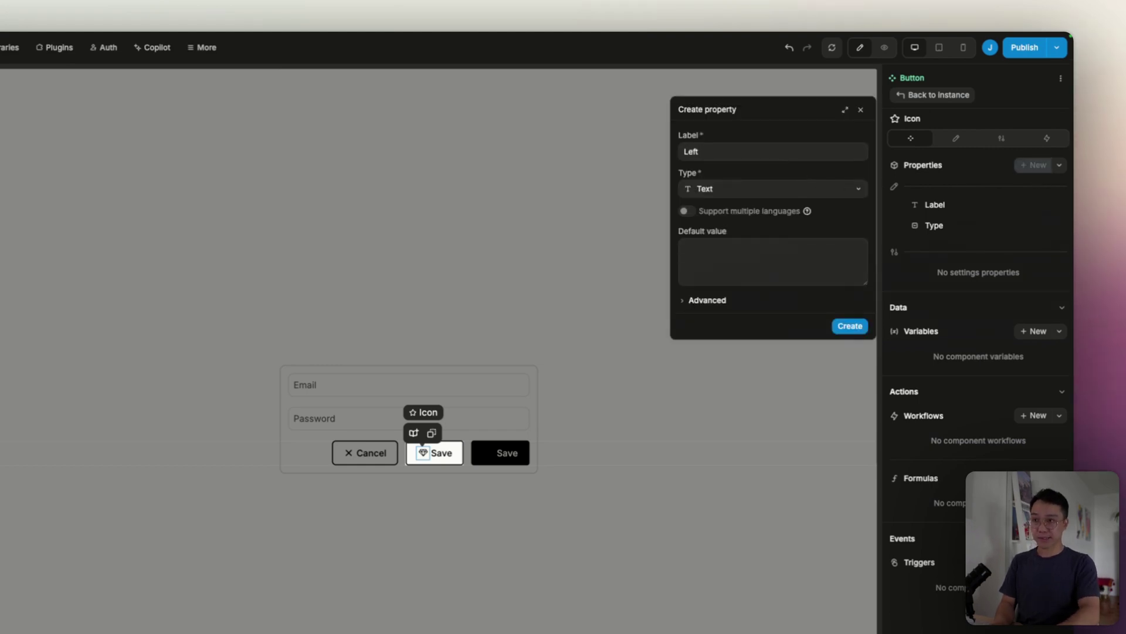
click(755, 192)
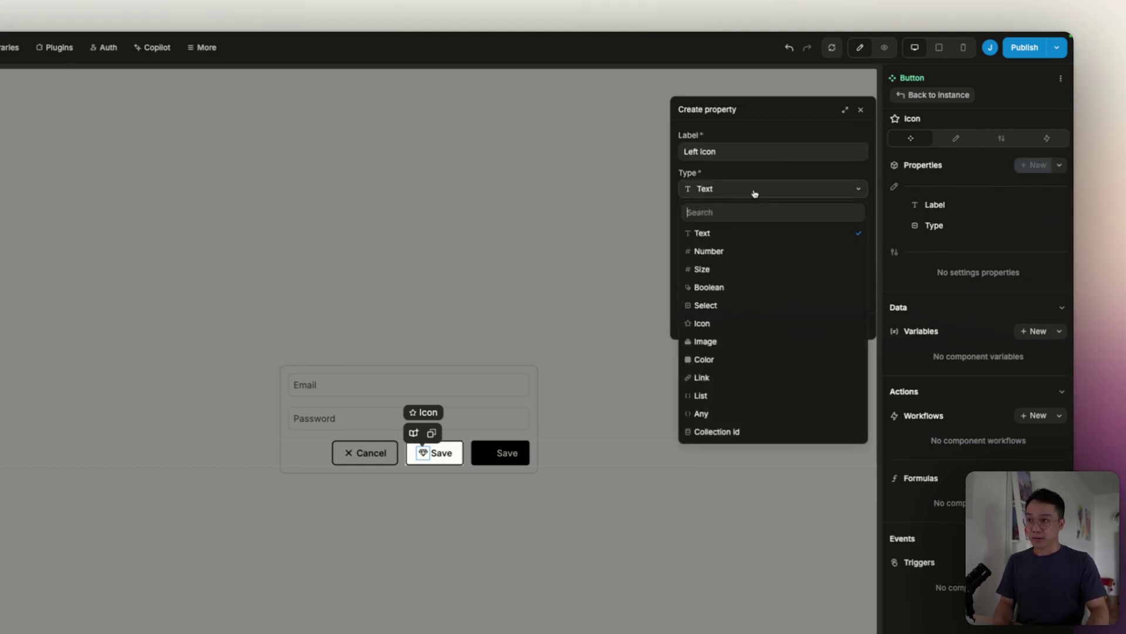
click(707, 288)
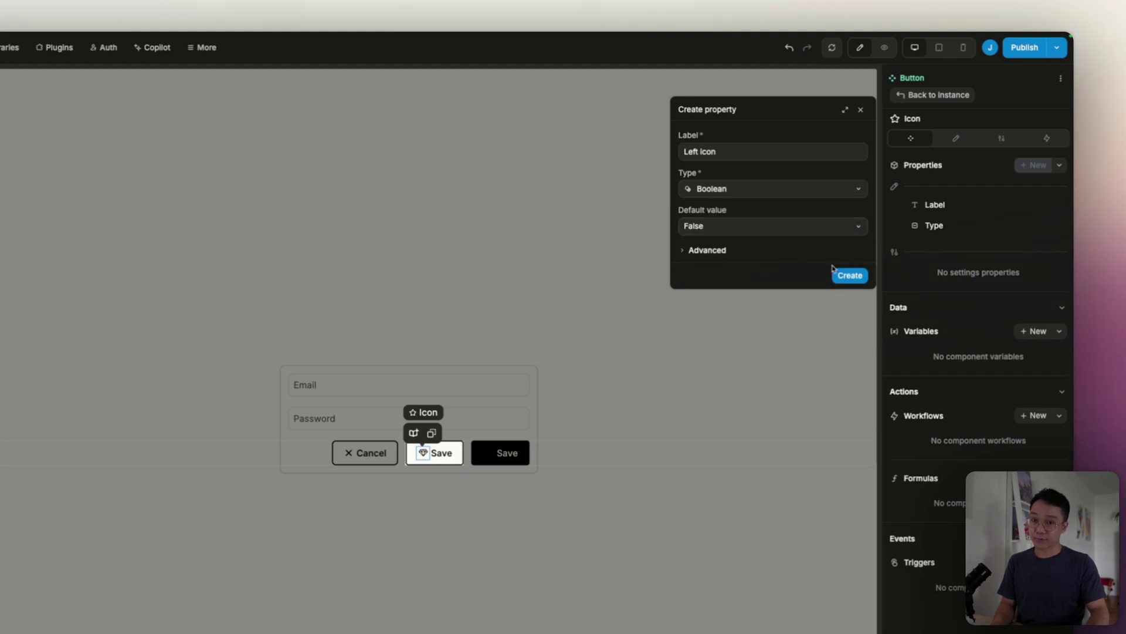
click(851, 275)
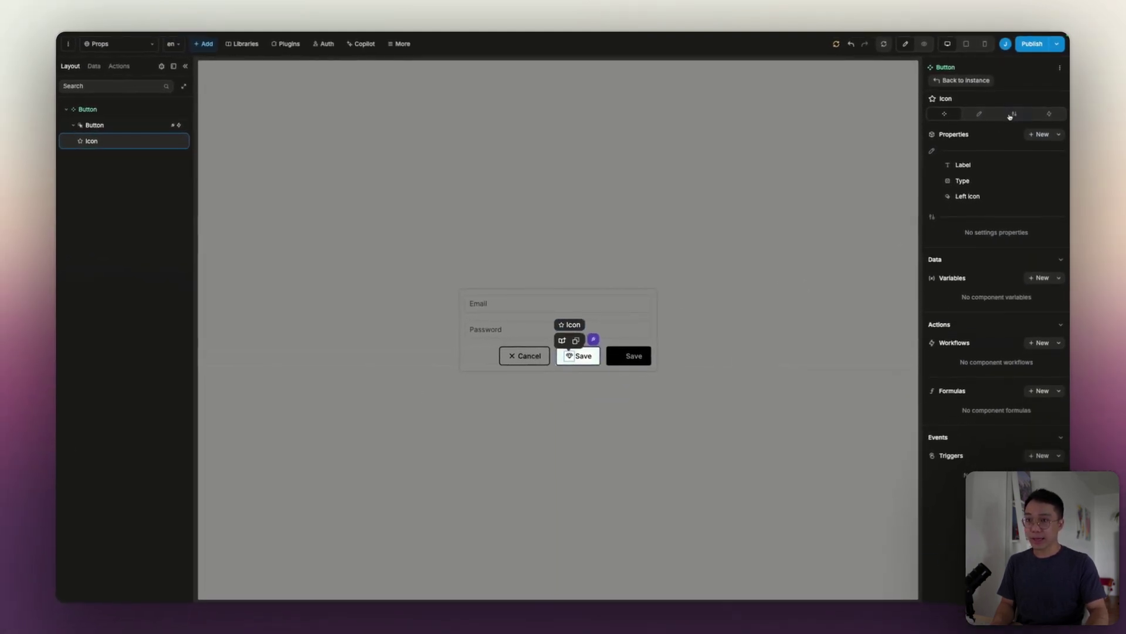
Bind the icon's conditional rendering to the Left icon property and return to the page
click(1014, 114)
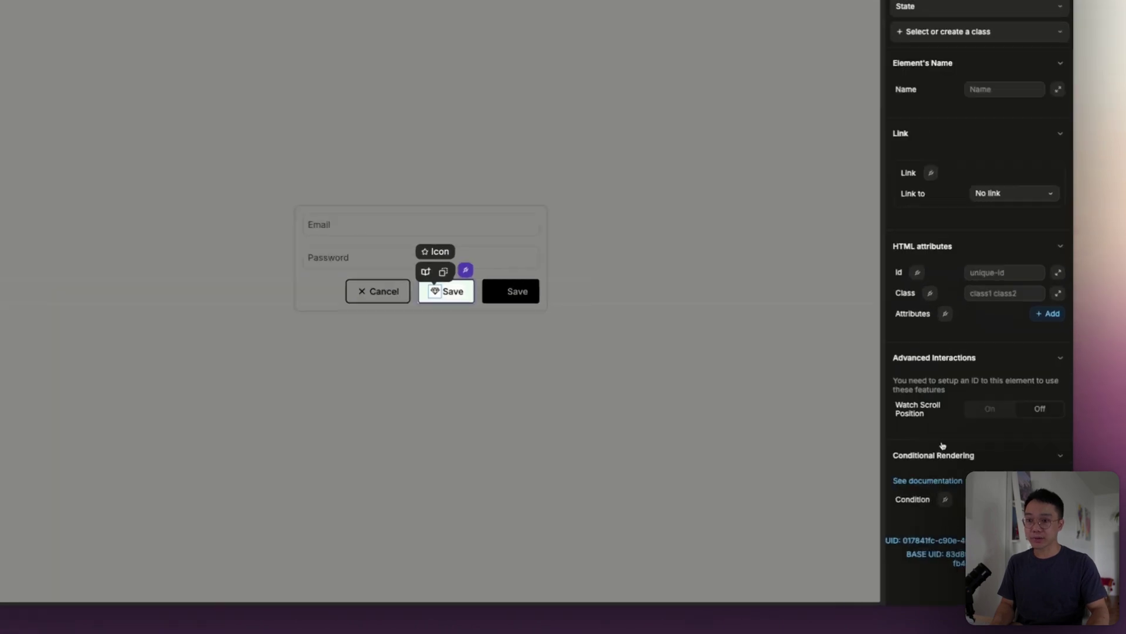
click(885, 454)
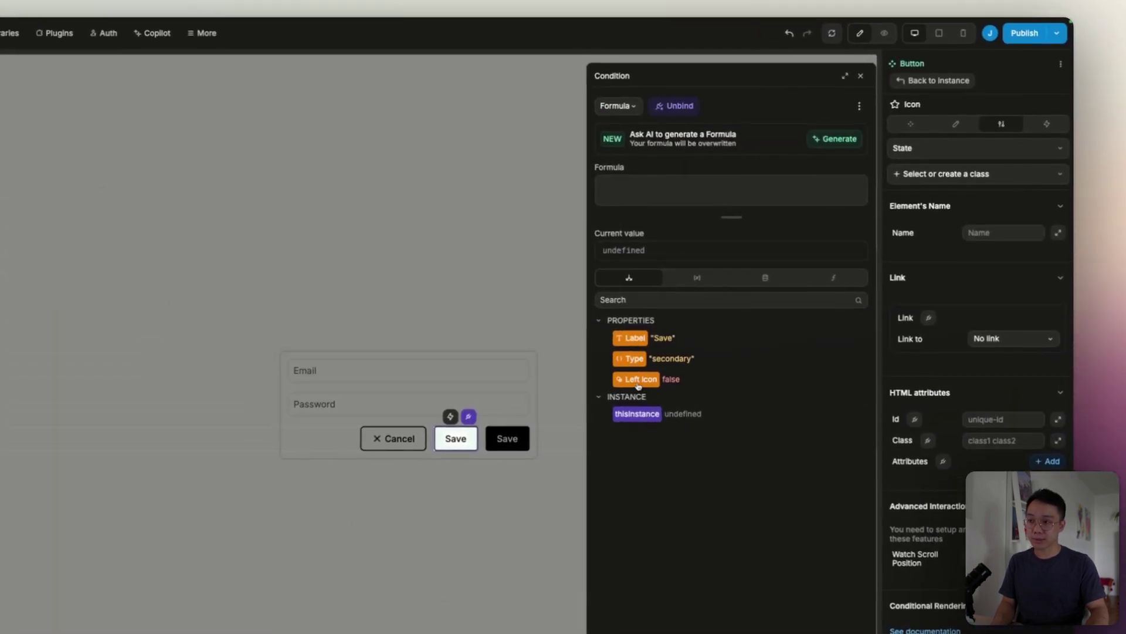
click(646, 380)
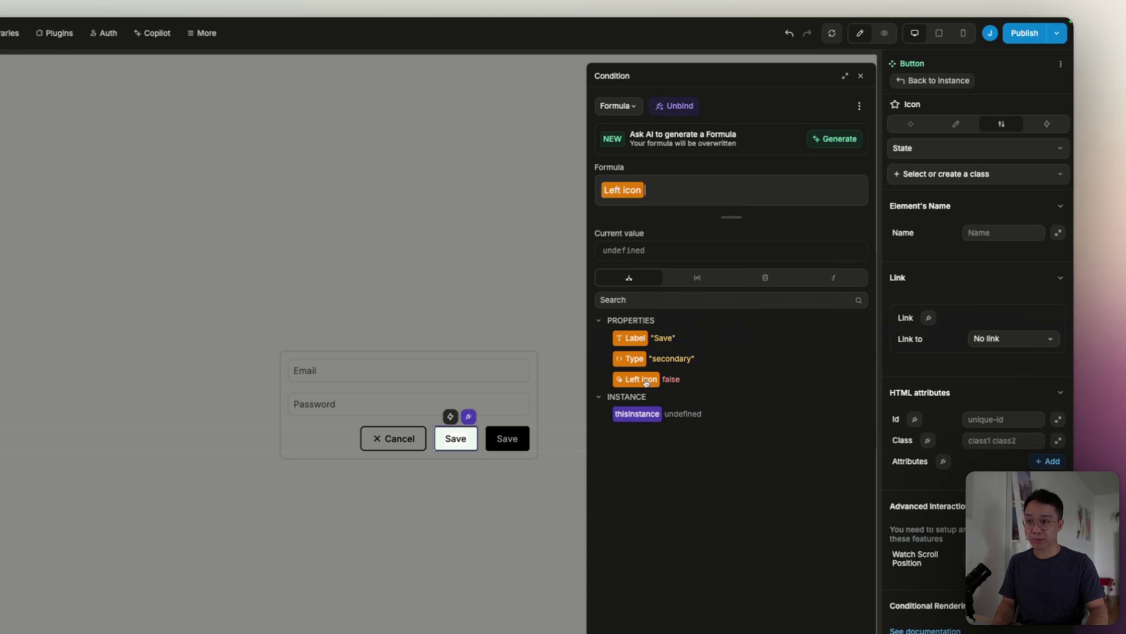
key(Escape)
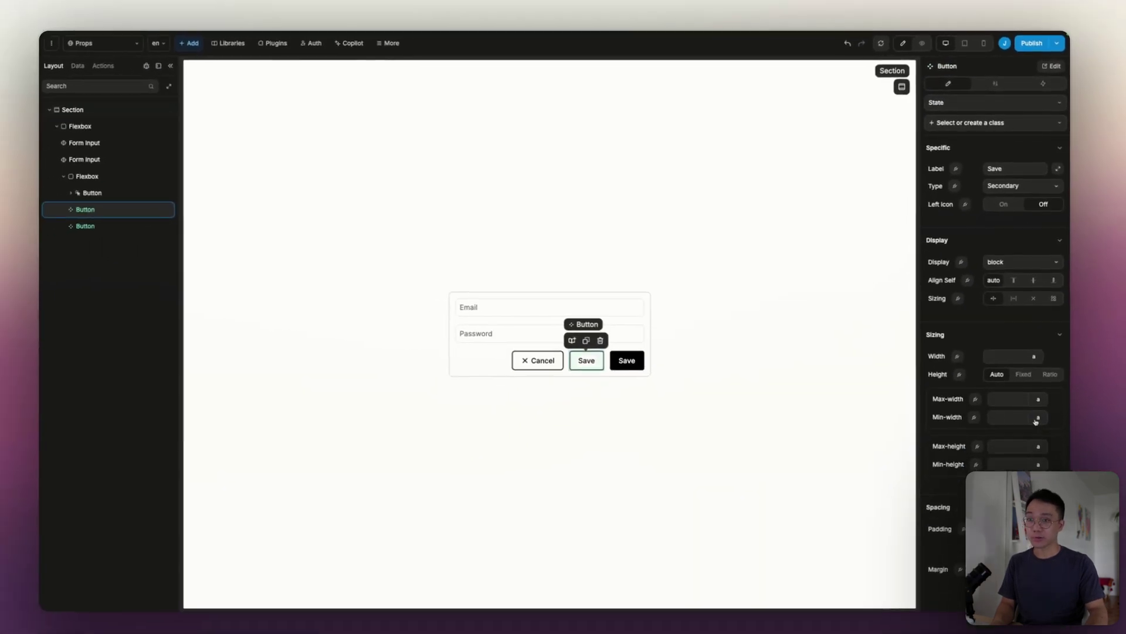
scroll(1036, 421, down, 3)
scroll(1036, 421, up, 3)
click(1004, 204)
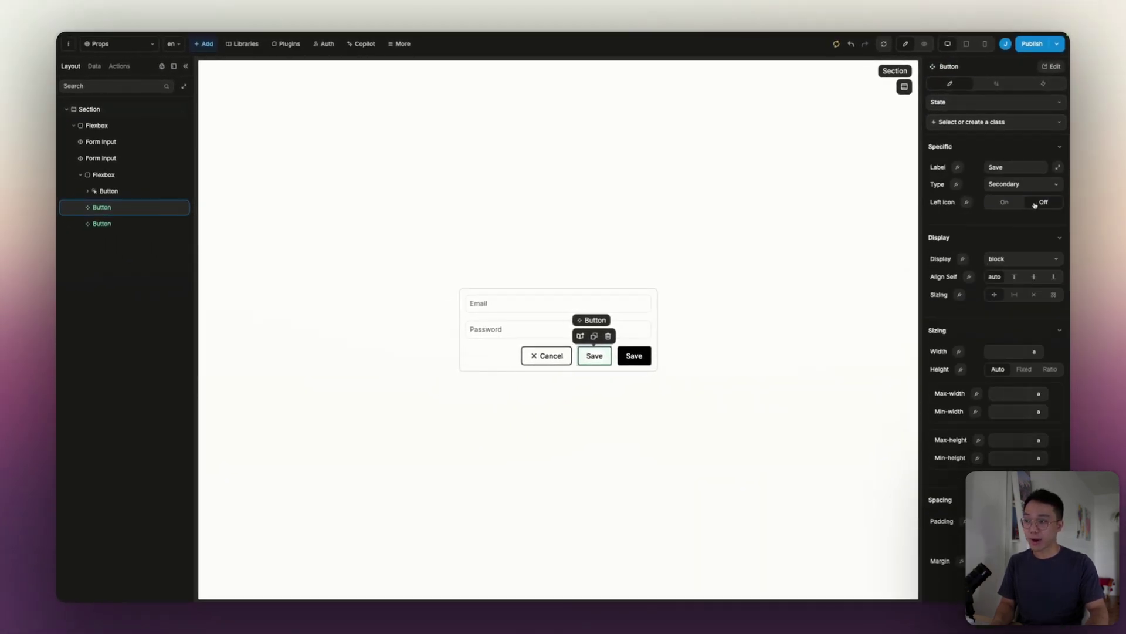
Switch Left icon on for the outlined Save button, then select the black Save button's icon
click(1003, 202)
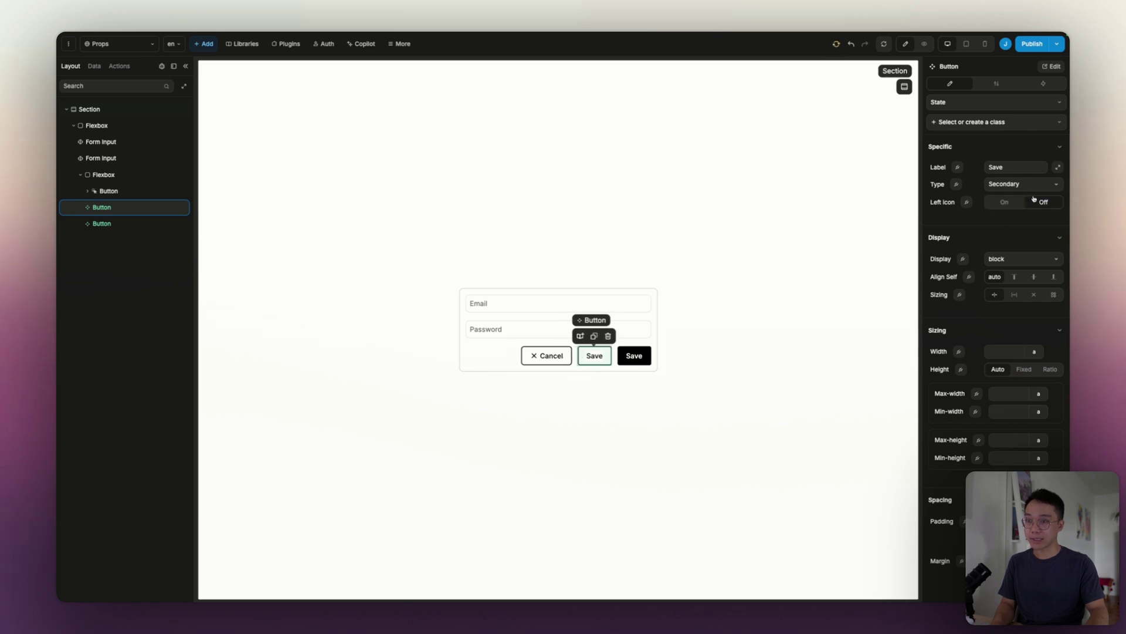
click(622, 355)
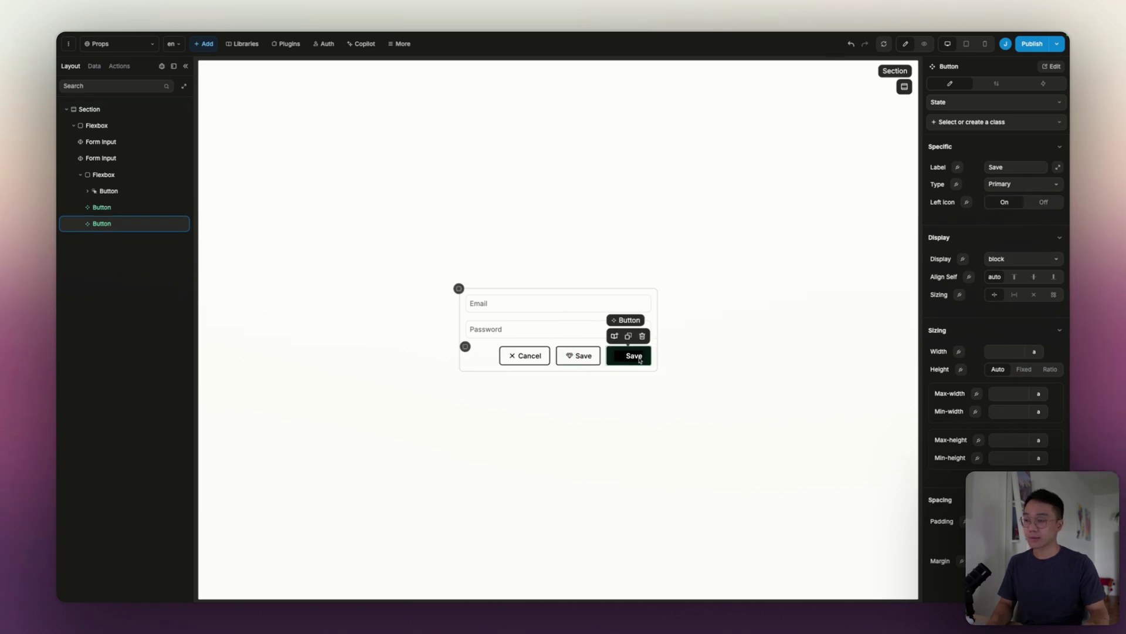
double_click(621, 354)
click(620, 355)
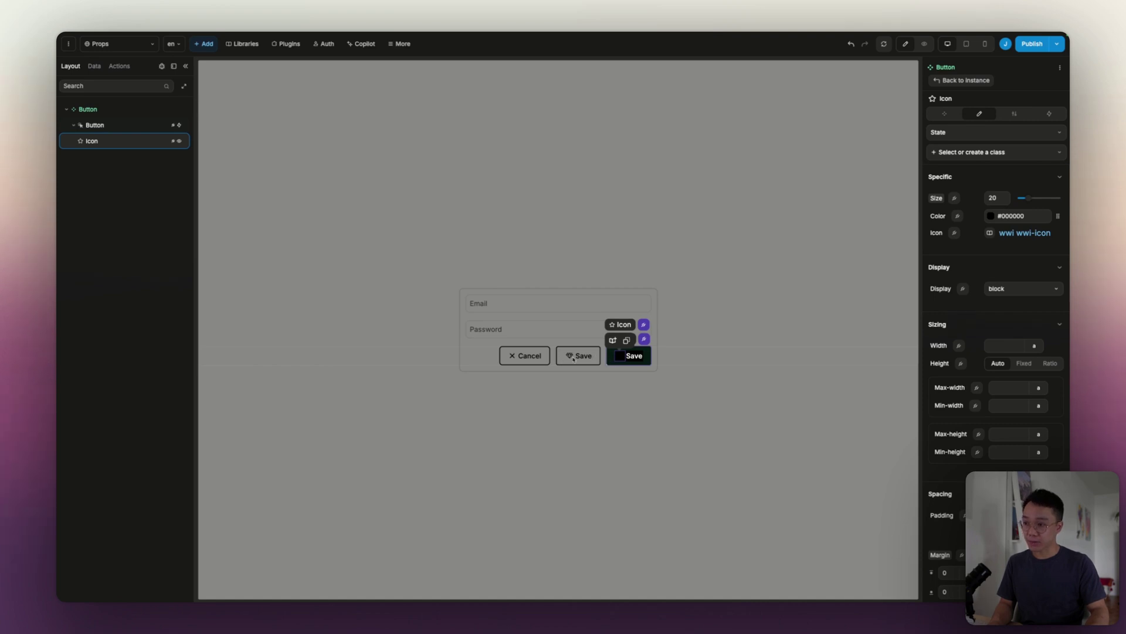
Set the icon's colour to the Type-based switch formula copied from the button's text colour
key(Escape)
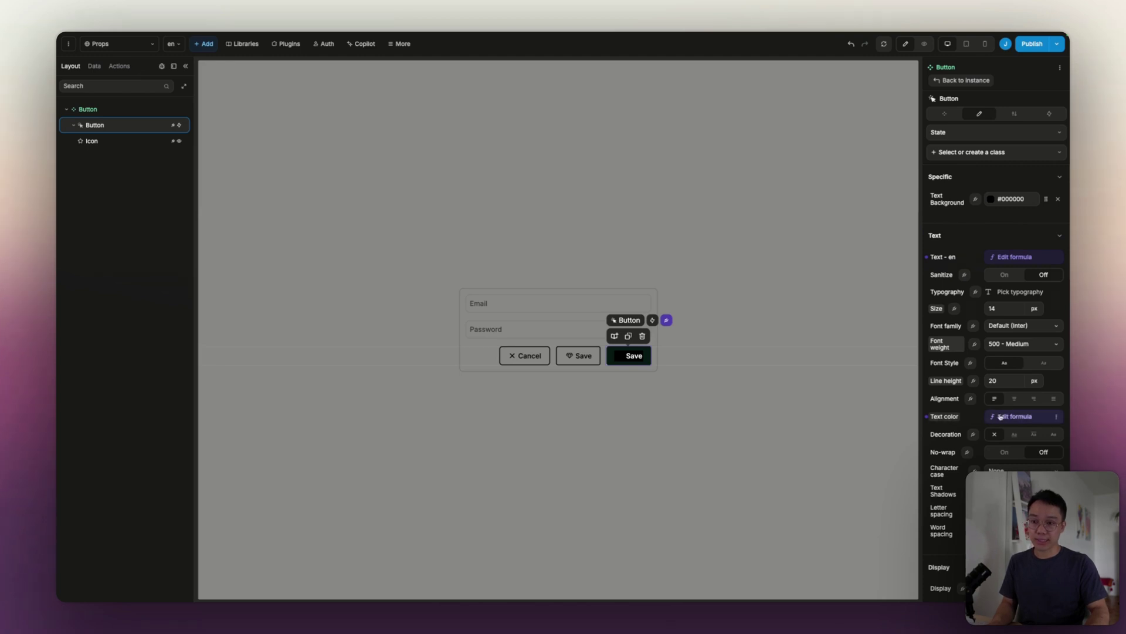
click(1000, 417)
key(ctrl+a)
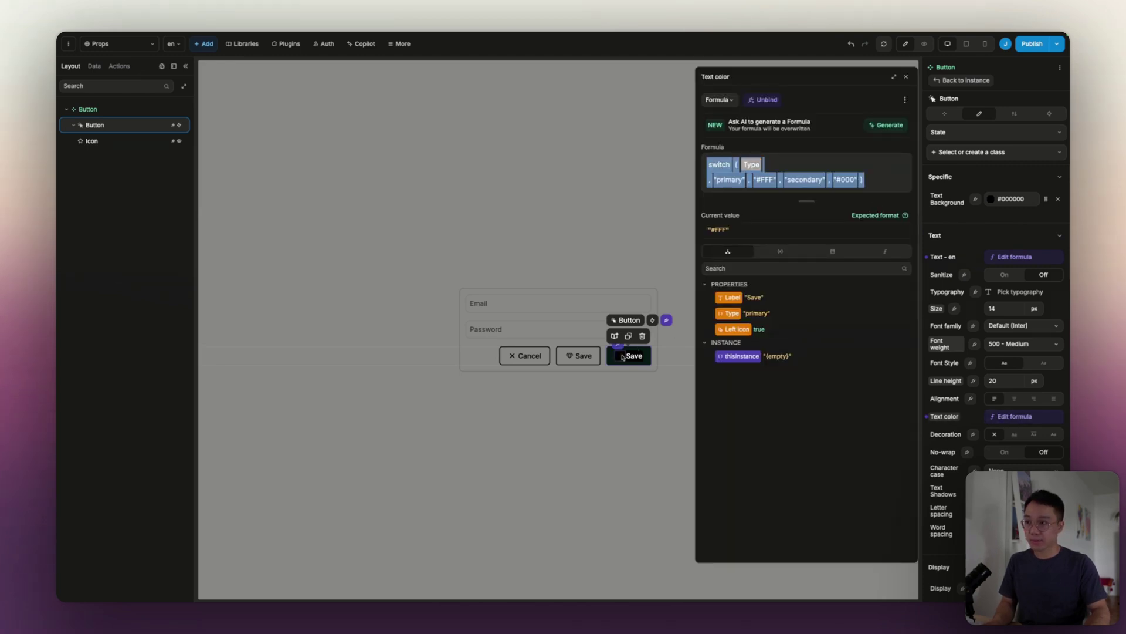
click(619, 356)
click(1011, 216)
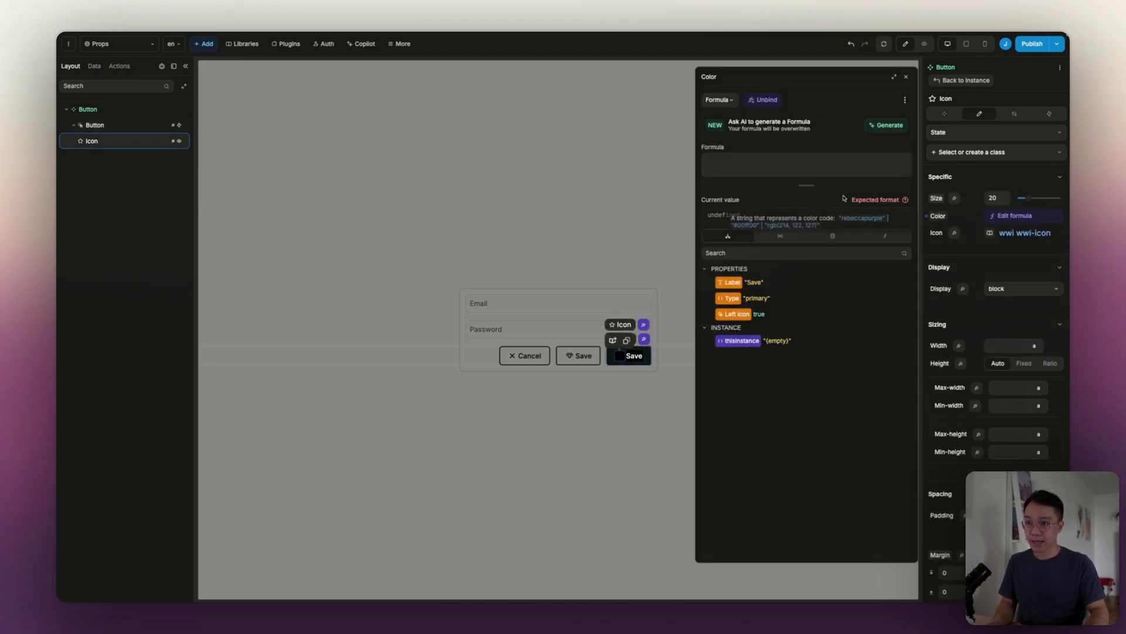
click(749, 172)
text(switch(Type, "primary", "#FFF", "secondary", "#000"))
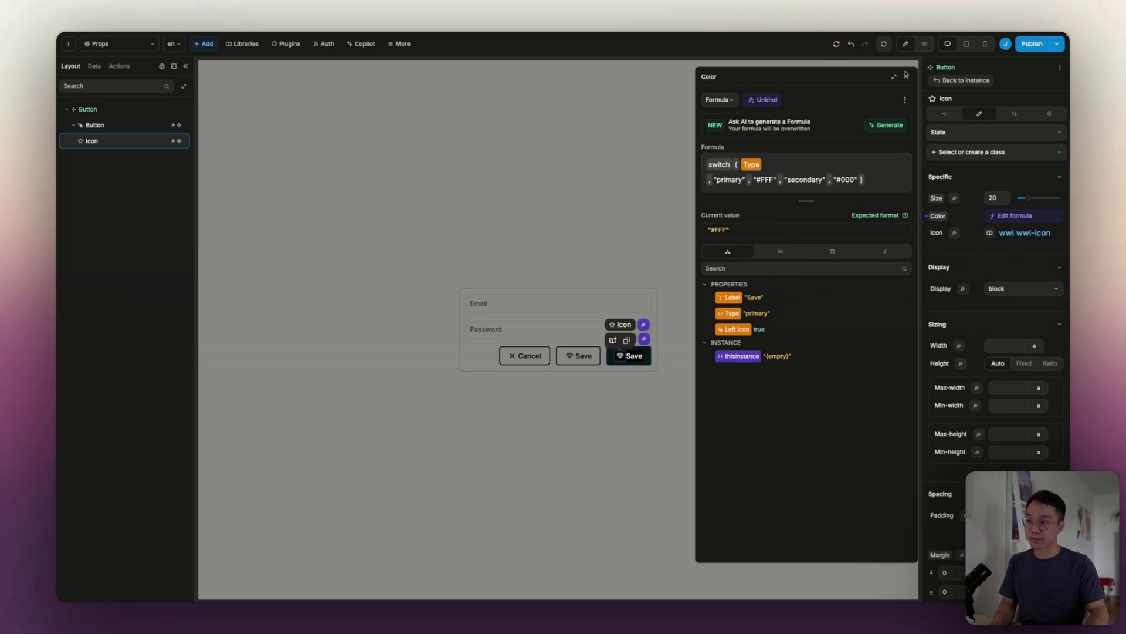
click(908, 78)
Compare the icon colours on the white and black Save buttons, then reopen the Button component
click(772, 258)
click(575, 360)
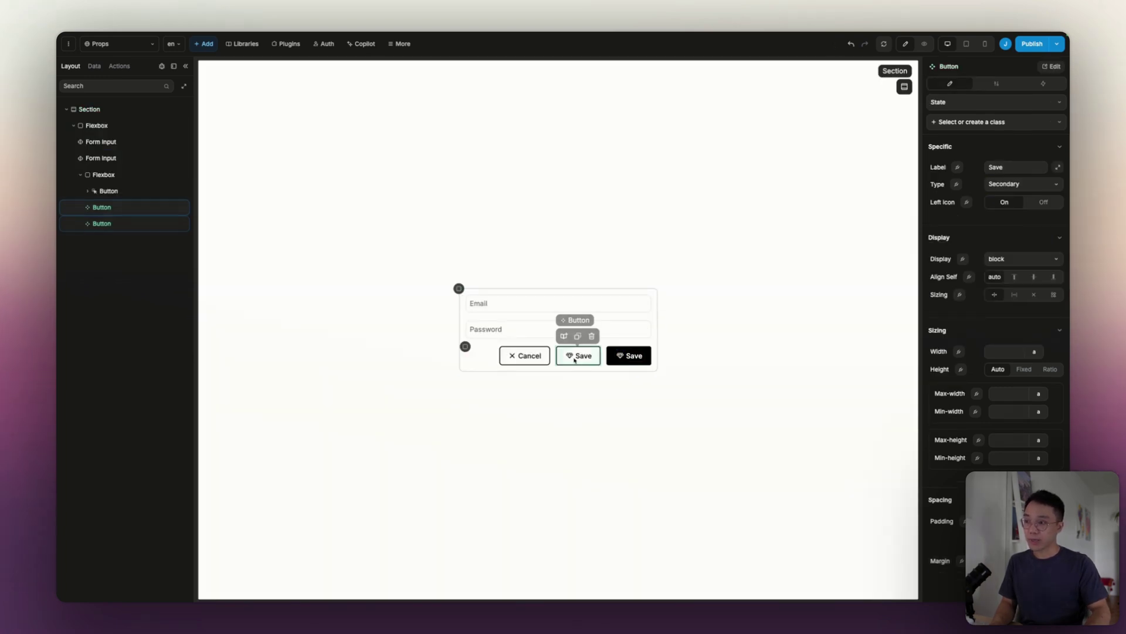
click(629, 356)
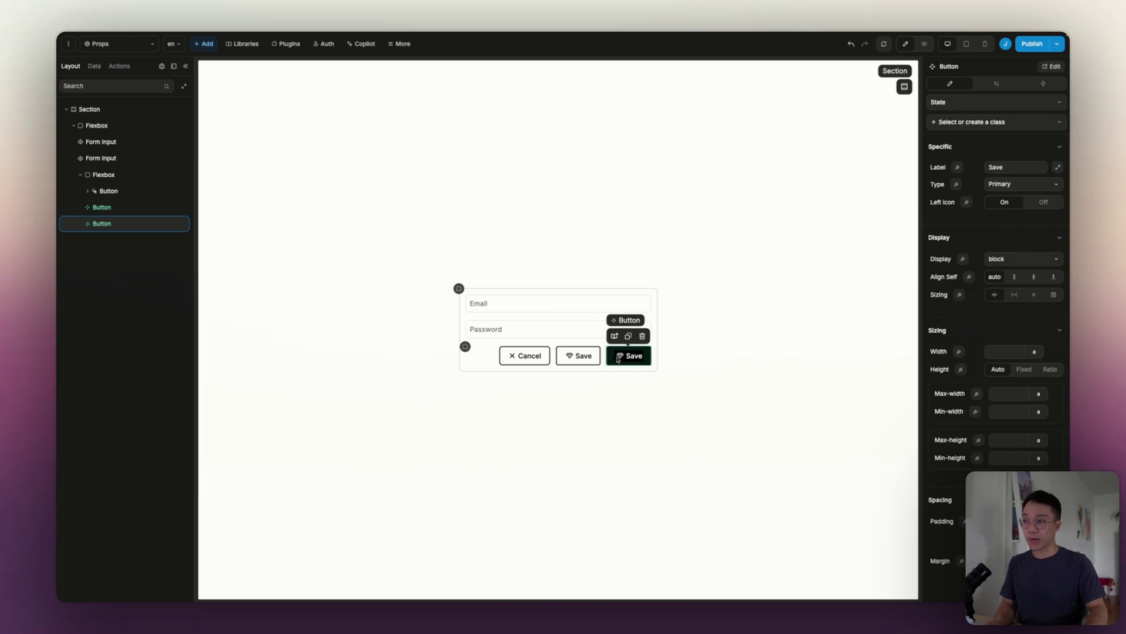
click(579, 358)
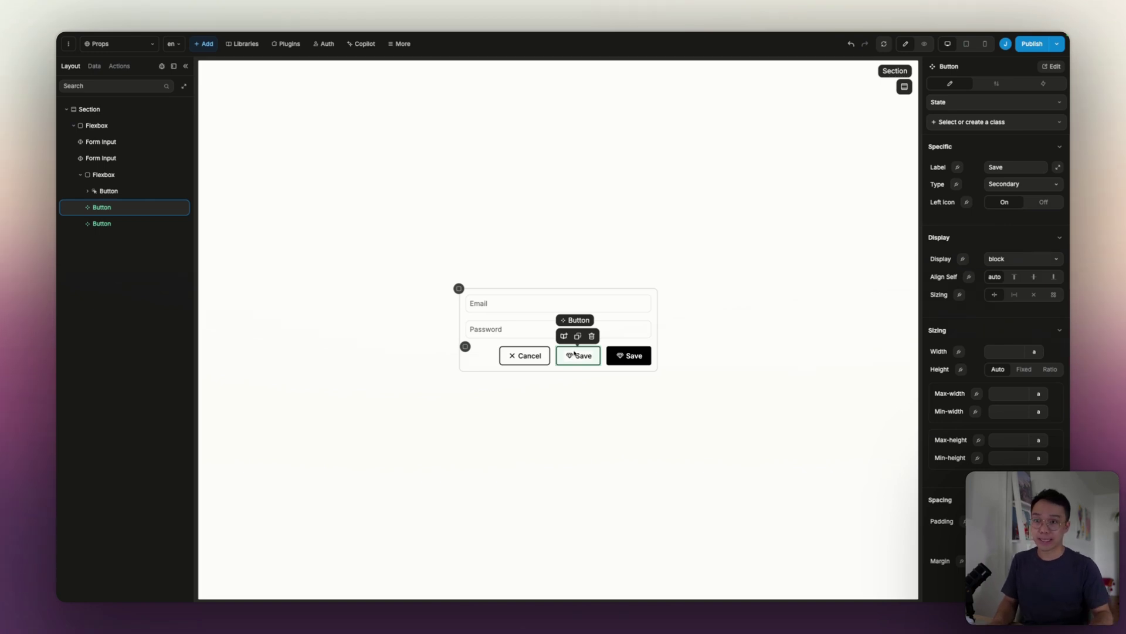
double_click(575, 354)
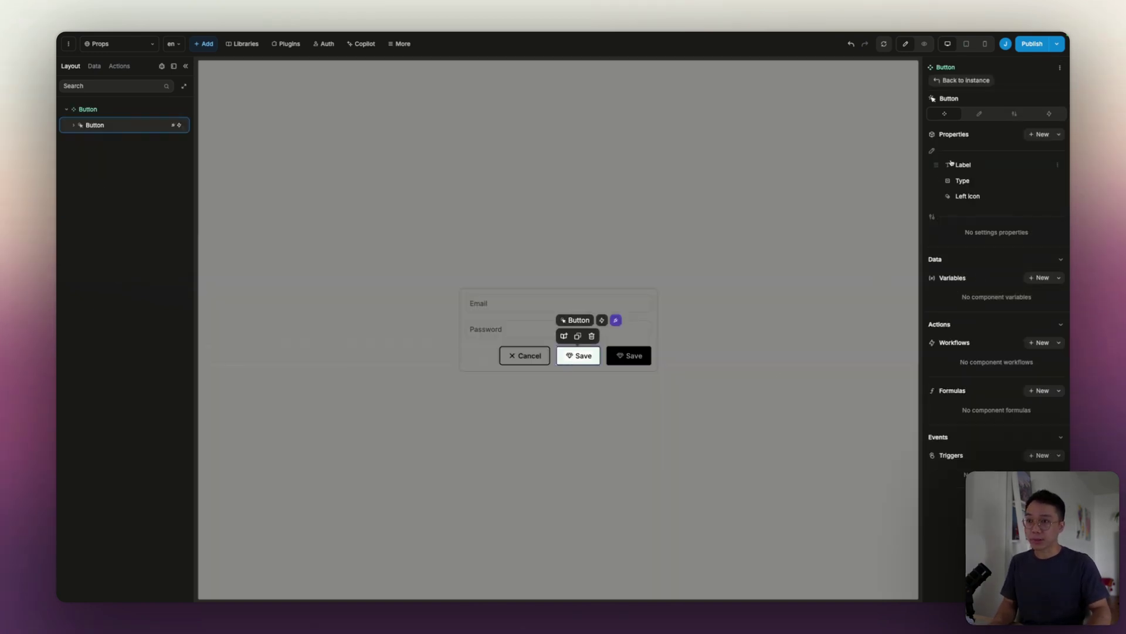
Create an Icon-type component property named 'Left Icon'
click(1030, 138)
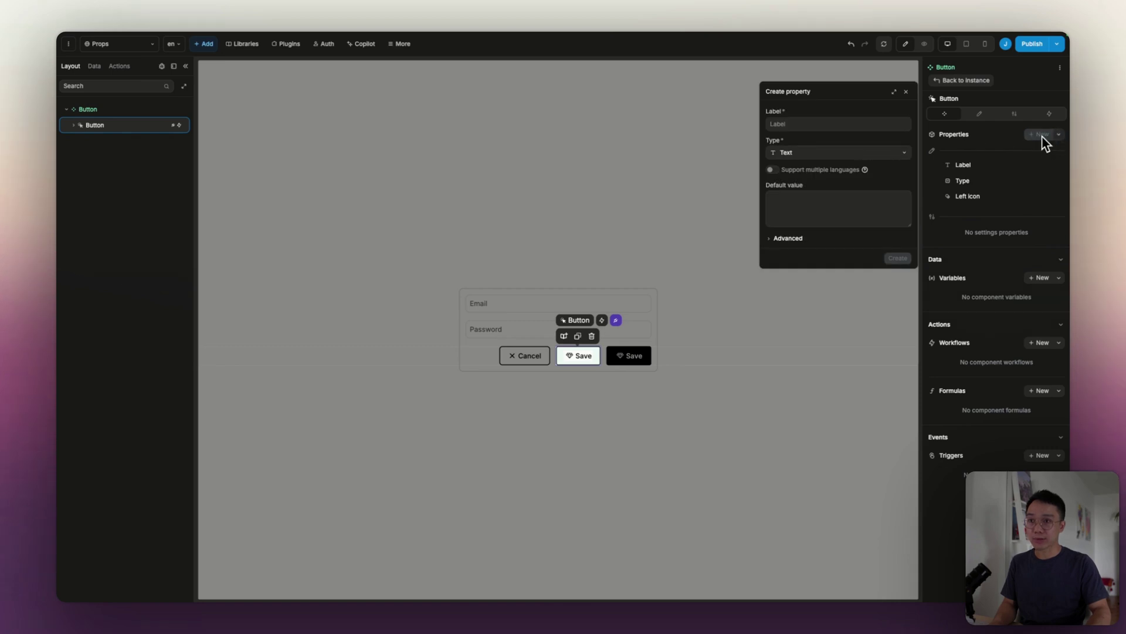
text(Left)
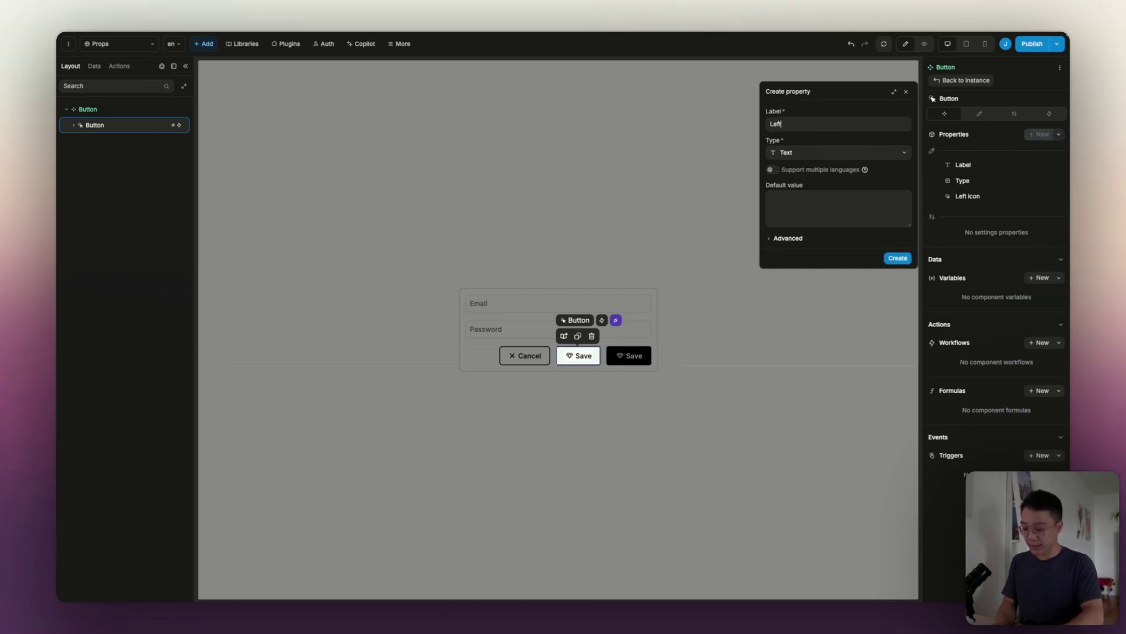
text( Icon)
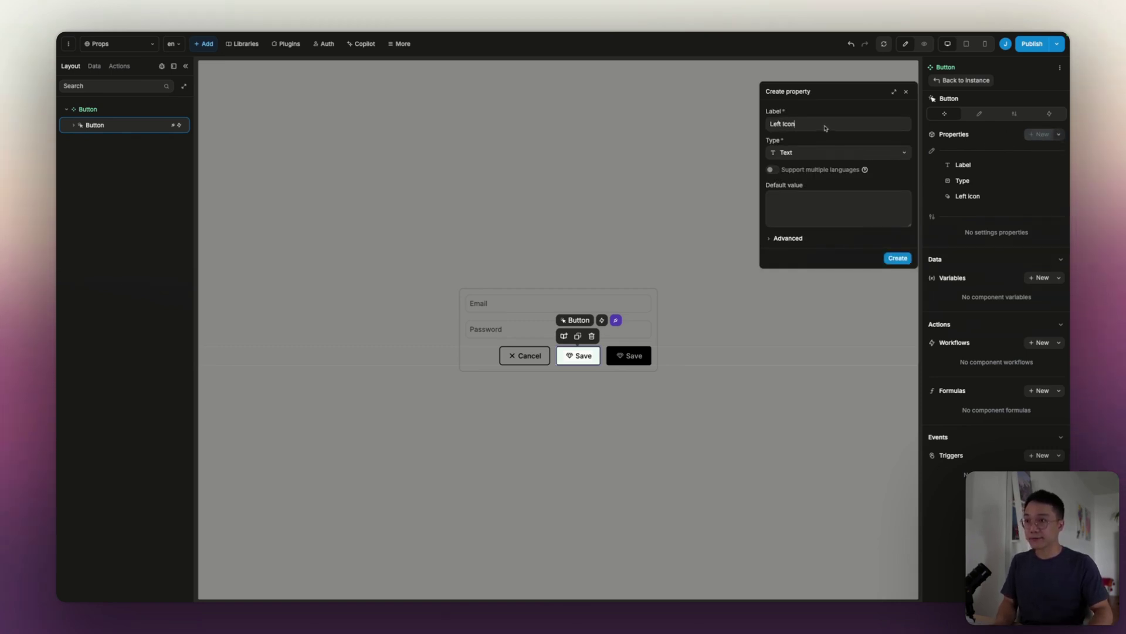
click(819, 152)
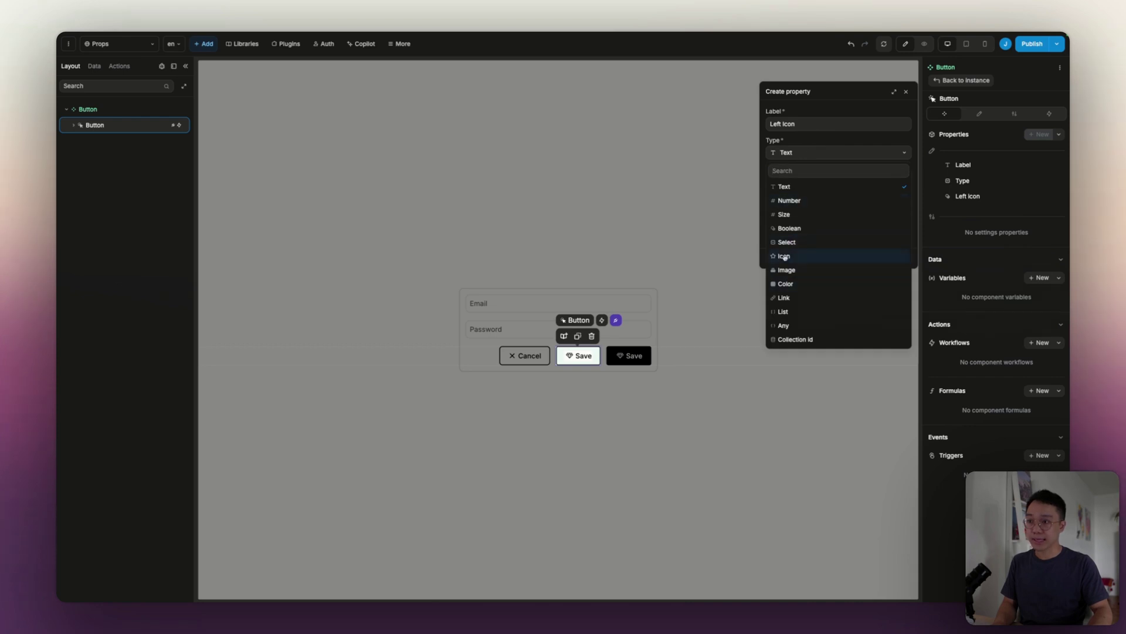
click(785, 256)
click(898, 191)
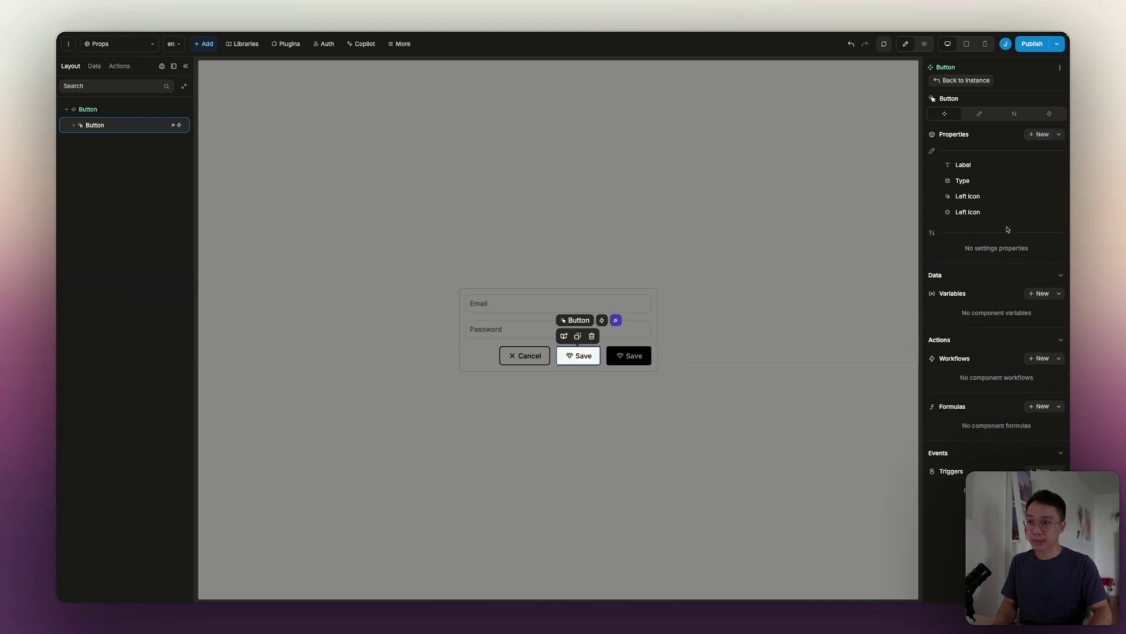
Rename the Boolean property to 'Display left icon' and bind the icon's image to Left Icon
click(971, 196)
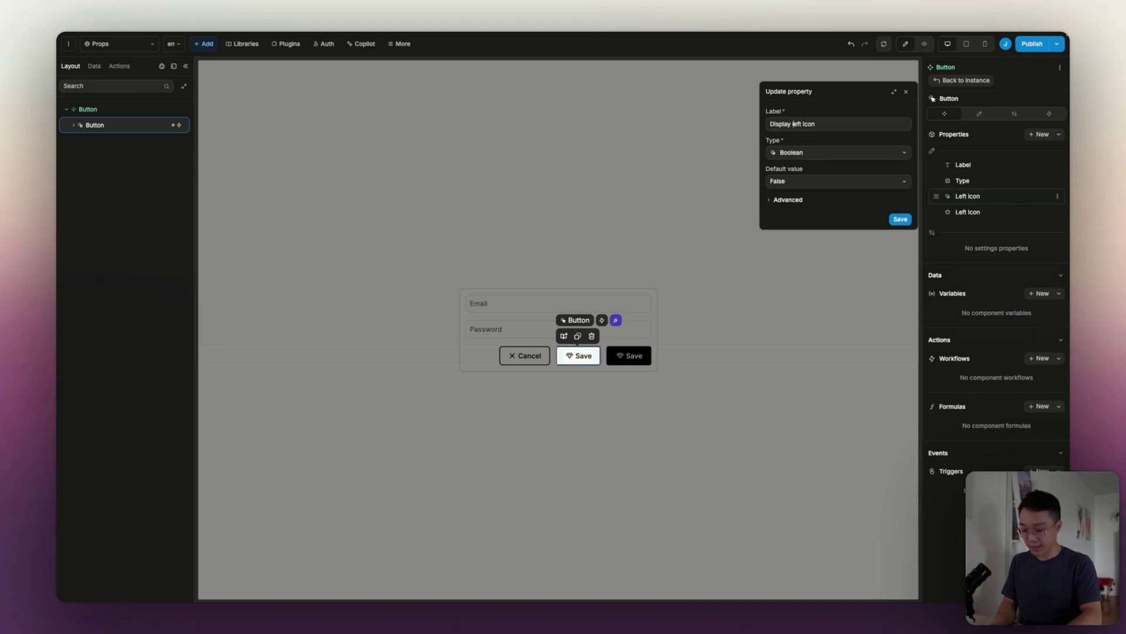
click(900, 219)
click(570, 355)
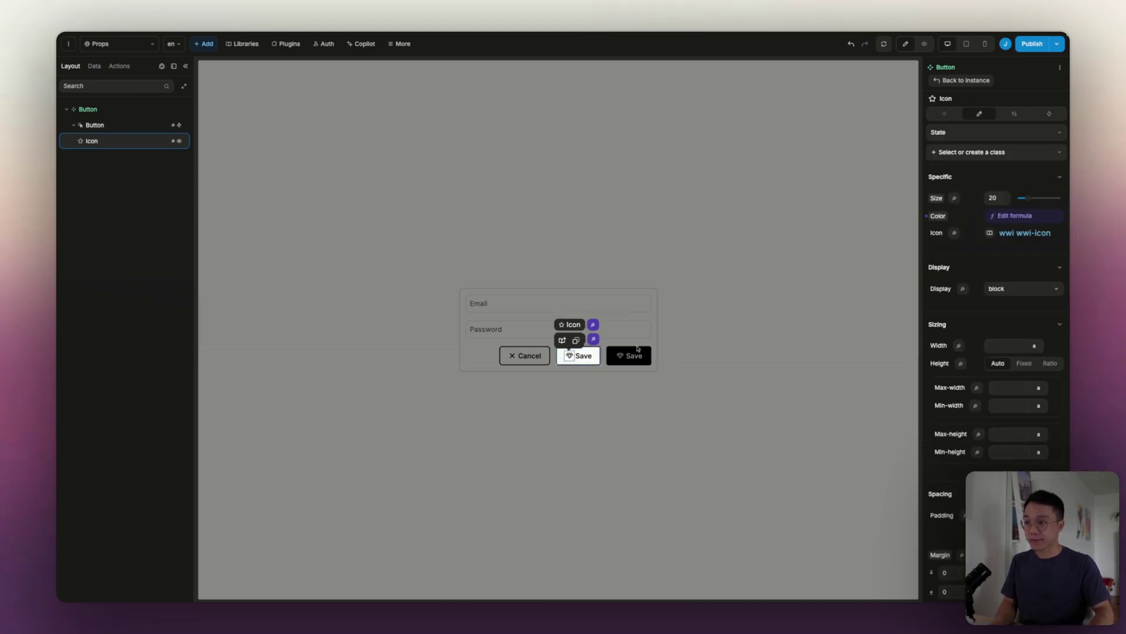
click(954, 233)
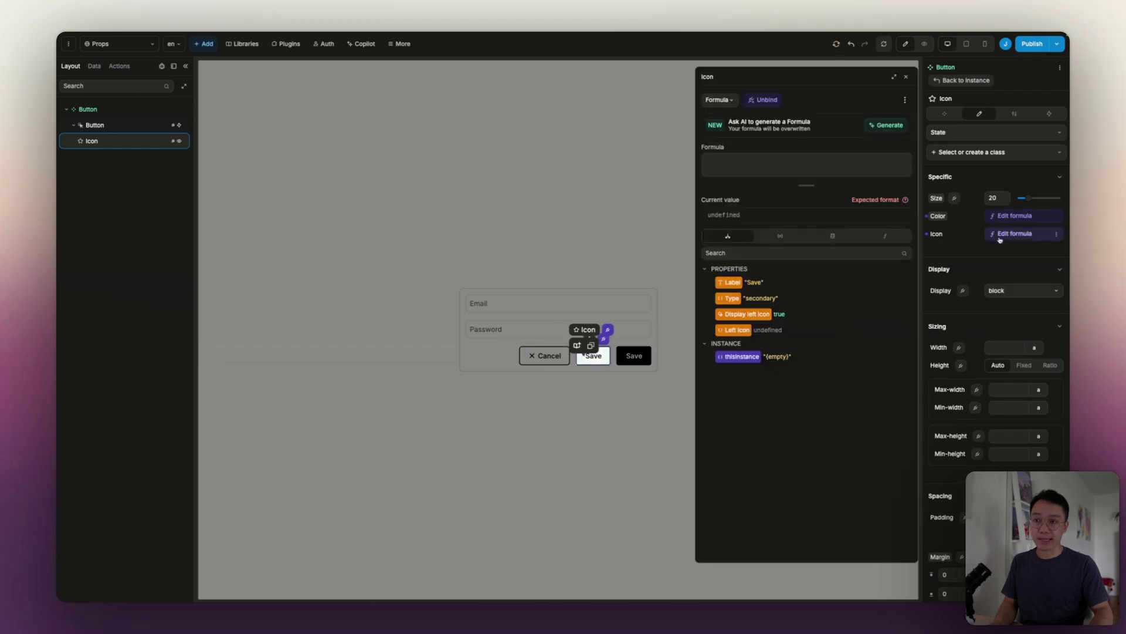
click(743, 332)
click(632, 270)
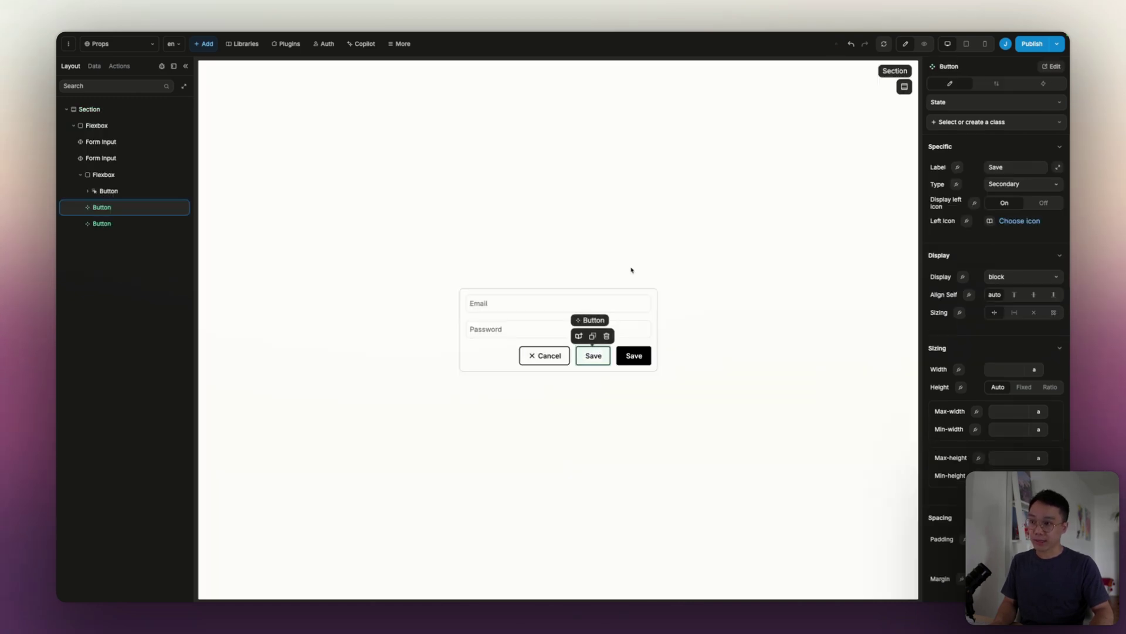
Give the white Save button the Hero Icons x-circle icon
click(1019, 221)
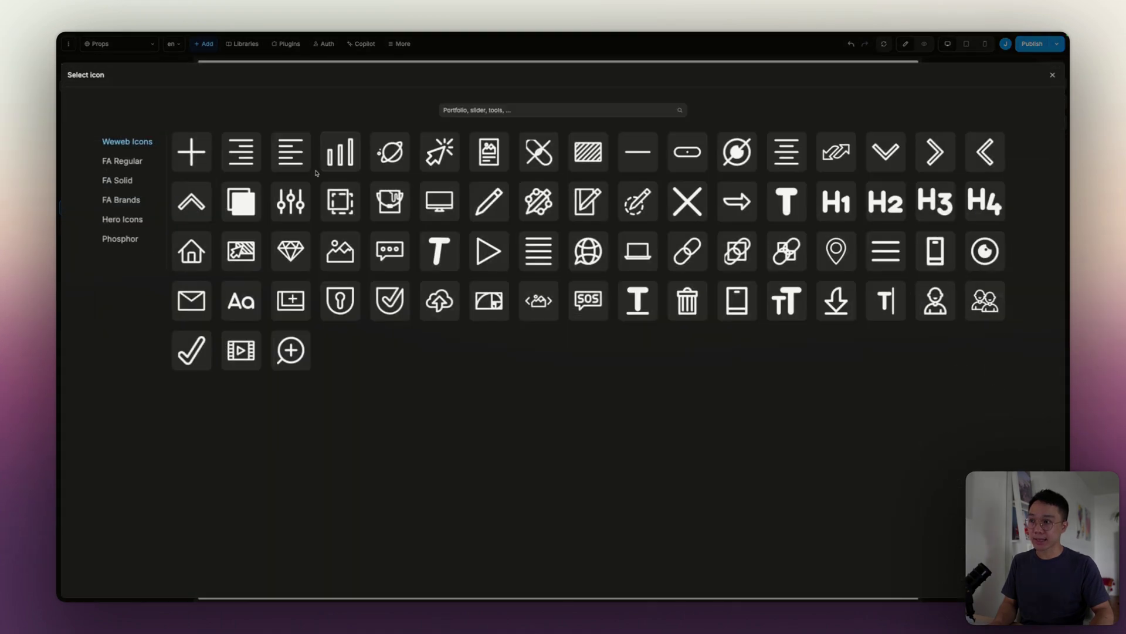
click(128, 221)
click(337, 155)
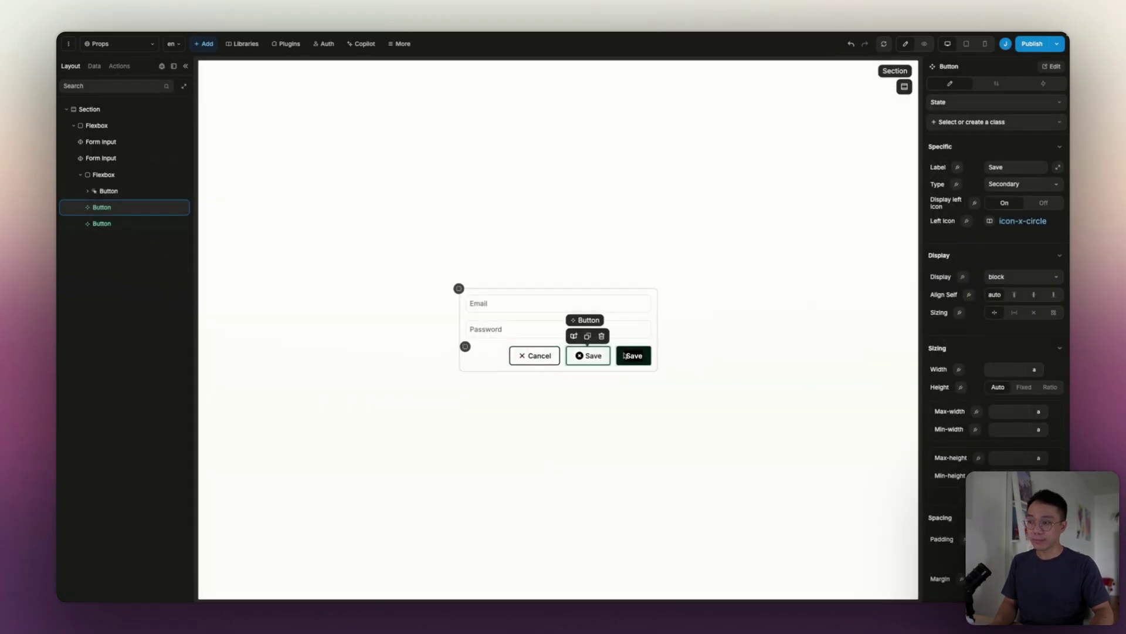
Give the black Save button the Phosphor arrow-circle-up icon
key(Down)
click(1008, 221)
click(126, 241)
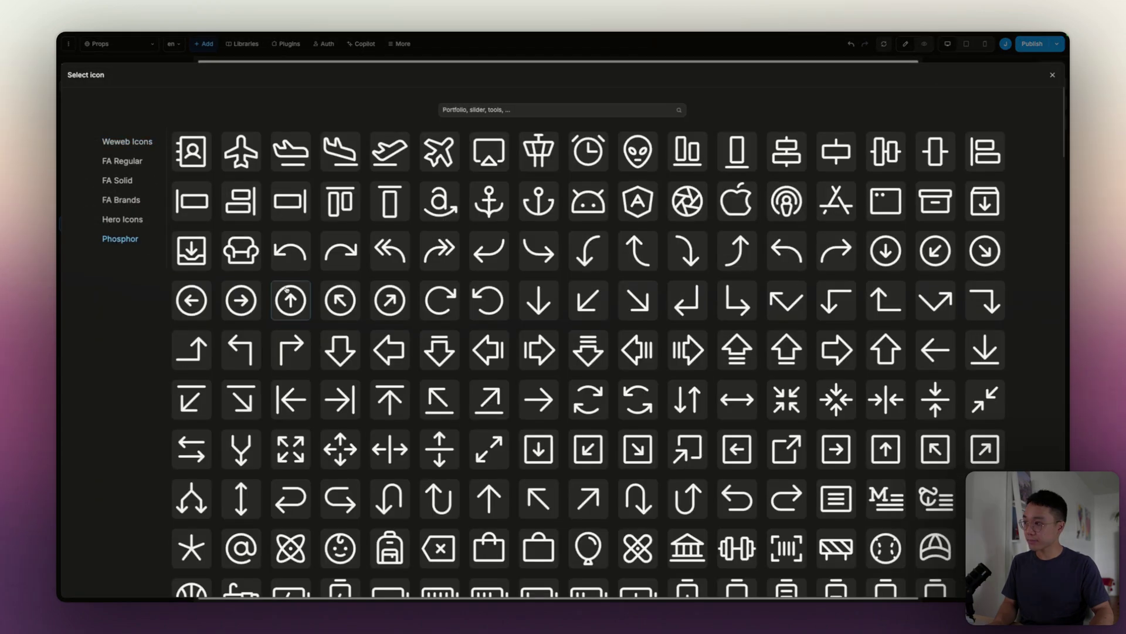
click(289, 296)
key(Up)
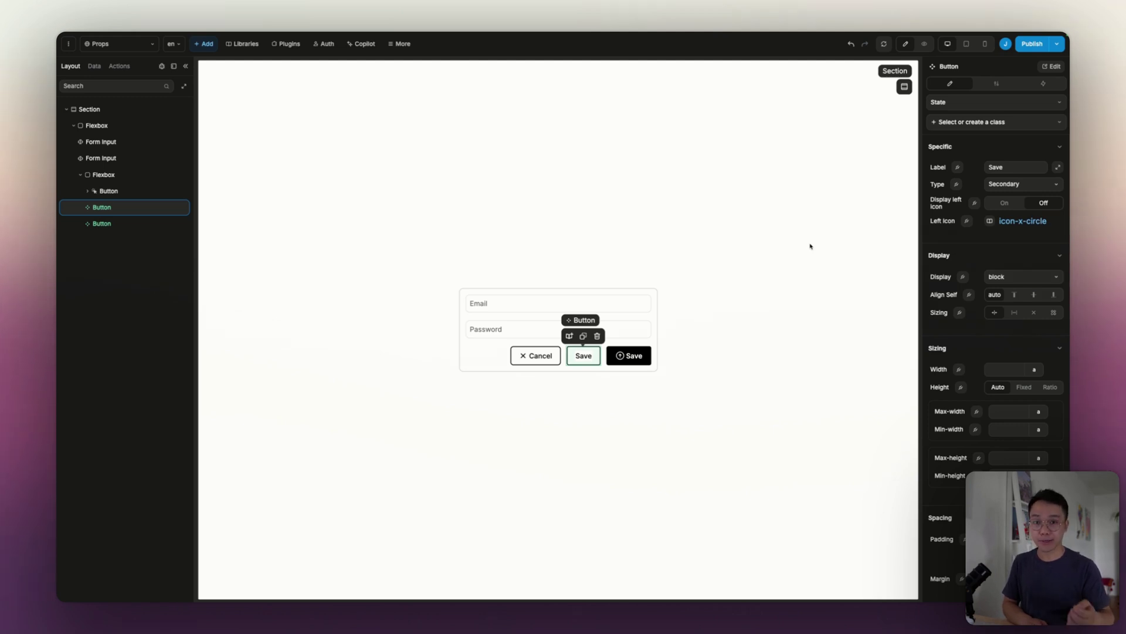
double_click(590, 357)
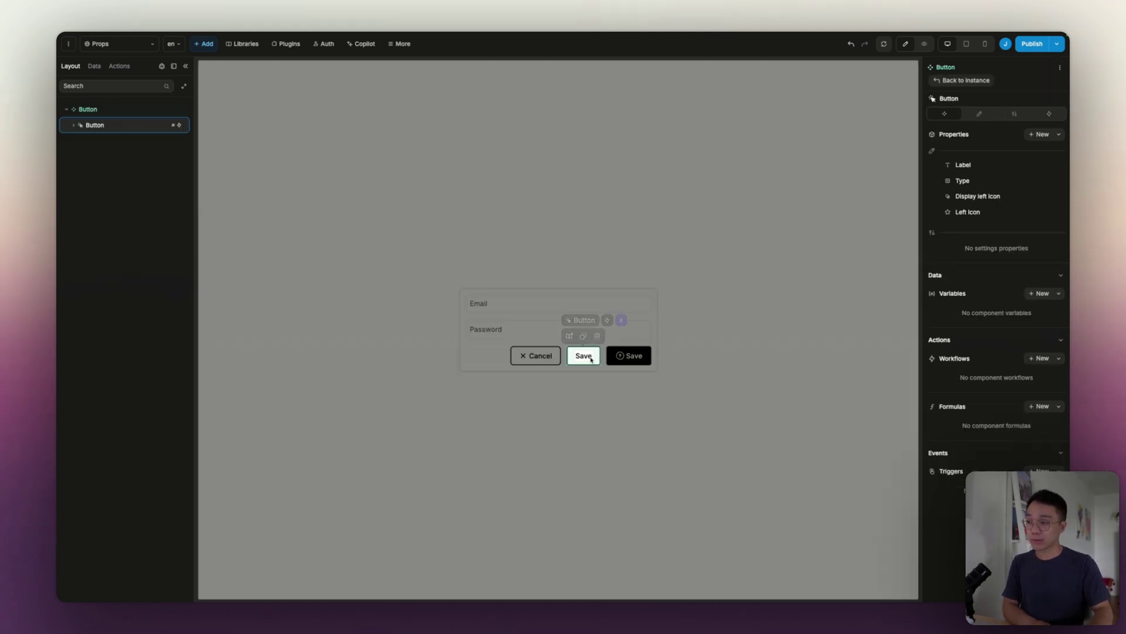
Set the Left Icon property's hide formula to !Display left icon and save it
click(963, 213)
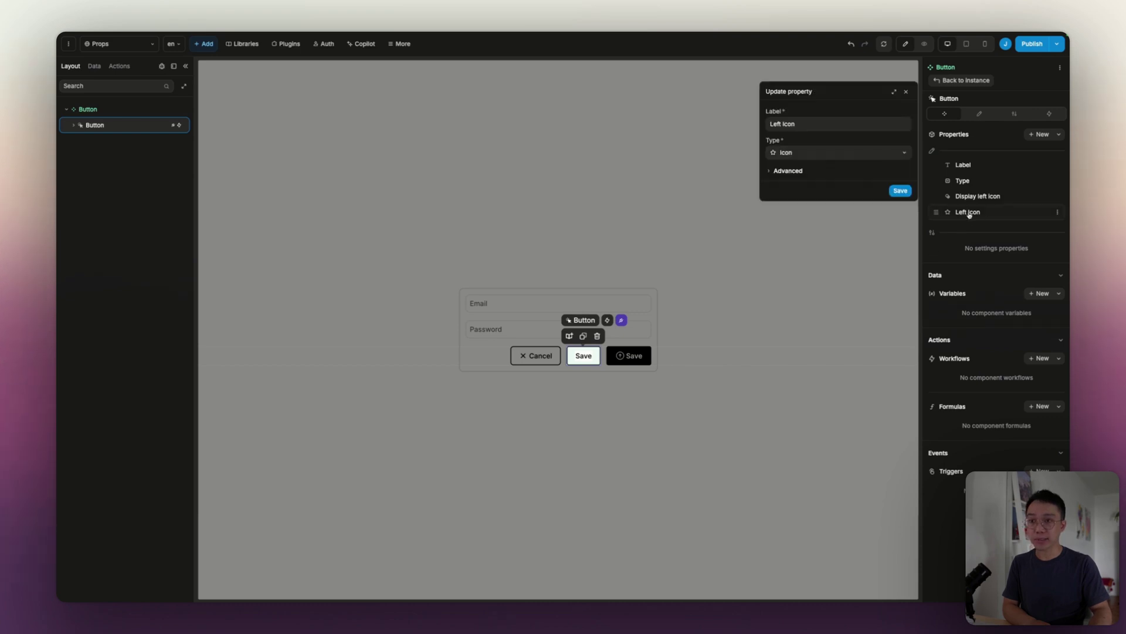
click(792, 171)
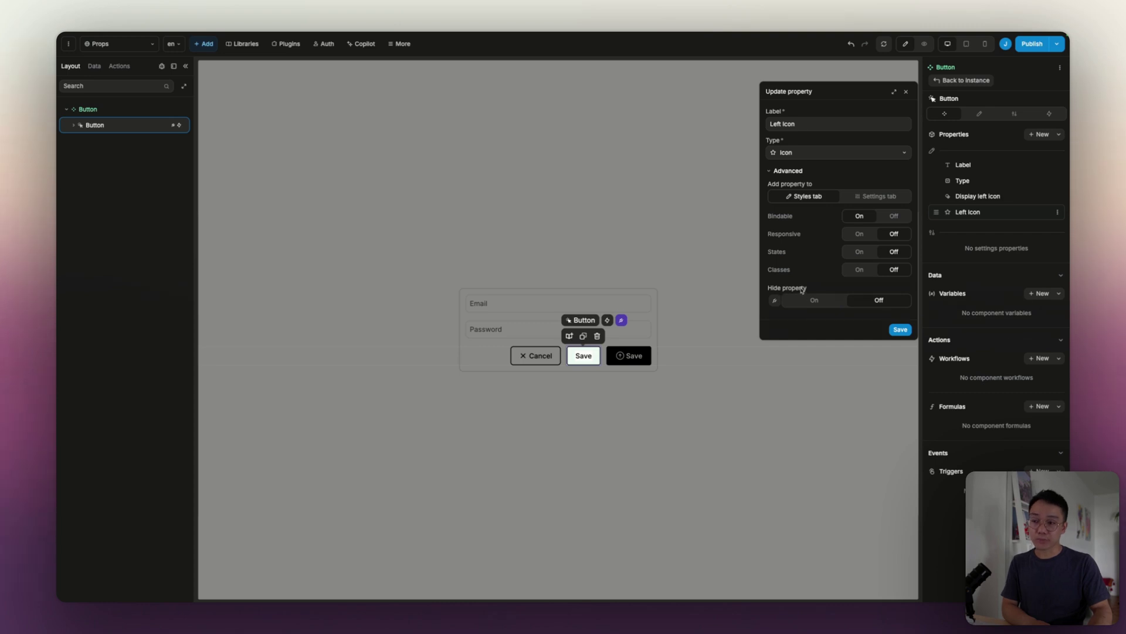
click(775, 301)
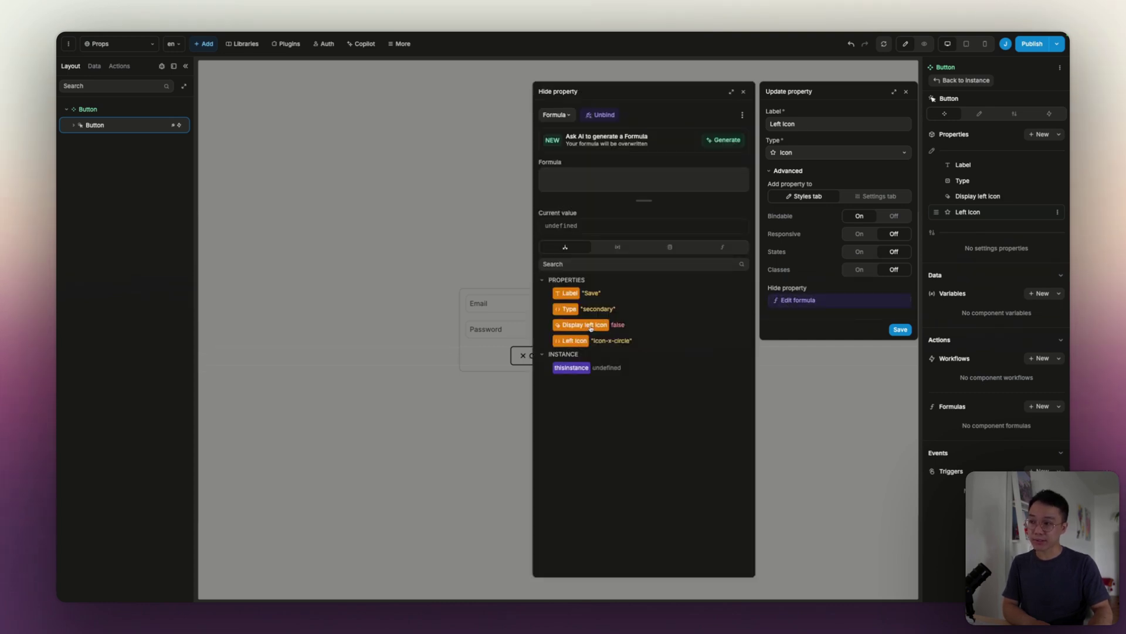
key(Home)
text(!)
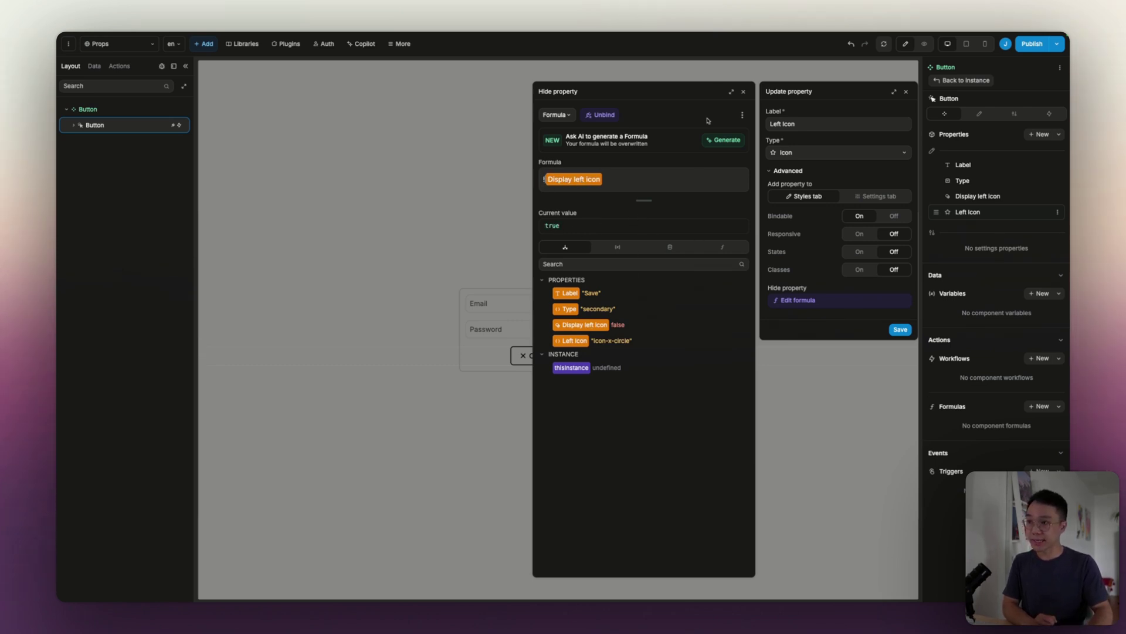
click(743, 93)
click(900, 329)
click(595, 353)
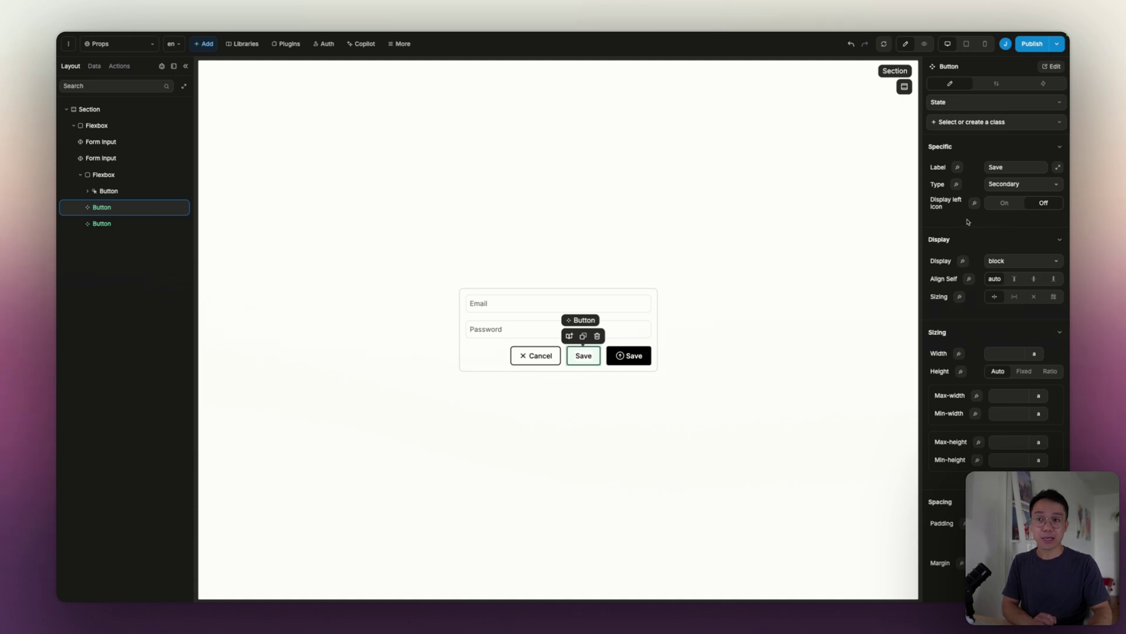
Switch Display left icon on for the white Save button and check both Save buttons
click(1002, 205)
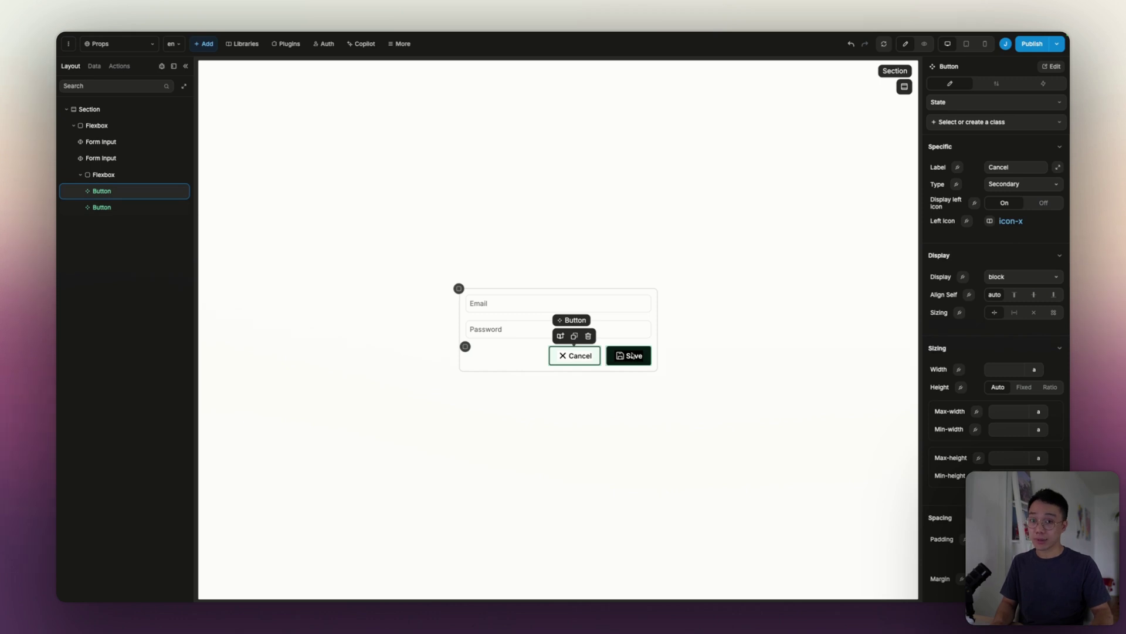
click(633, 355)
click(575, 355)
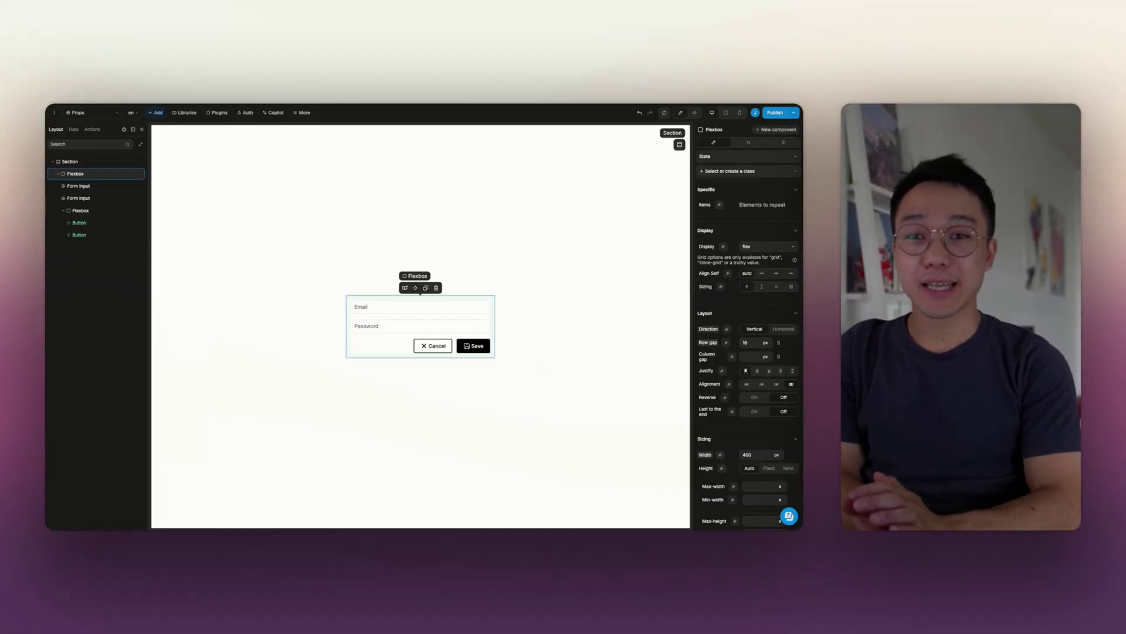